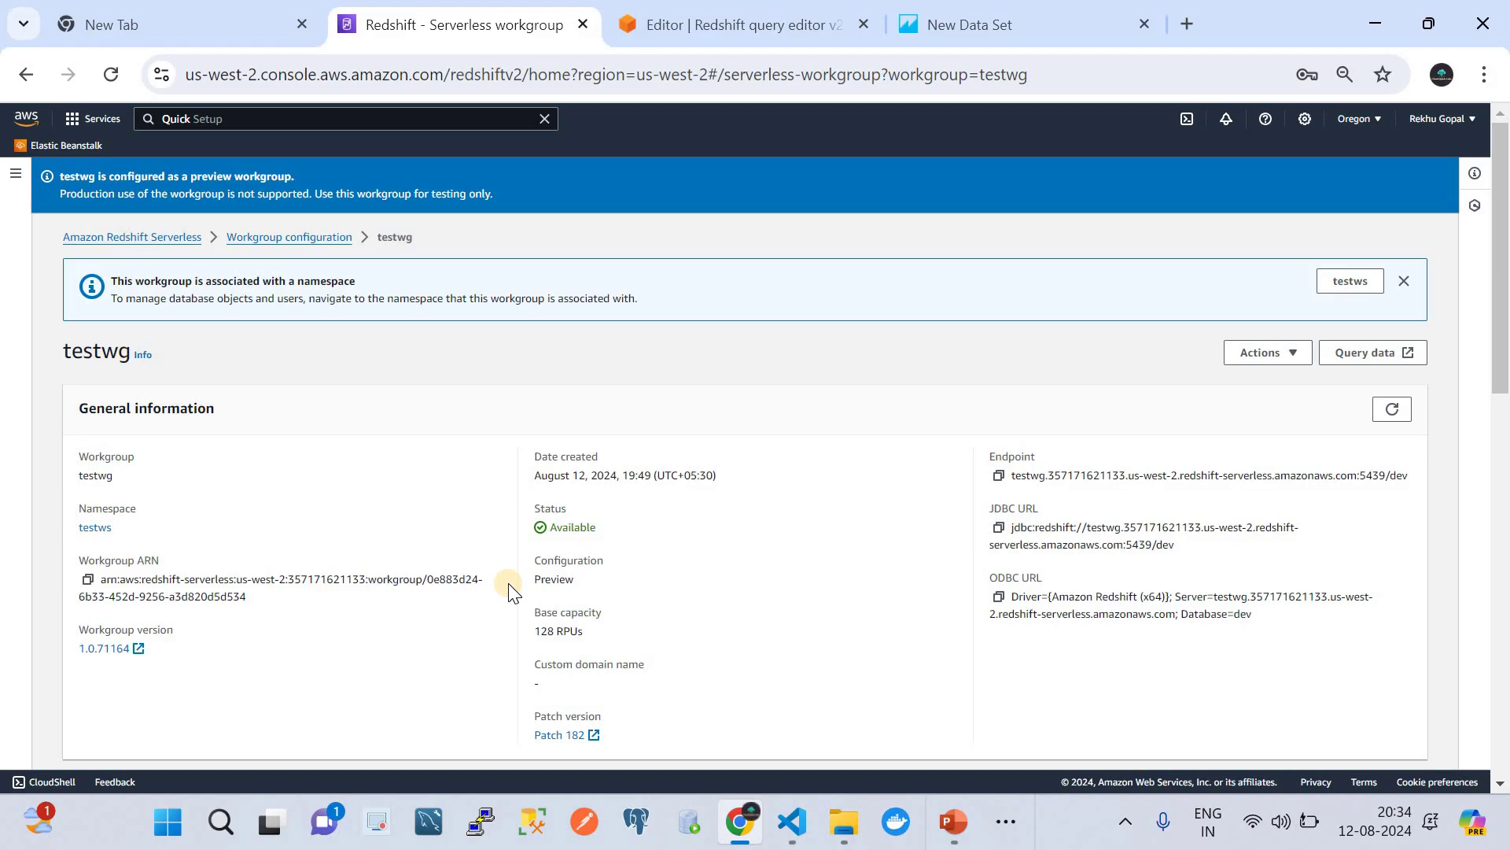
- Review the testwg workgroup's Data access network and security settings
scroll(509, 591, "down", 10)
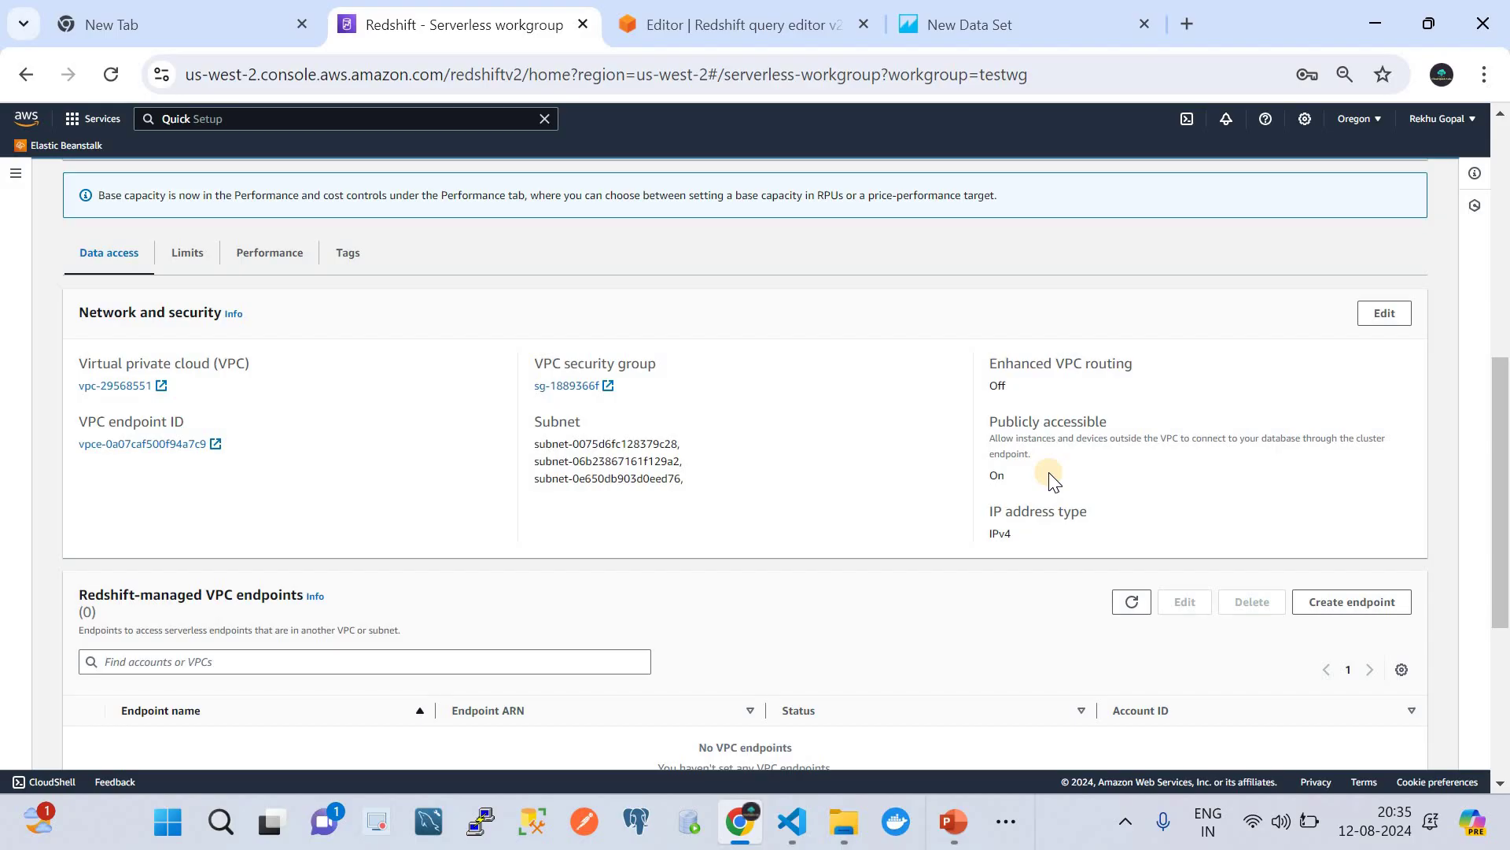
scroll(1054, 480, "up", 2)
left_click(692, 24)
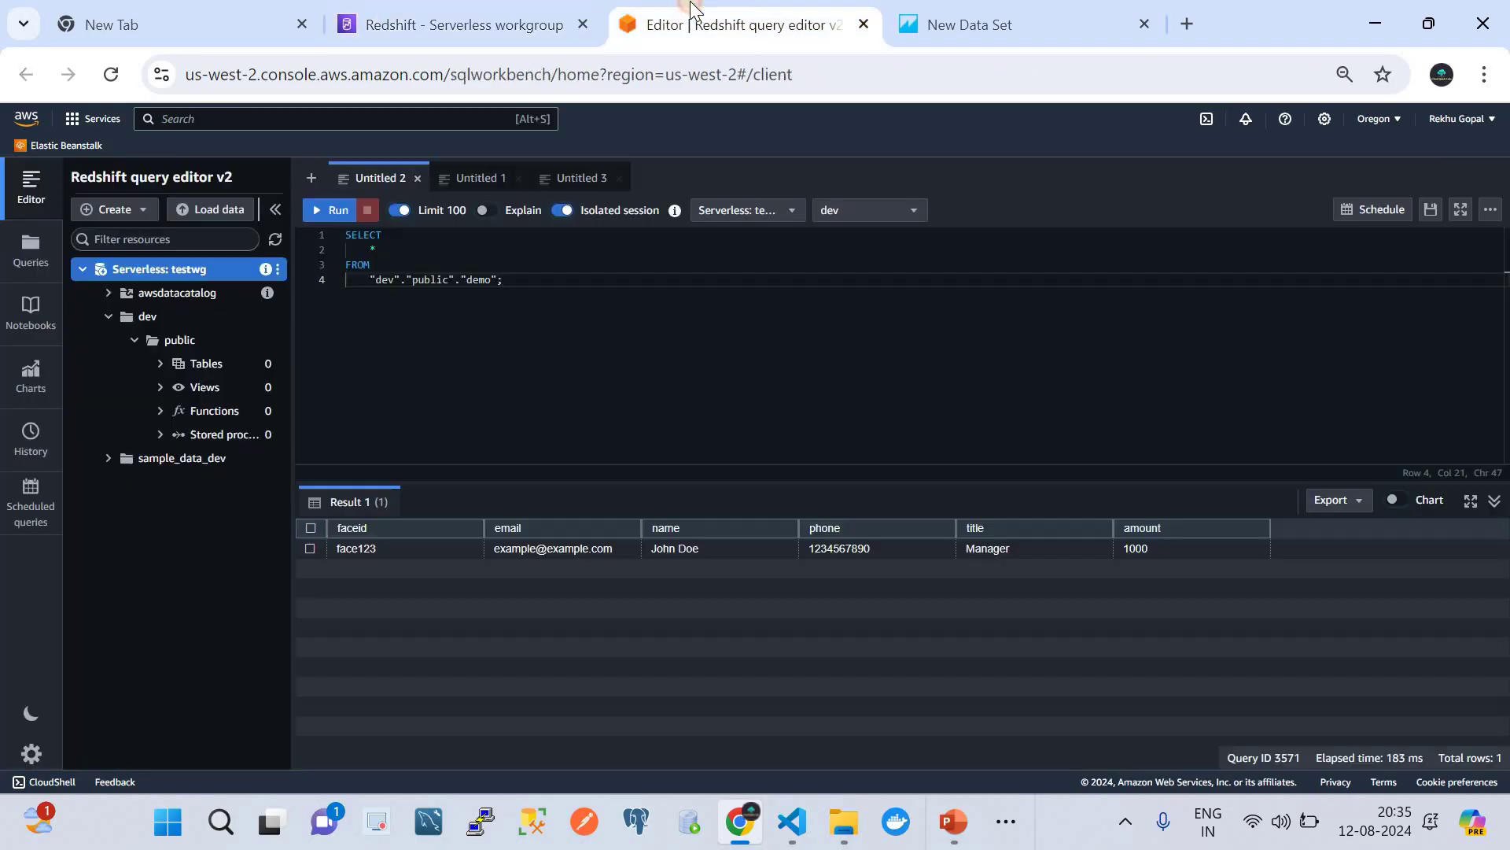
left_click(436, 12)
- Return to testwg through the workgroup list and open its data in query editor v2
scroll(661, 307, "up", 5)
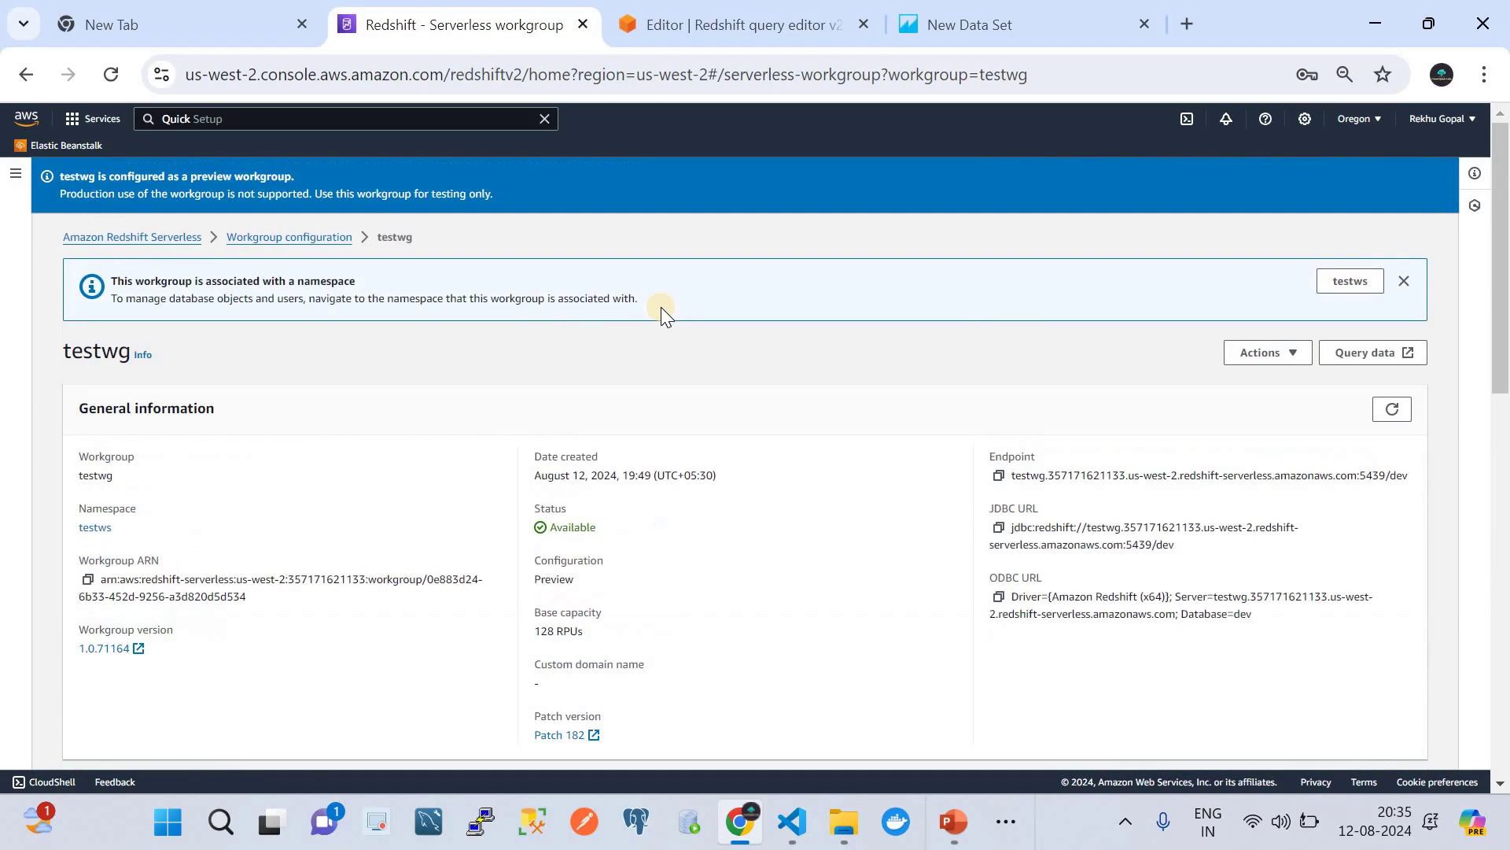
left_click(277, 238)
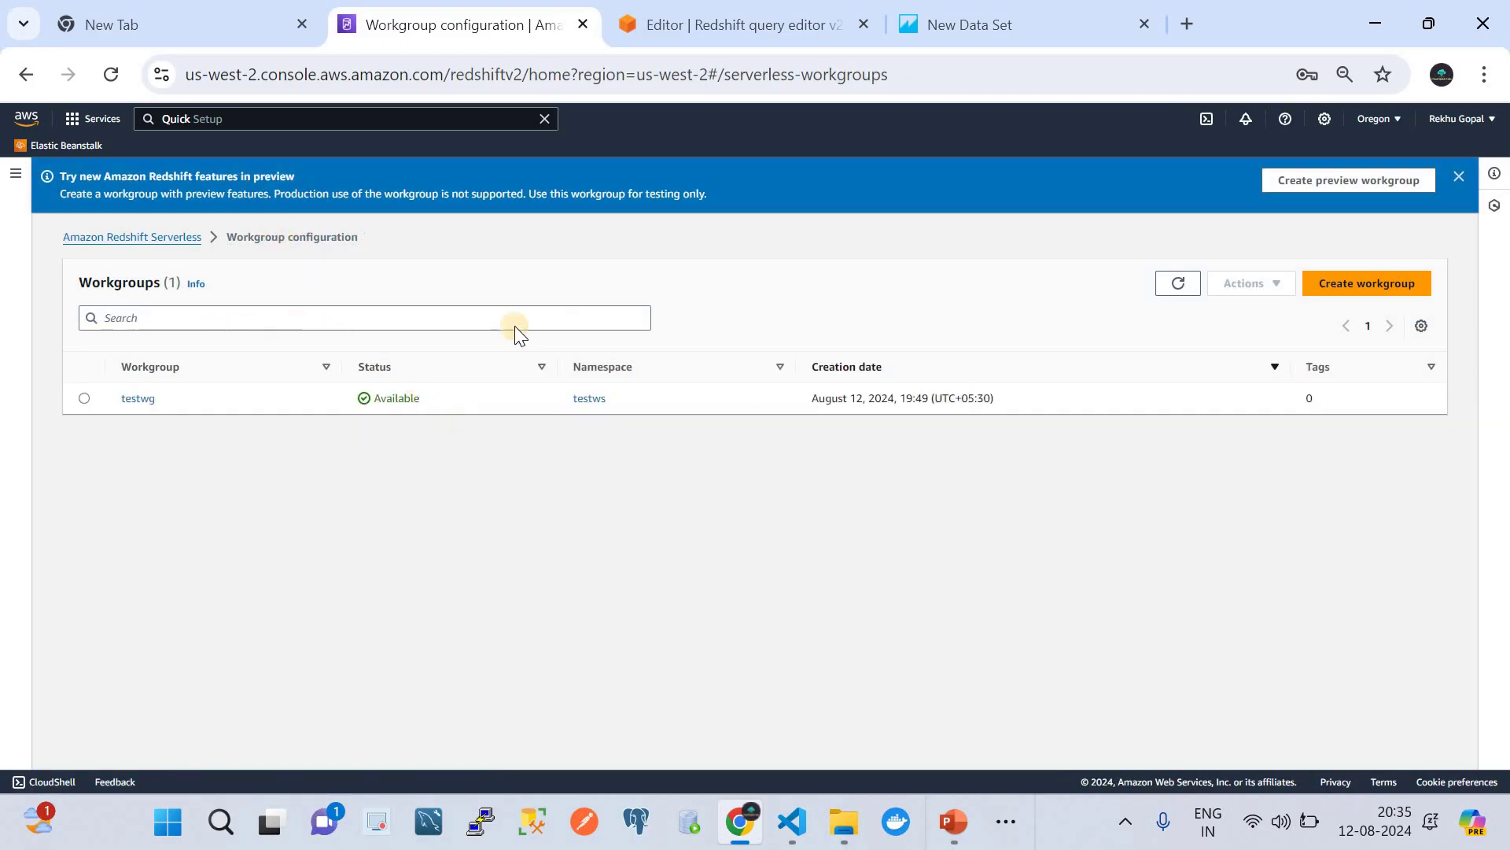
left_click(130, 397)
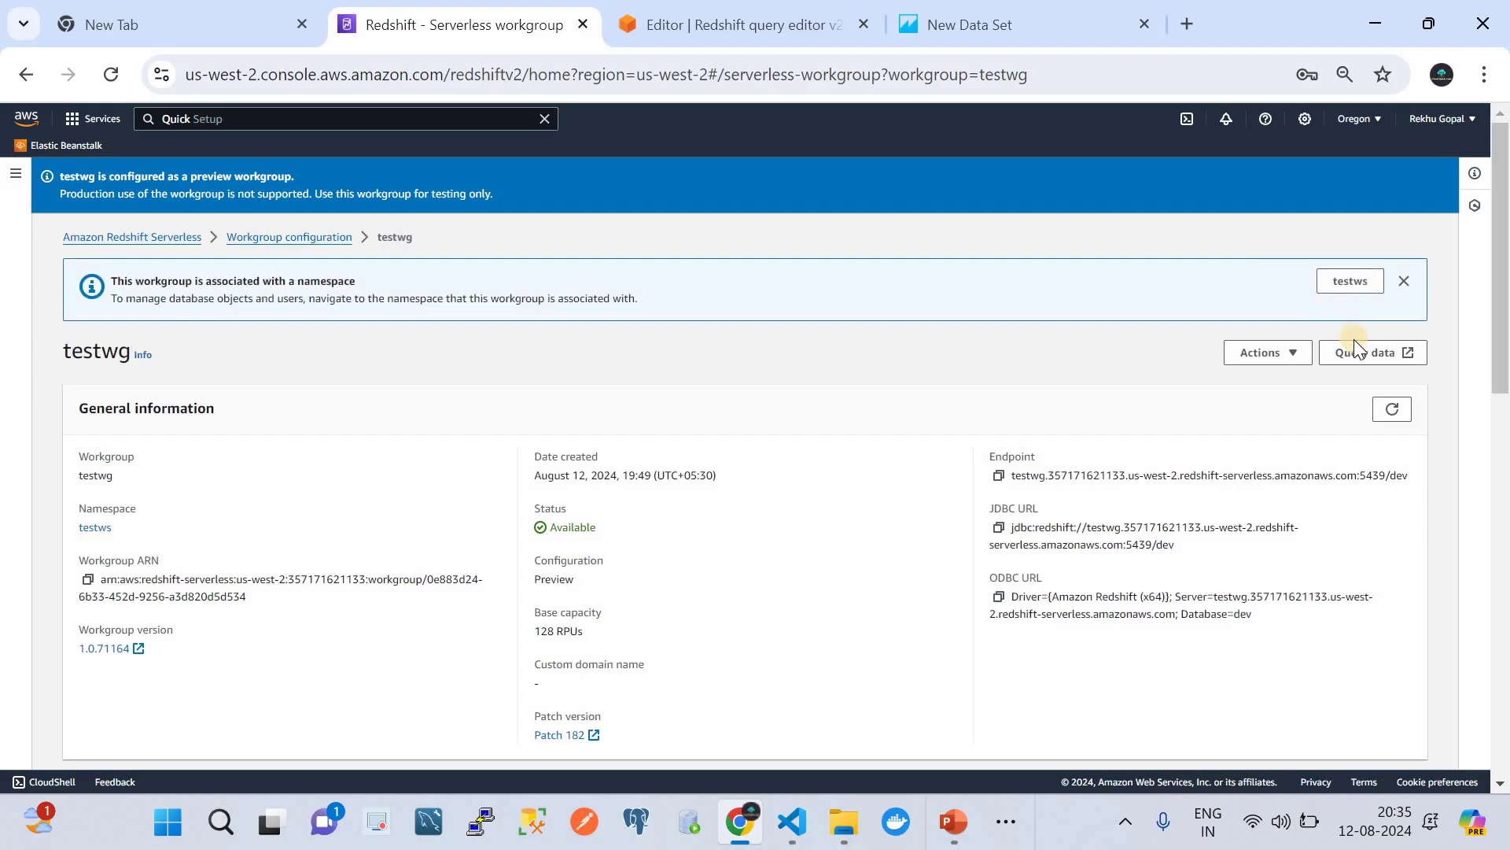
left_click(1360, 352)
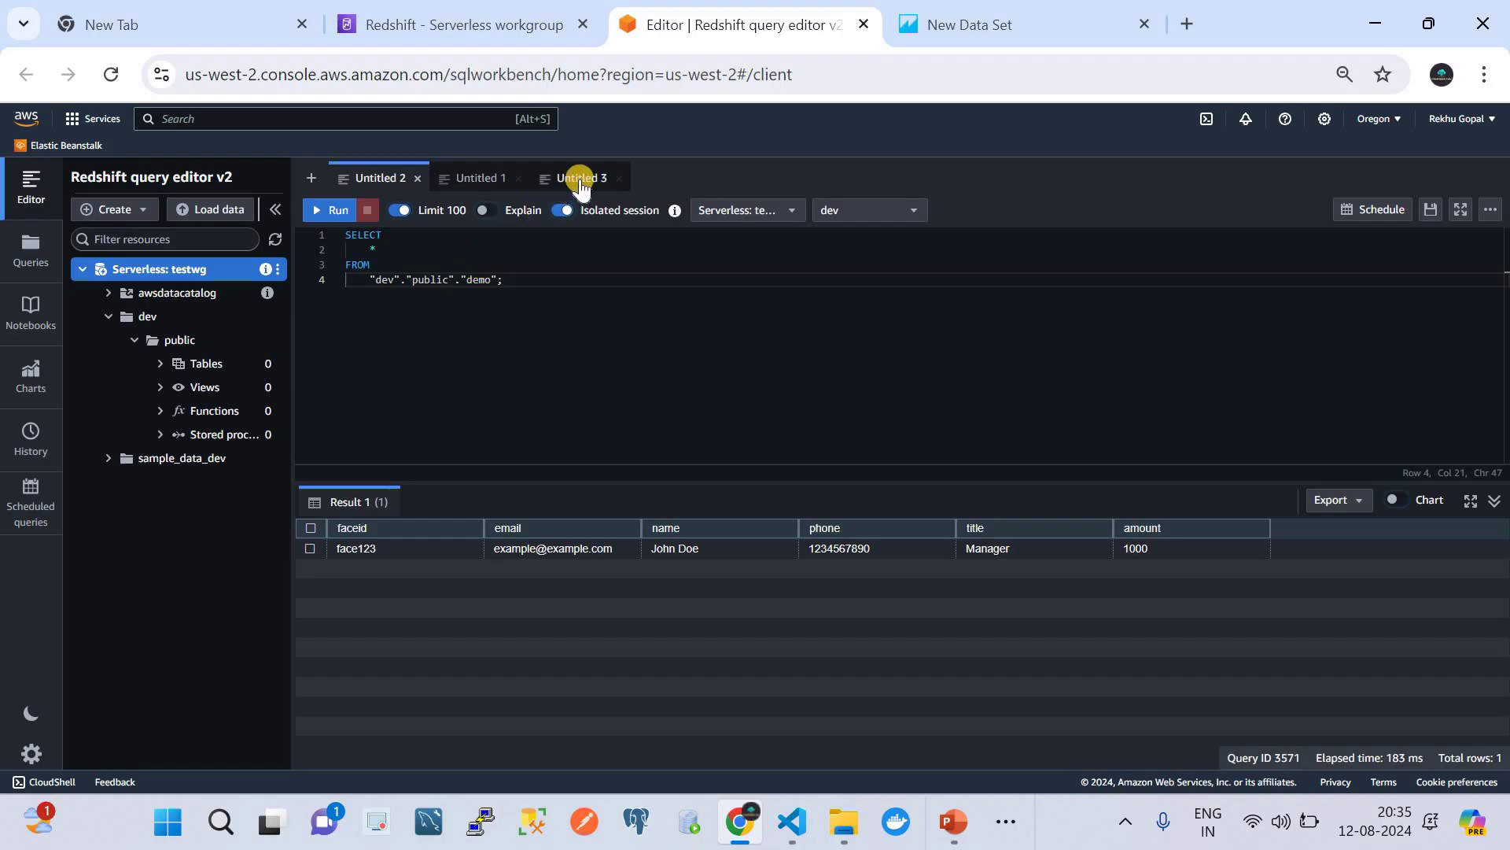
- In the INSERT INTO demo script, change the amount to 1001 and retype face123
left_click(472, 177)
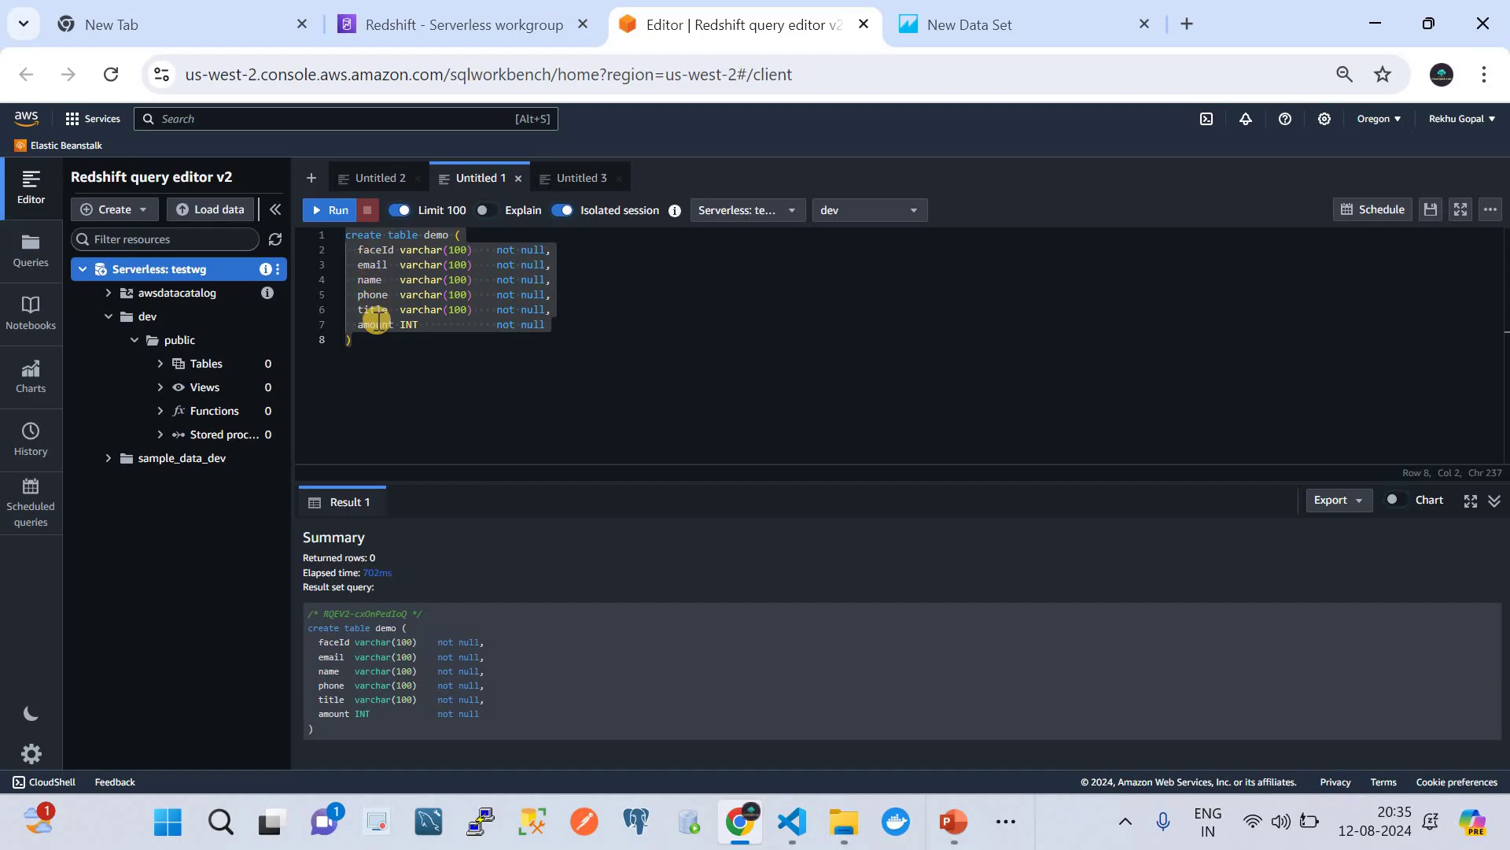
left_click(575, 178)
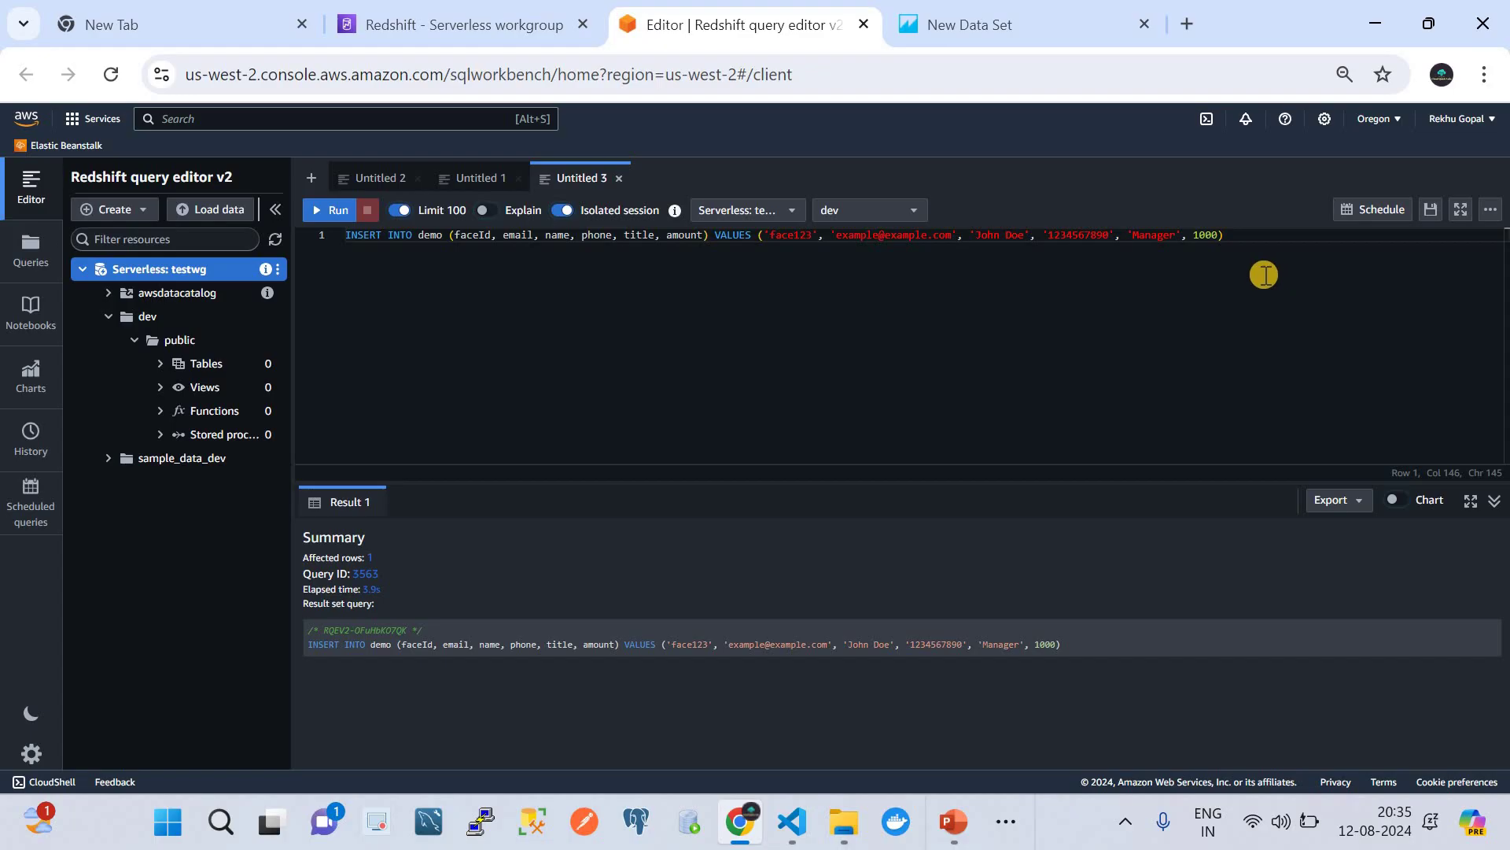
left_click(1220, 239)
double_click(1220, 239)
type("1001")
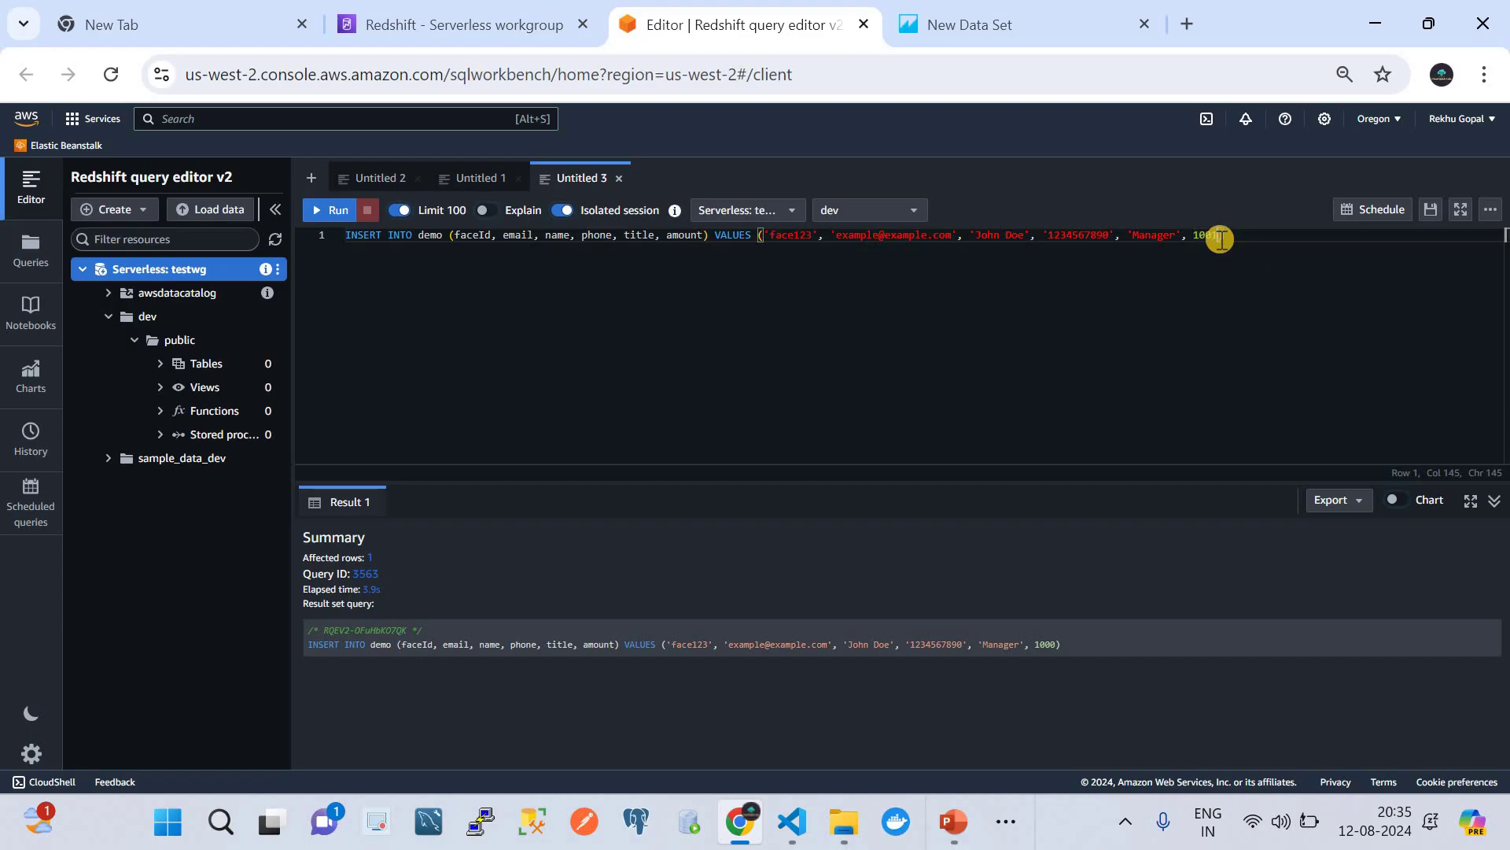
double_click(815, 243)
type("face12")
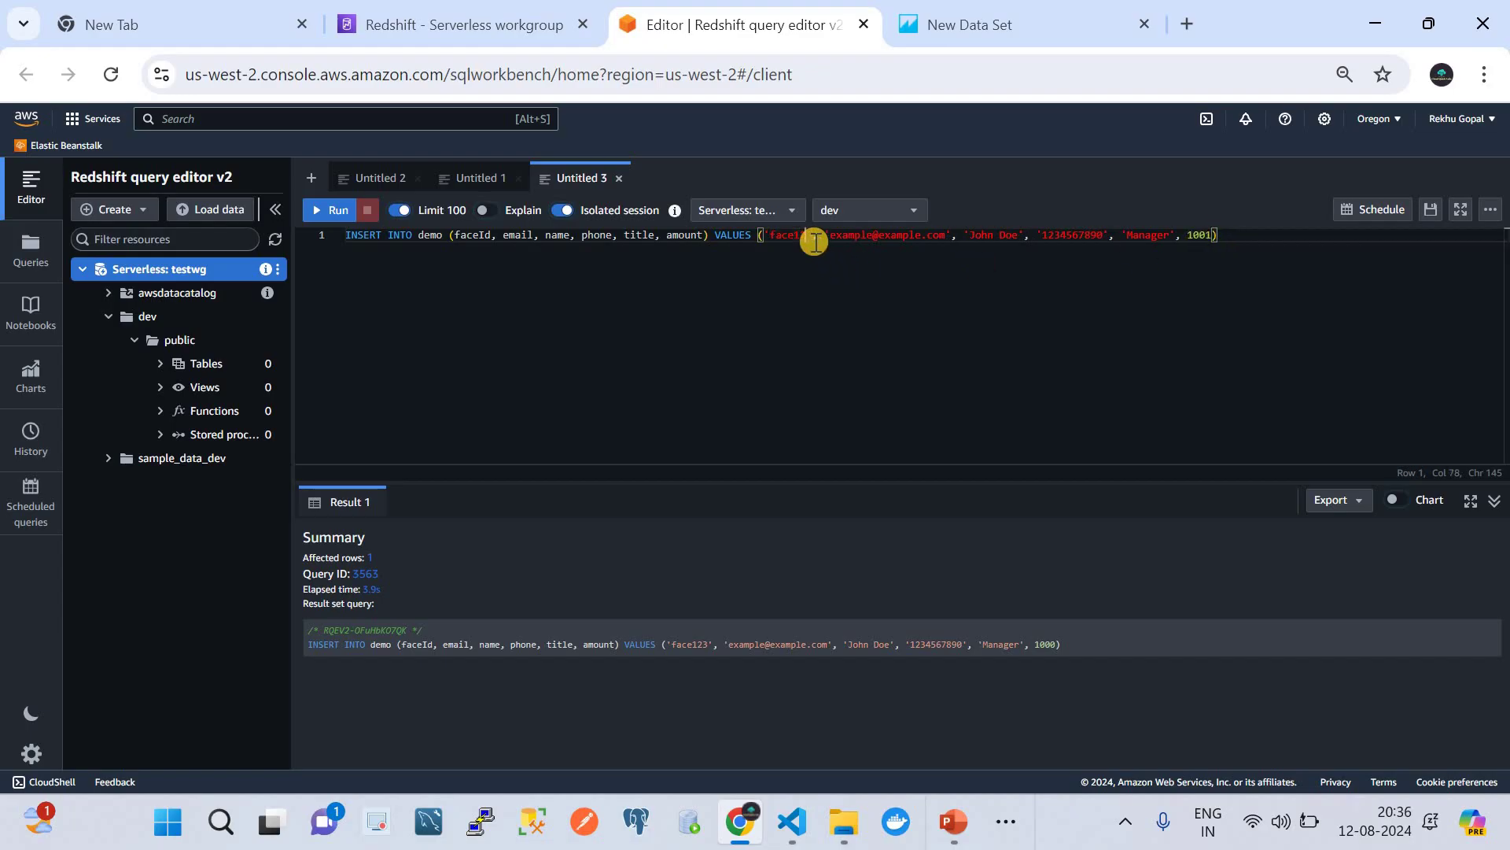
type("3")
- Append 1 to the email, name, phone and title (Manager1) values and run the insert
left_click(941, 236)
left_click(928, 235)
type("1")
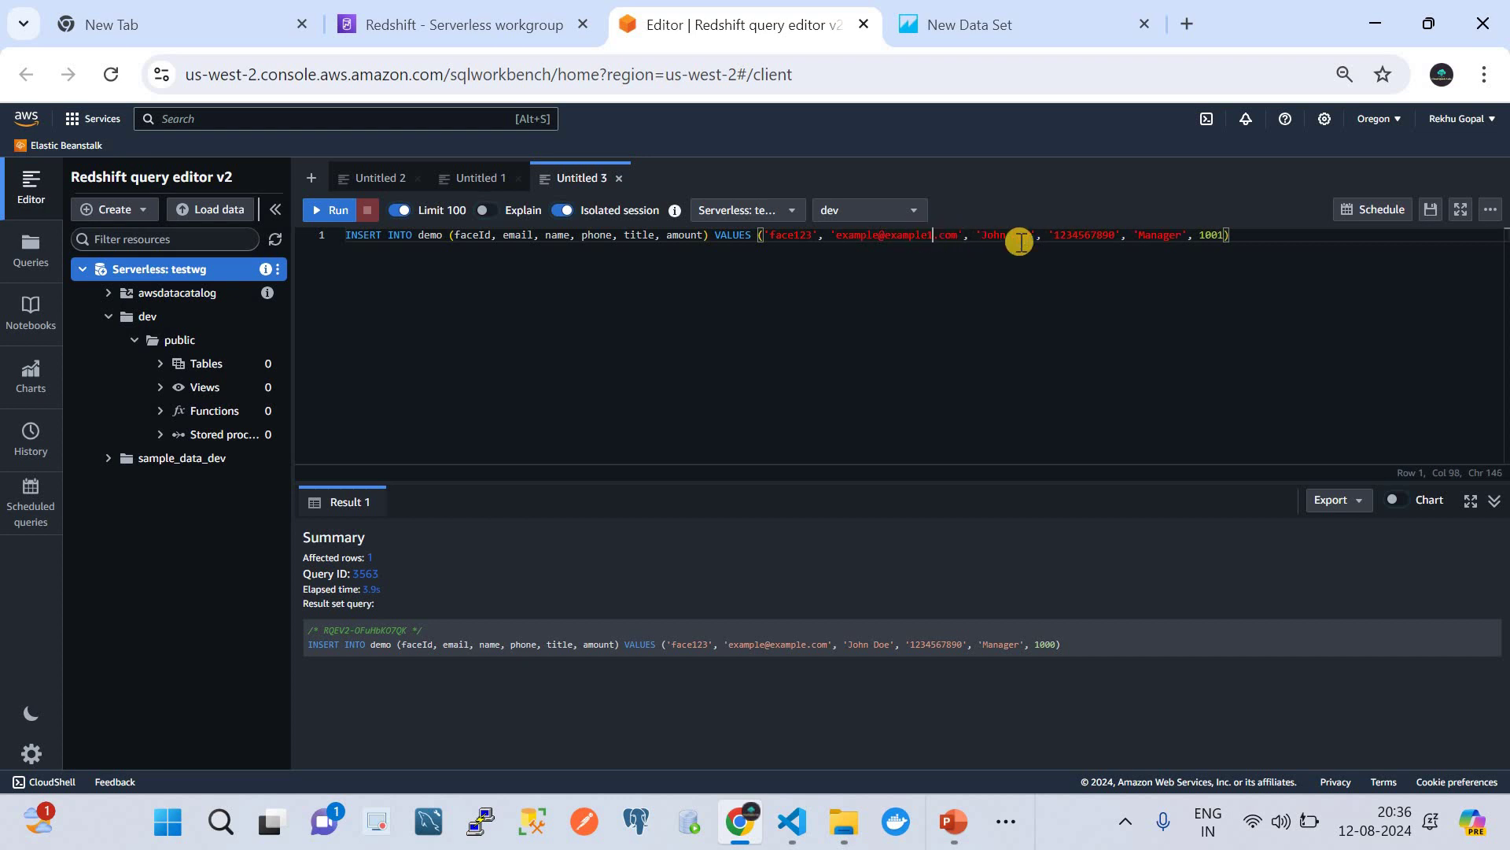
left_click(1031, 236)
type("1")
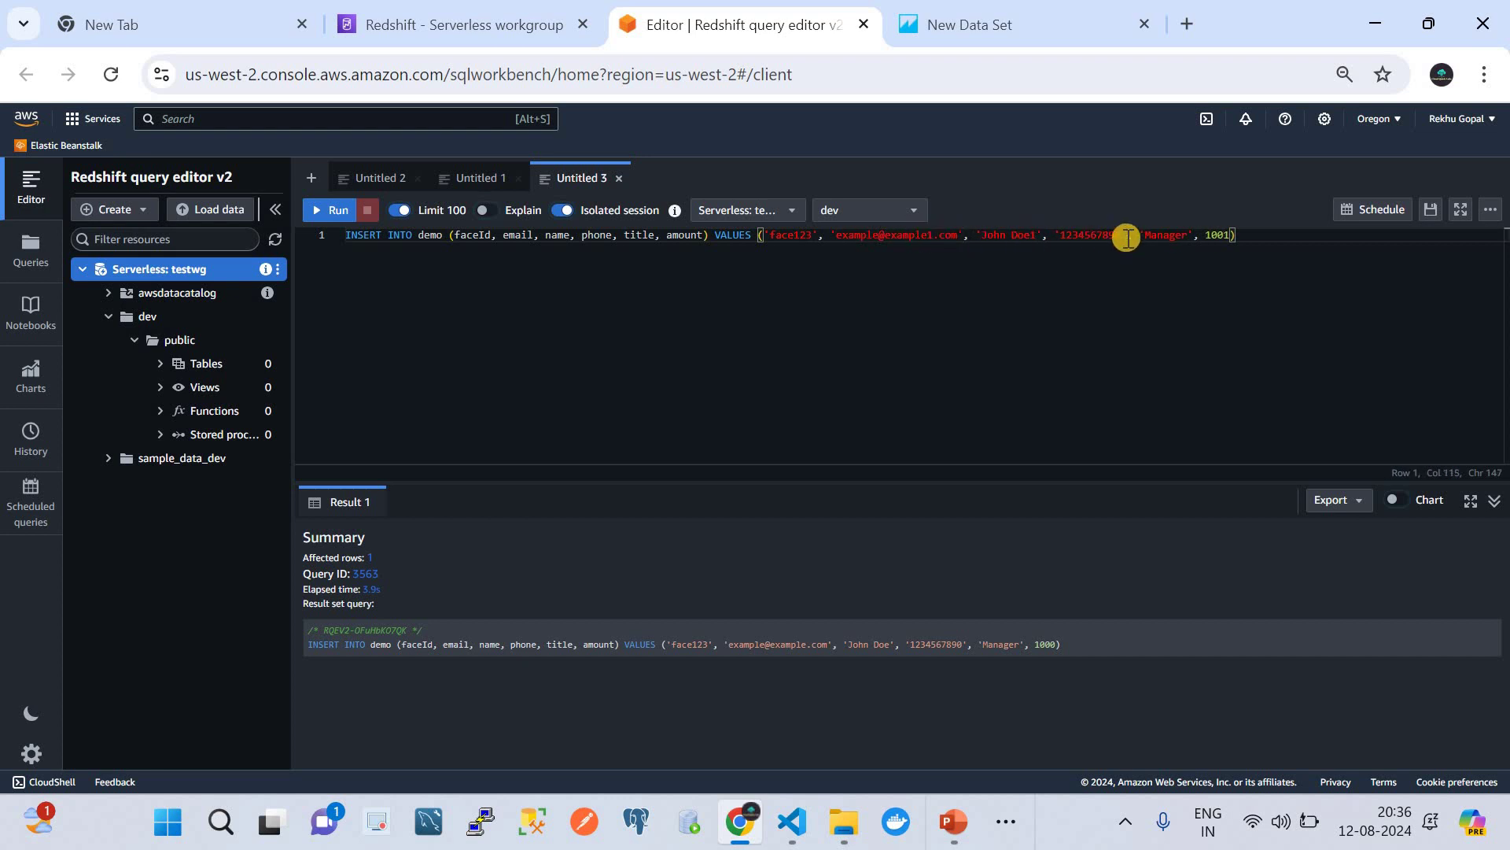
left_click(1123, 236)
type("1")
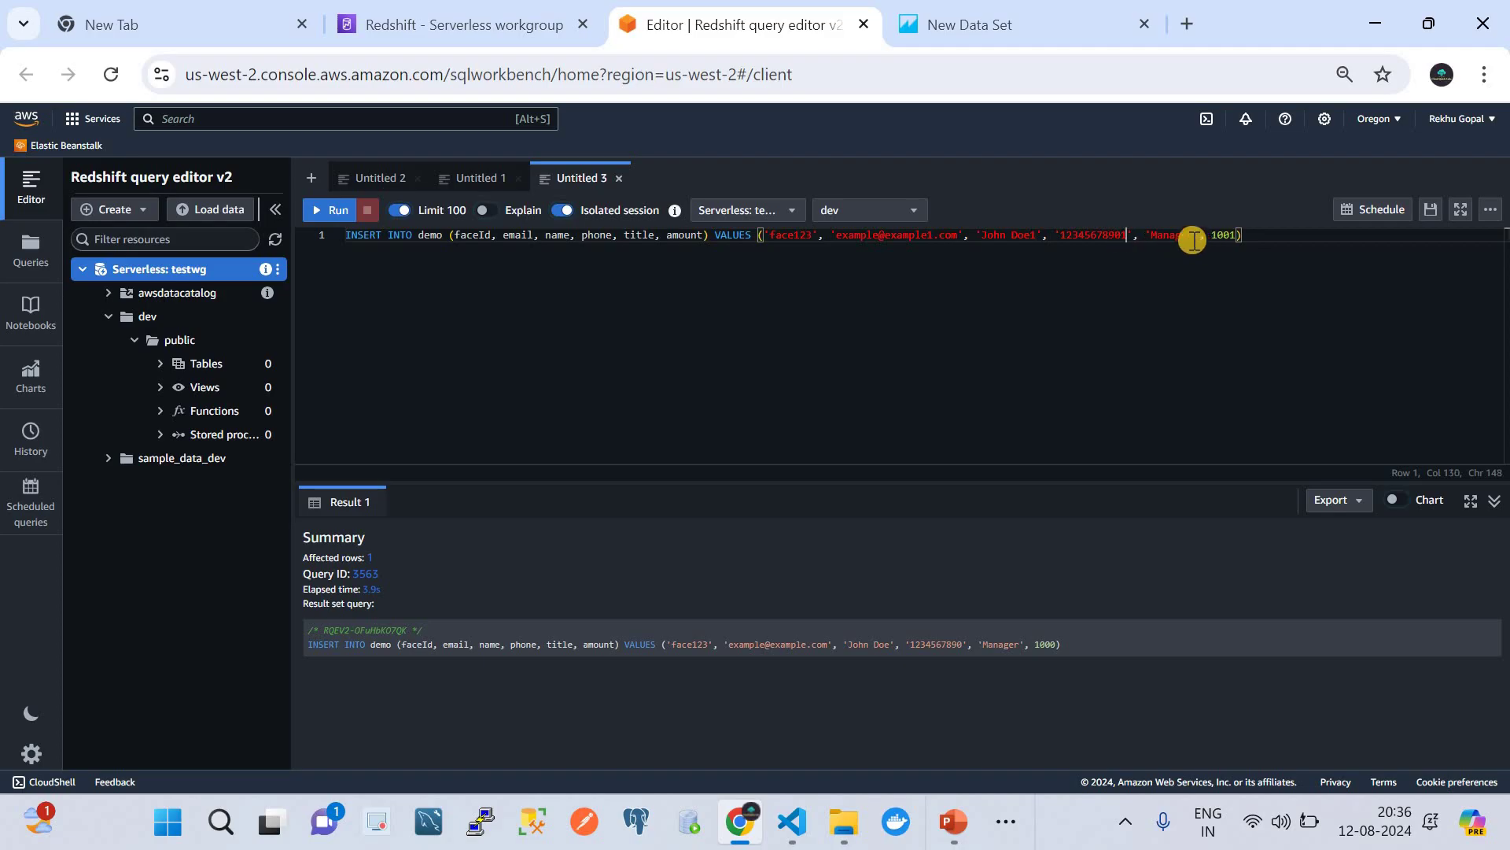
left_click(1194, 236)
type("1")
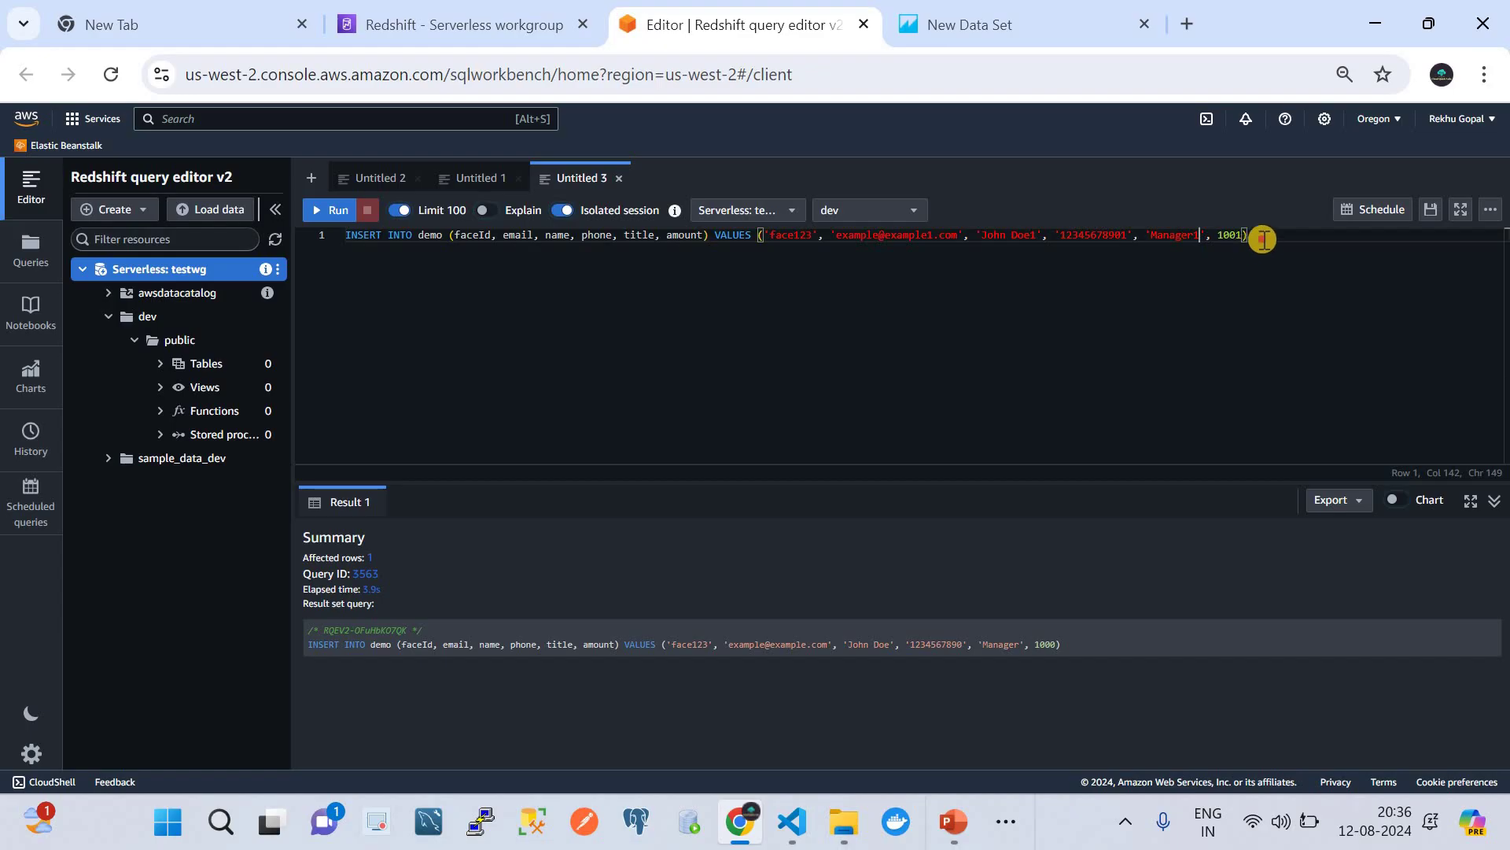
left_click(1263, 239)
left_click(330, 211)
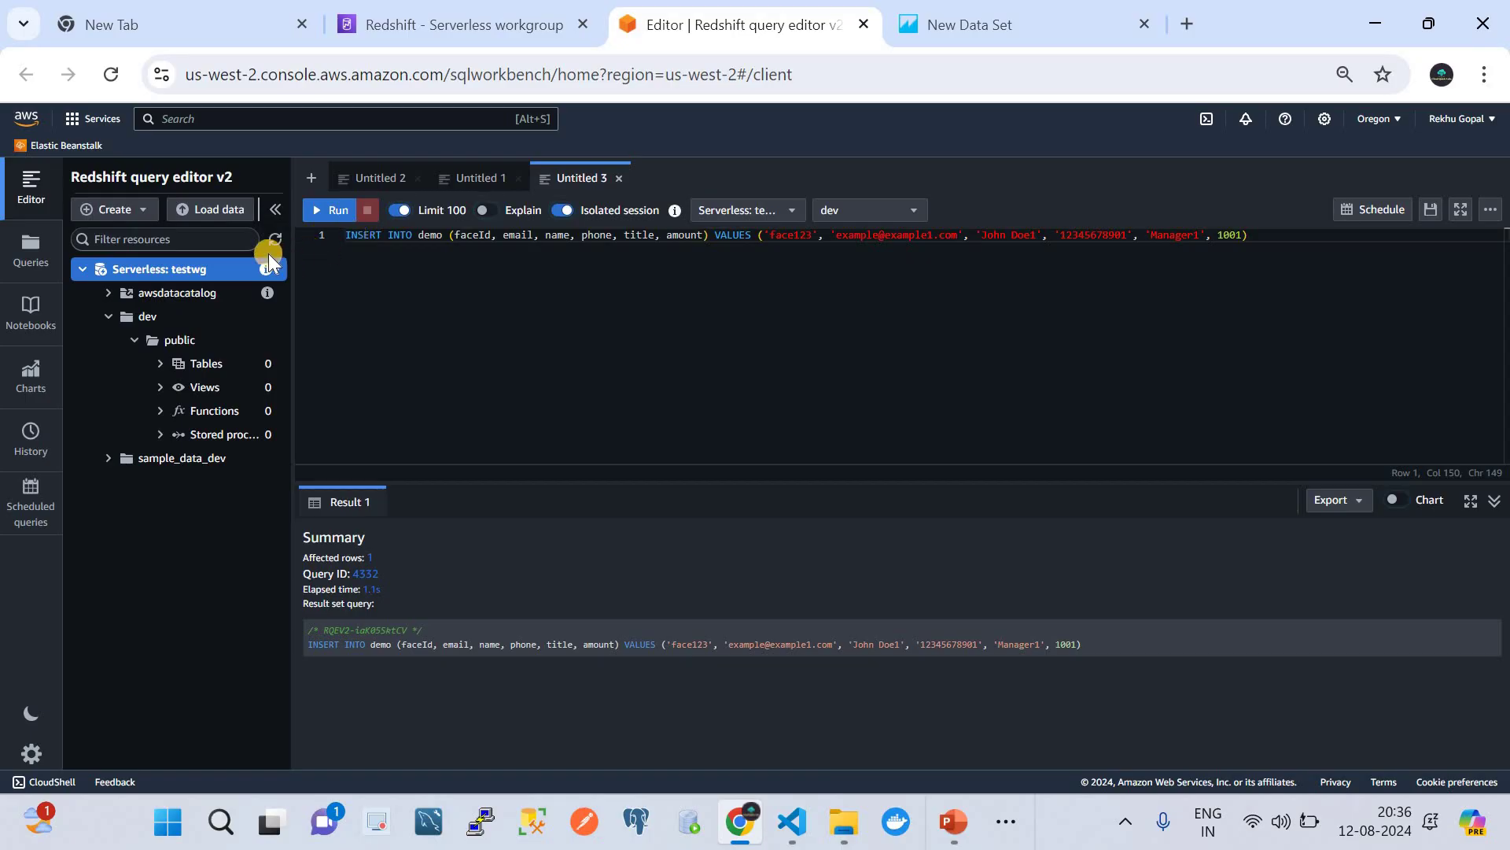
- Rerun SELECT * FROM demo in the Untitled 2 tab to list the 1000 and 1001 rows
left_click(476, 188)
left_click(348, 189)
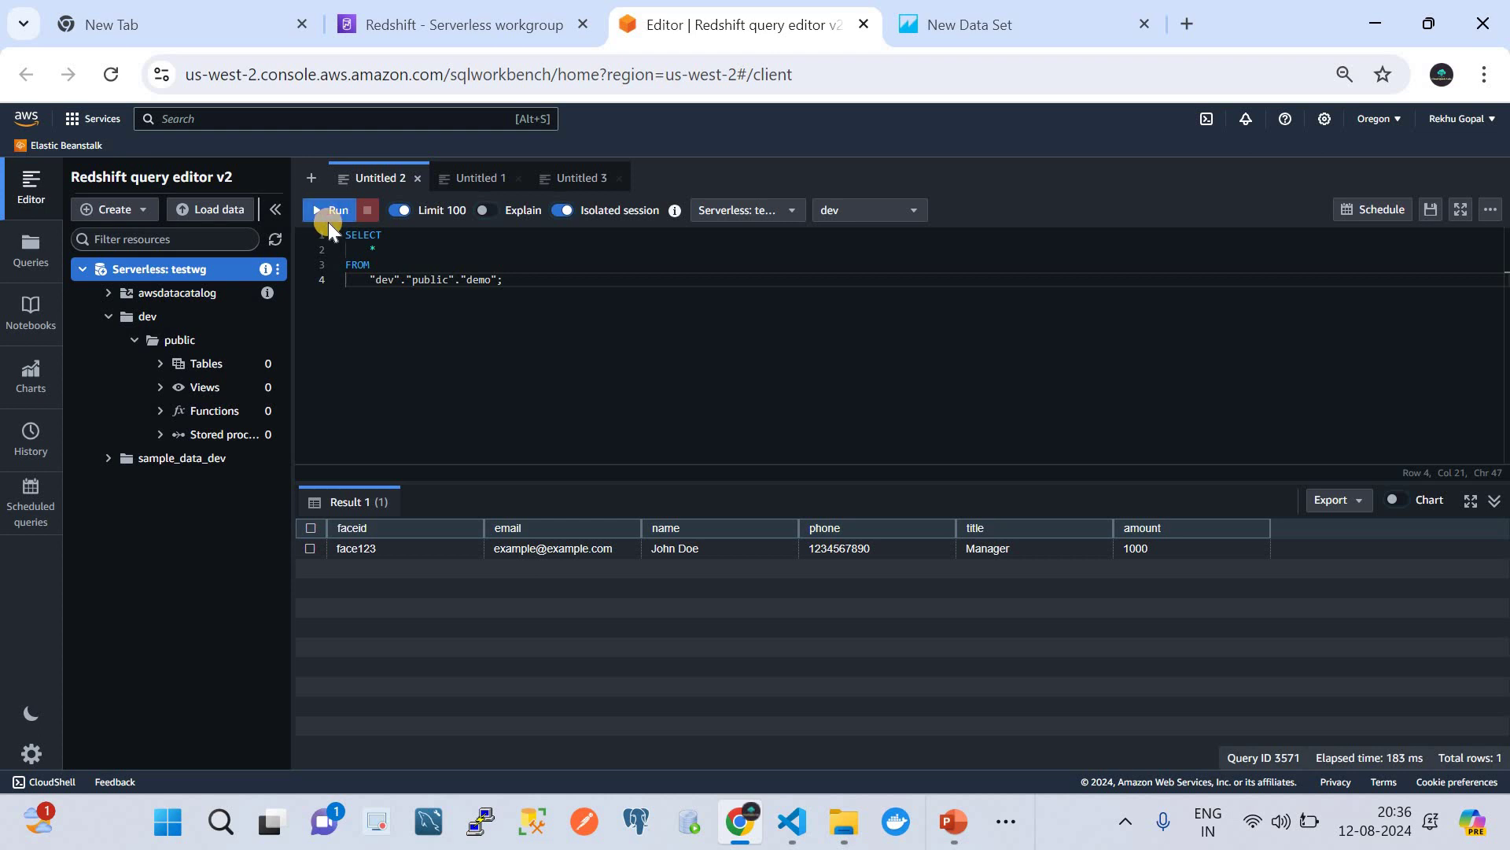
left_click(333, 210)
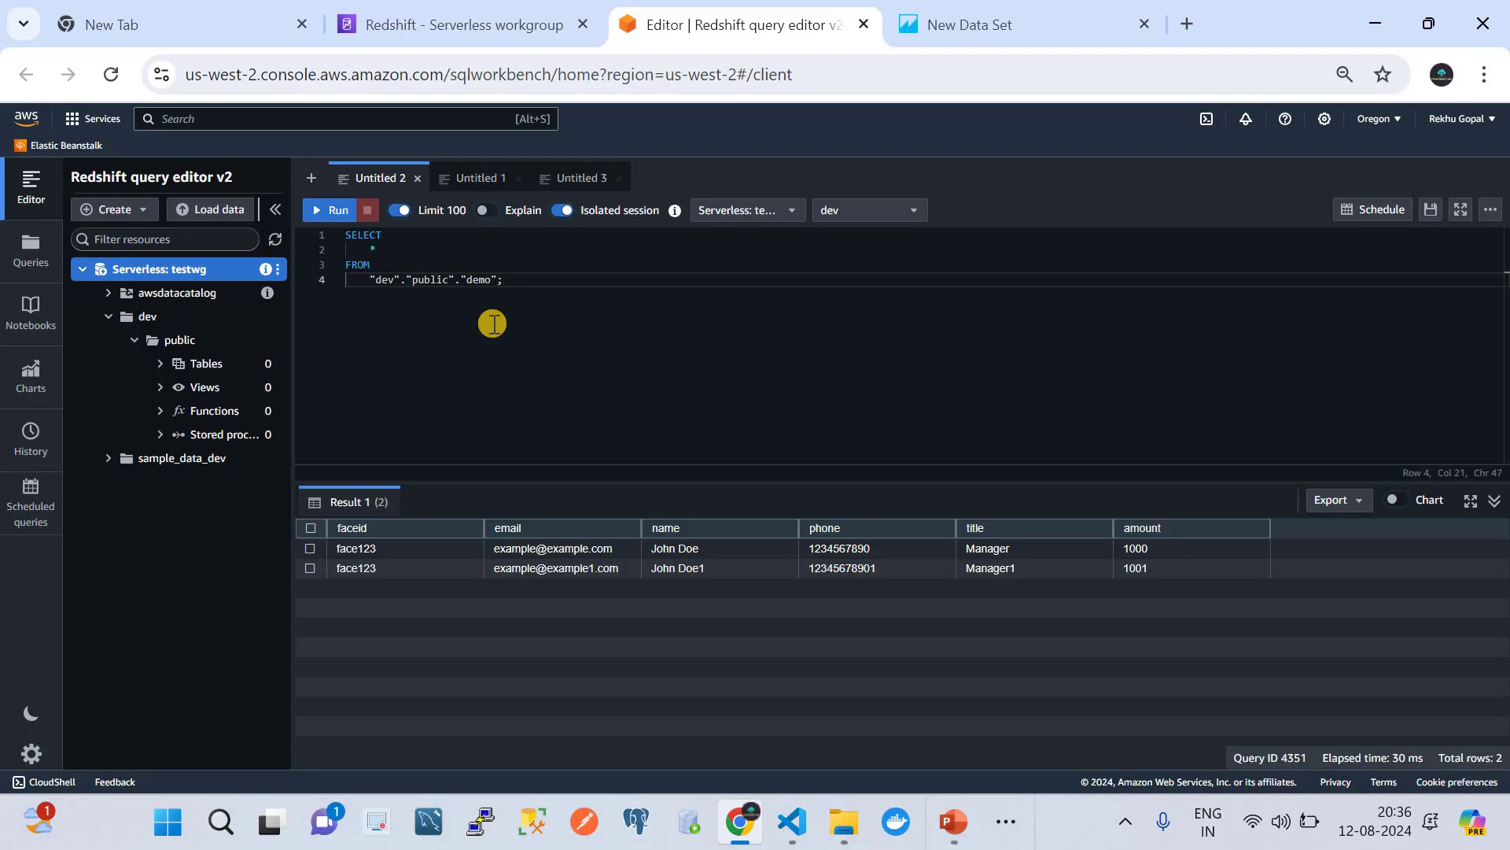
- Refresh the resource tree and expand testwg > dev > public > Tables to reveal demo
left_click(275, 240)
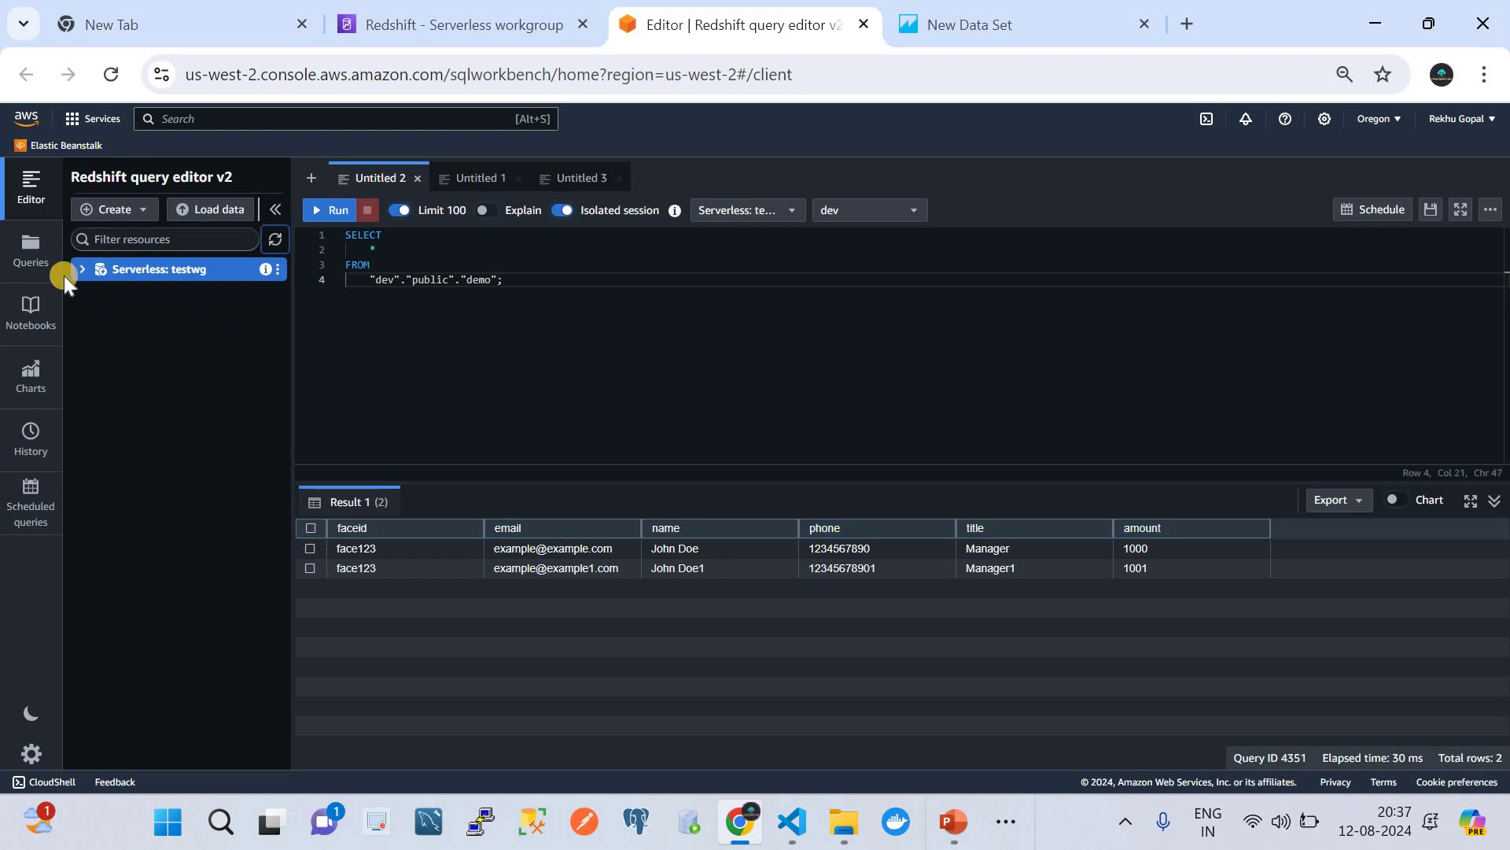
left_click(83, 268)
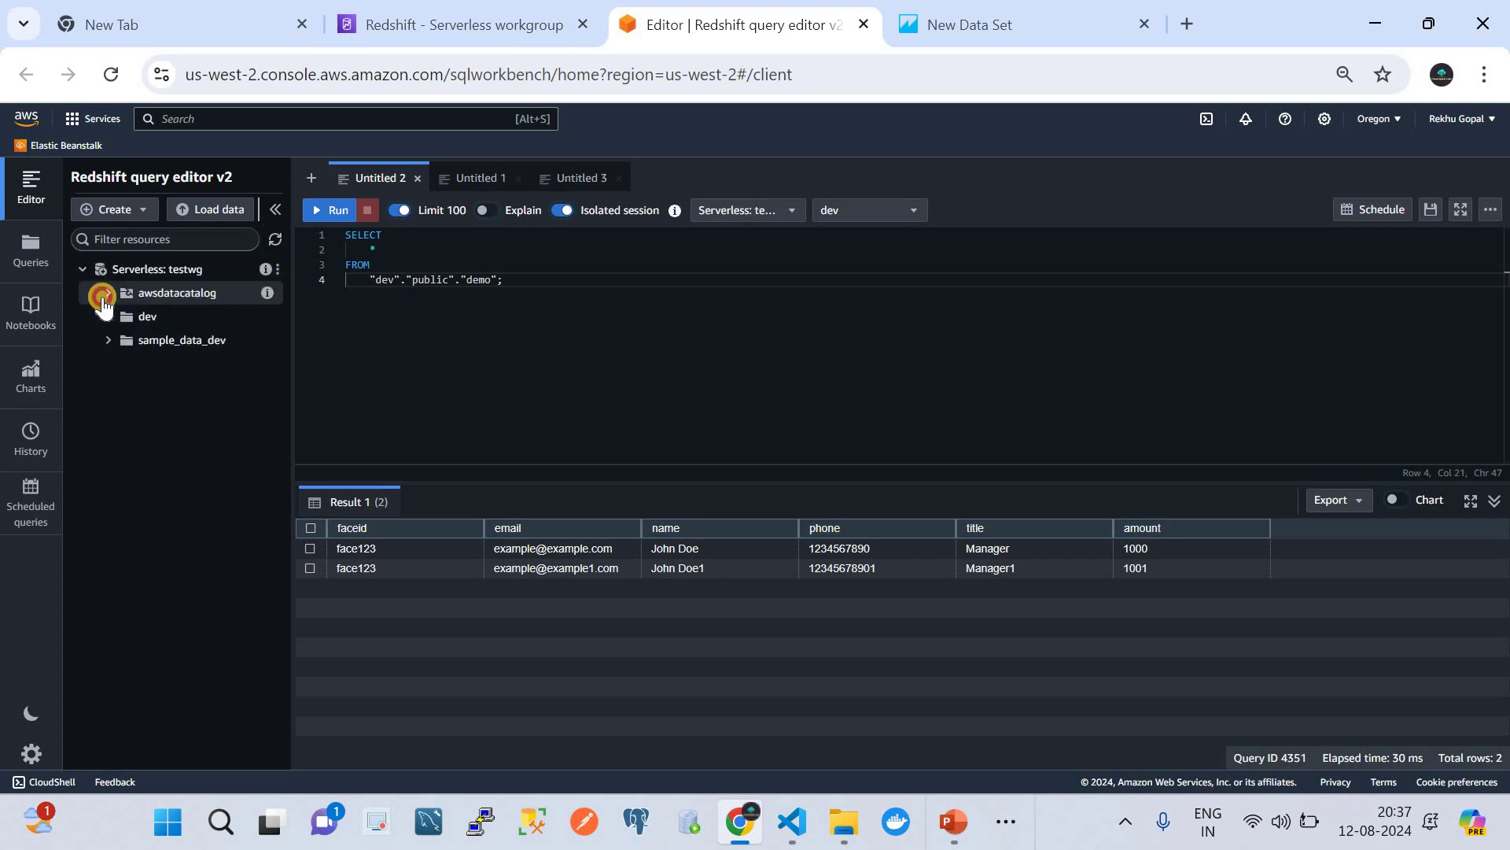
left_click(103, 298)
left_click(103, 314)
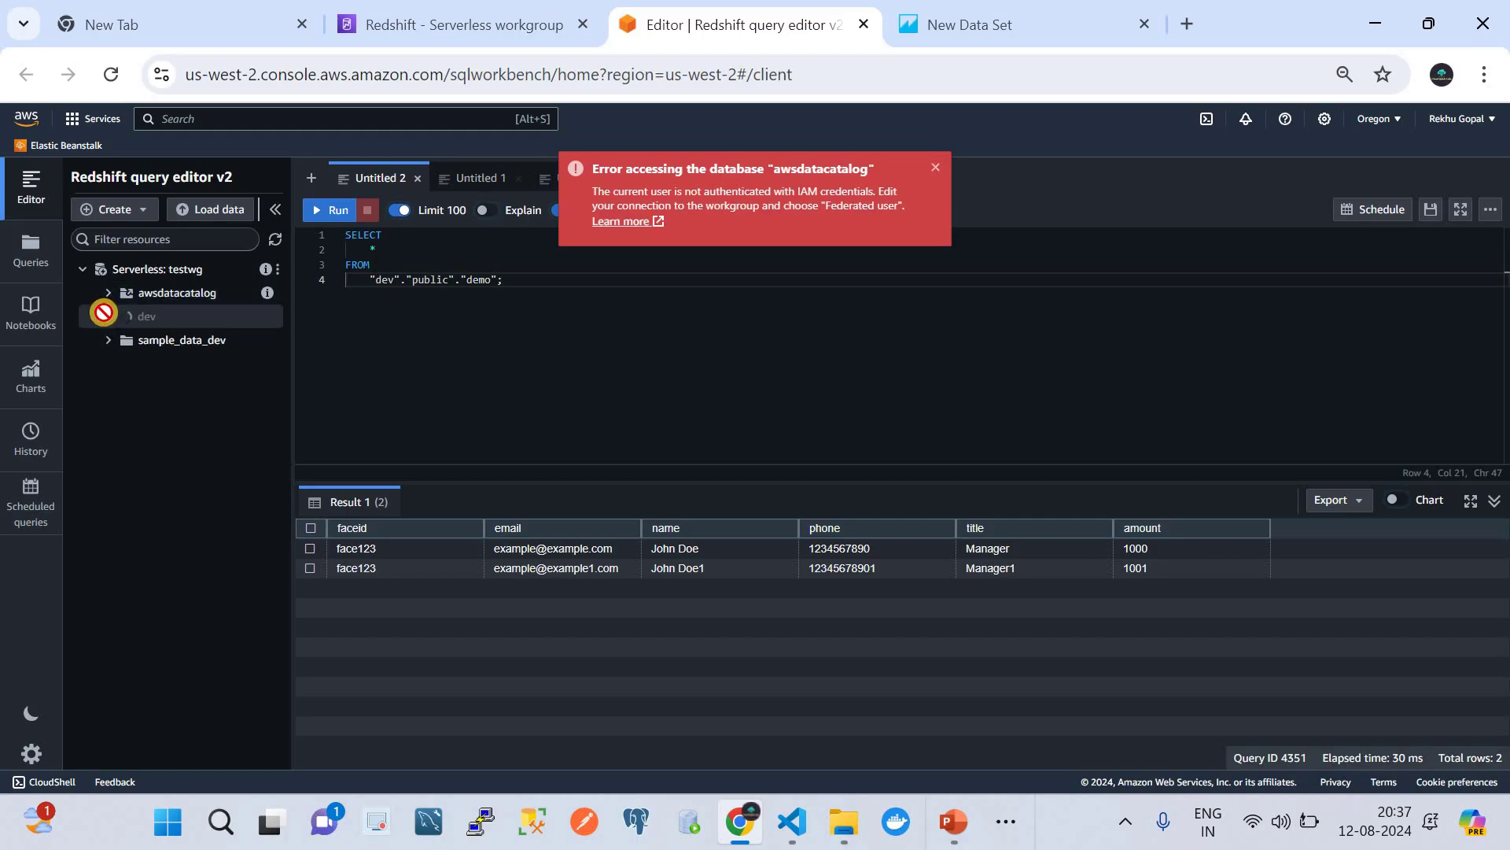
left_click(134, 340)
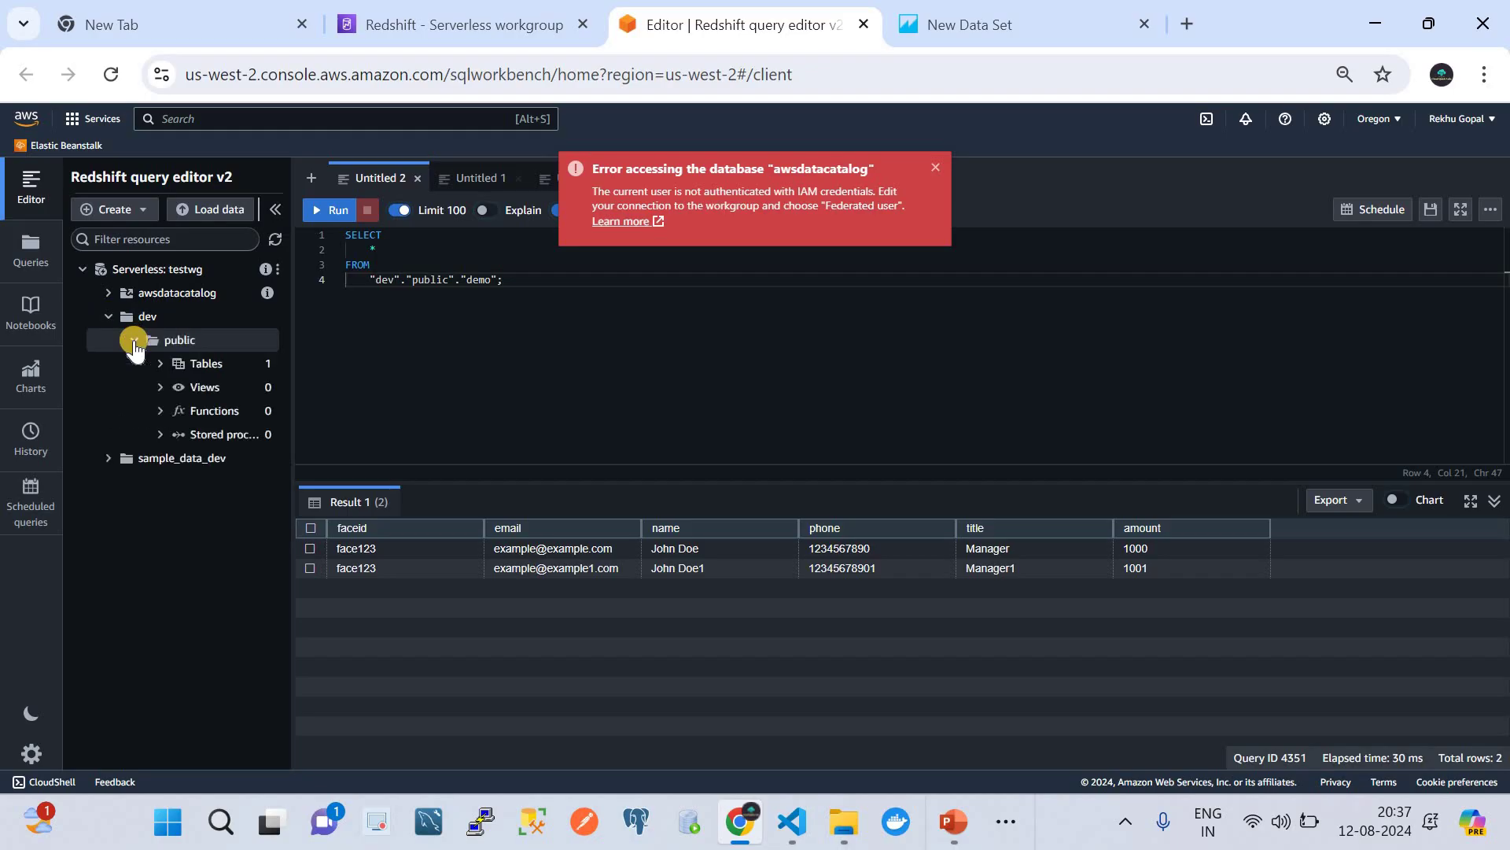
left_click(158, 366)
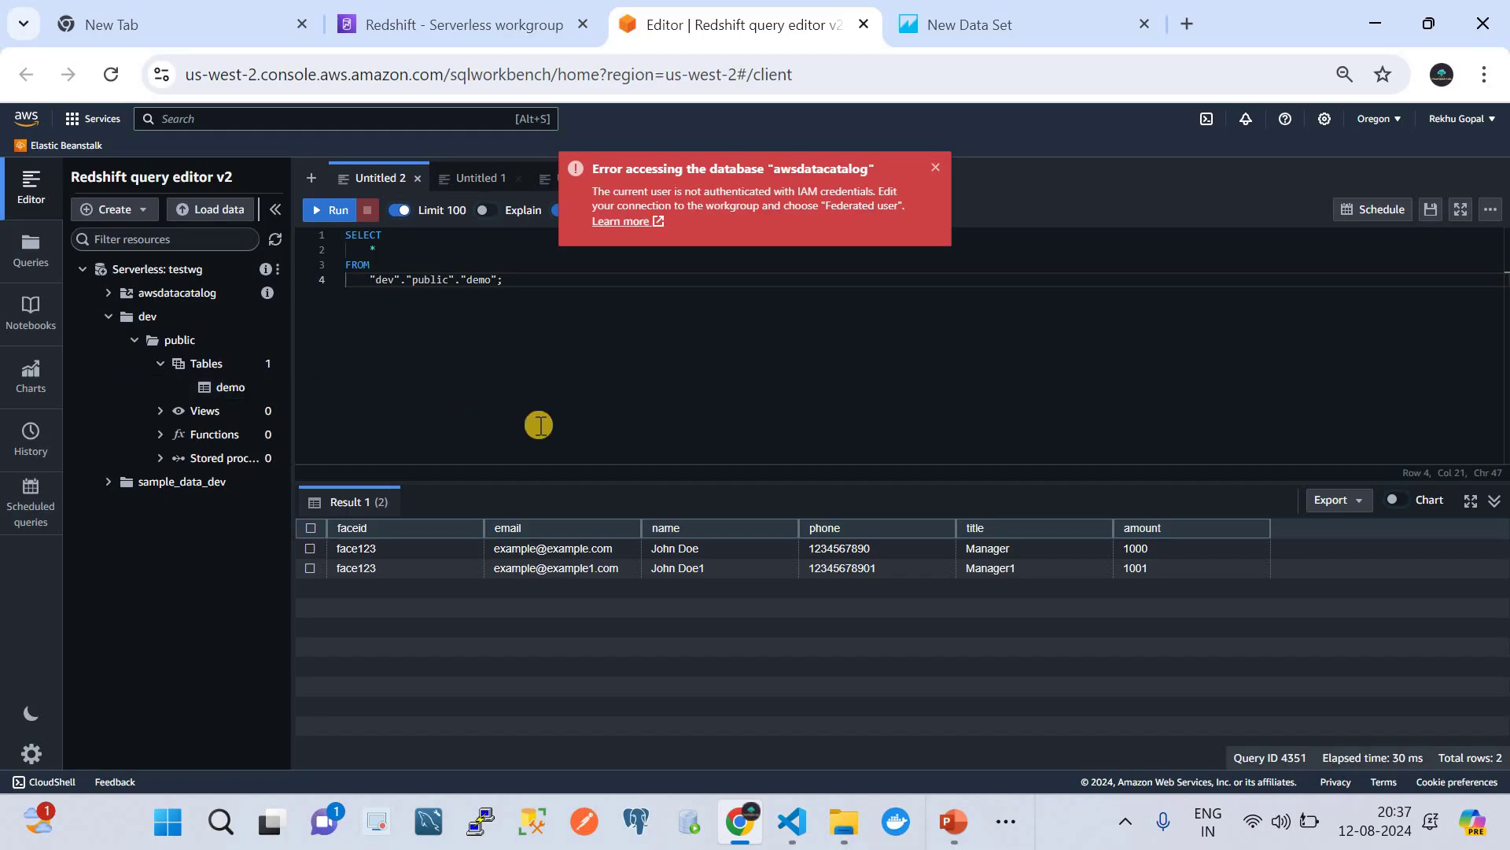
- Dismiss the database access error, review the 11-row demo results, and move to QuickSight
left_click(553, 289)
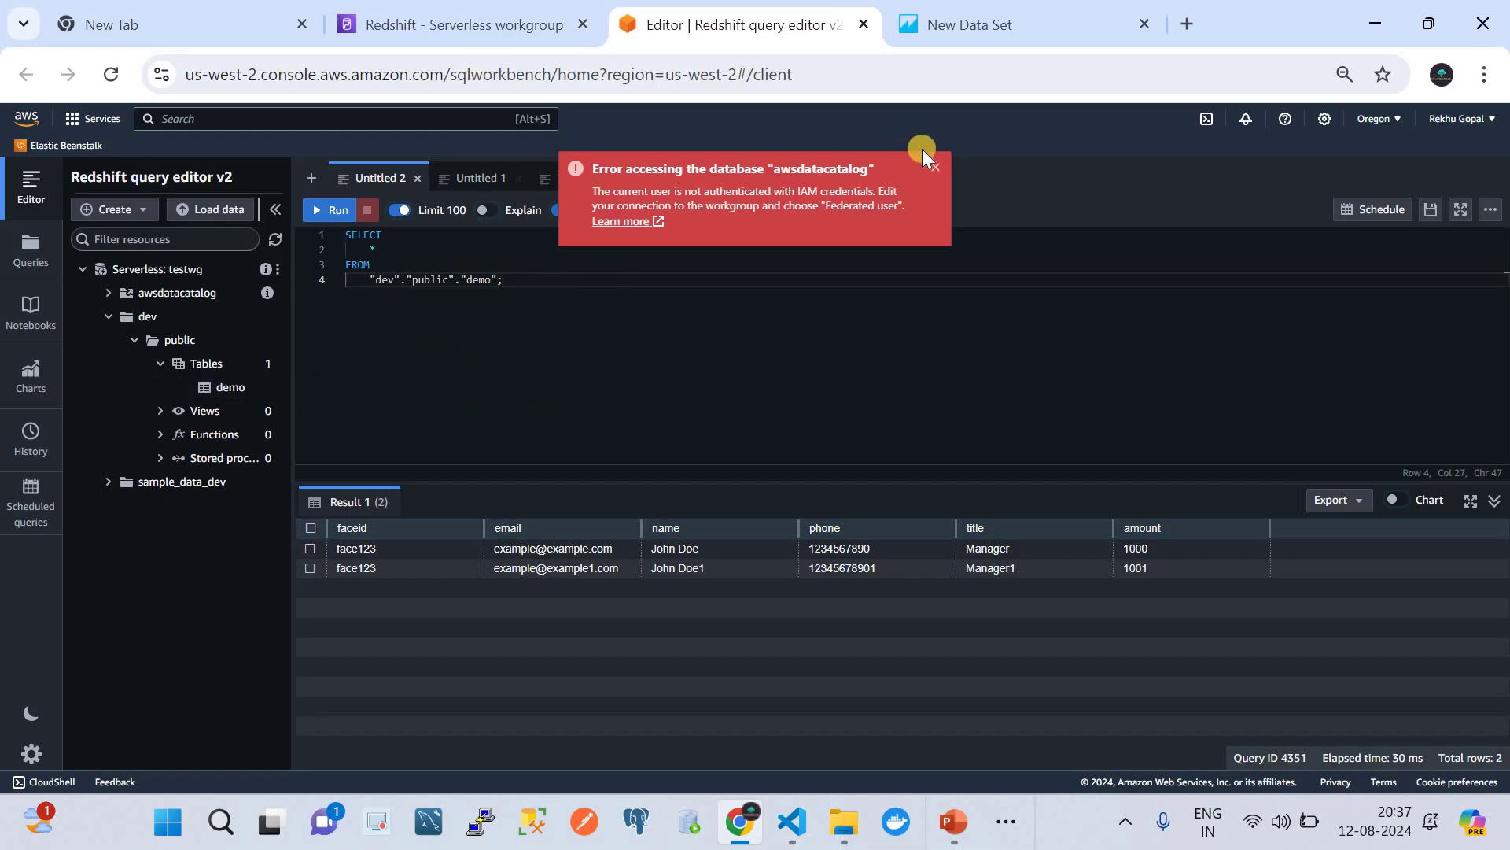
left_click(936, 170)
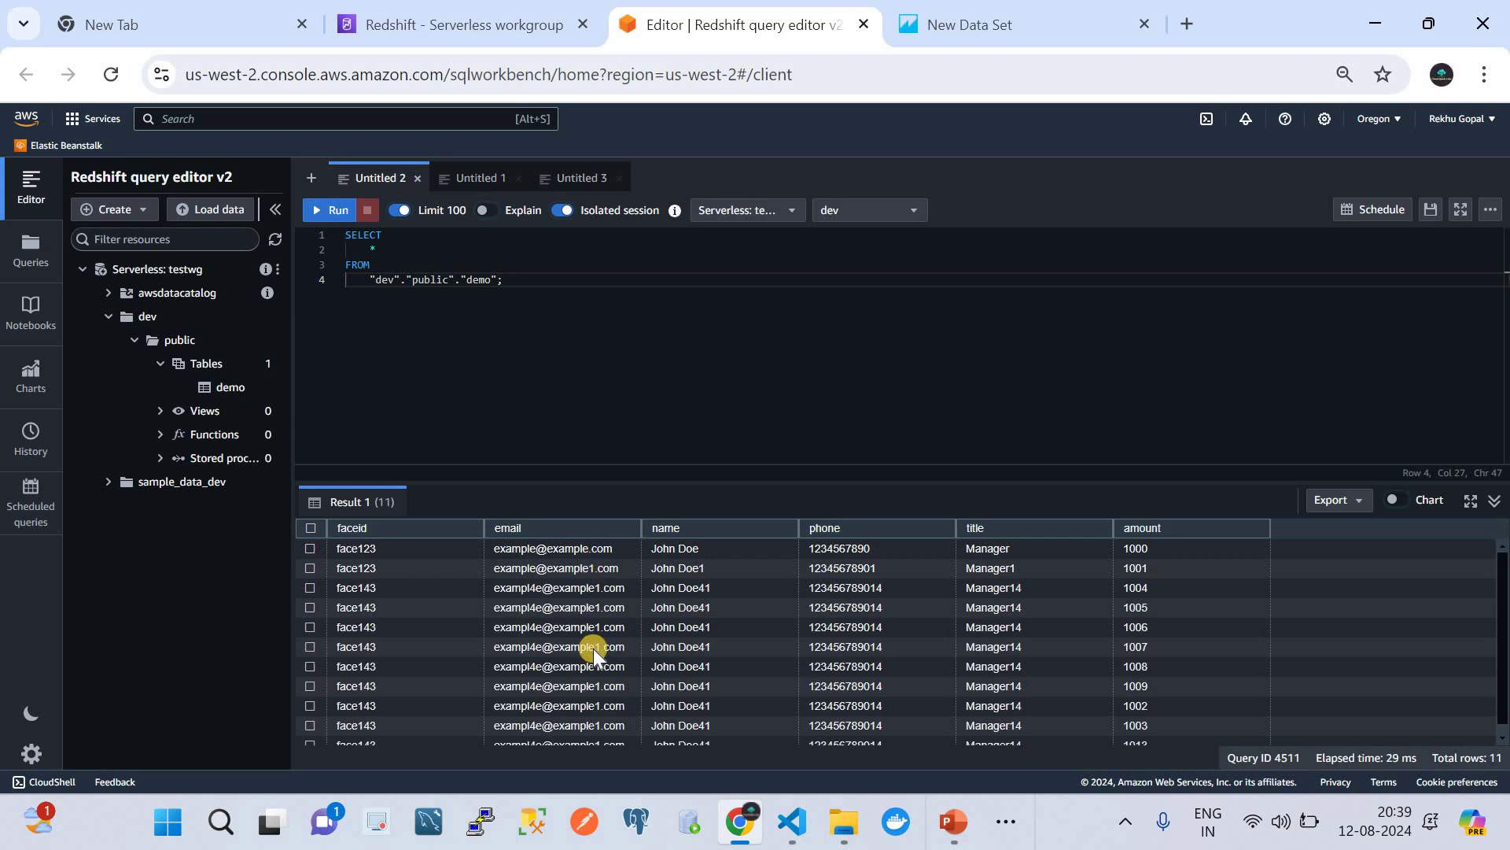
scroll(593, 649, "down", 1)
scroll(593, 648, "up", 1)
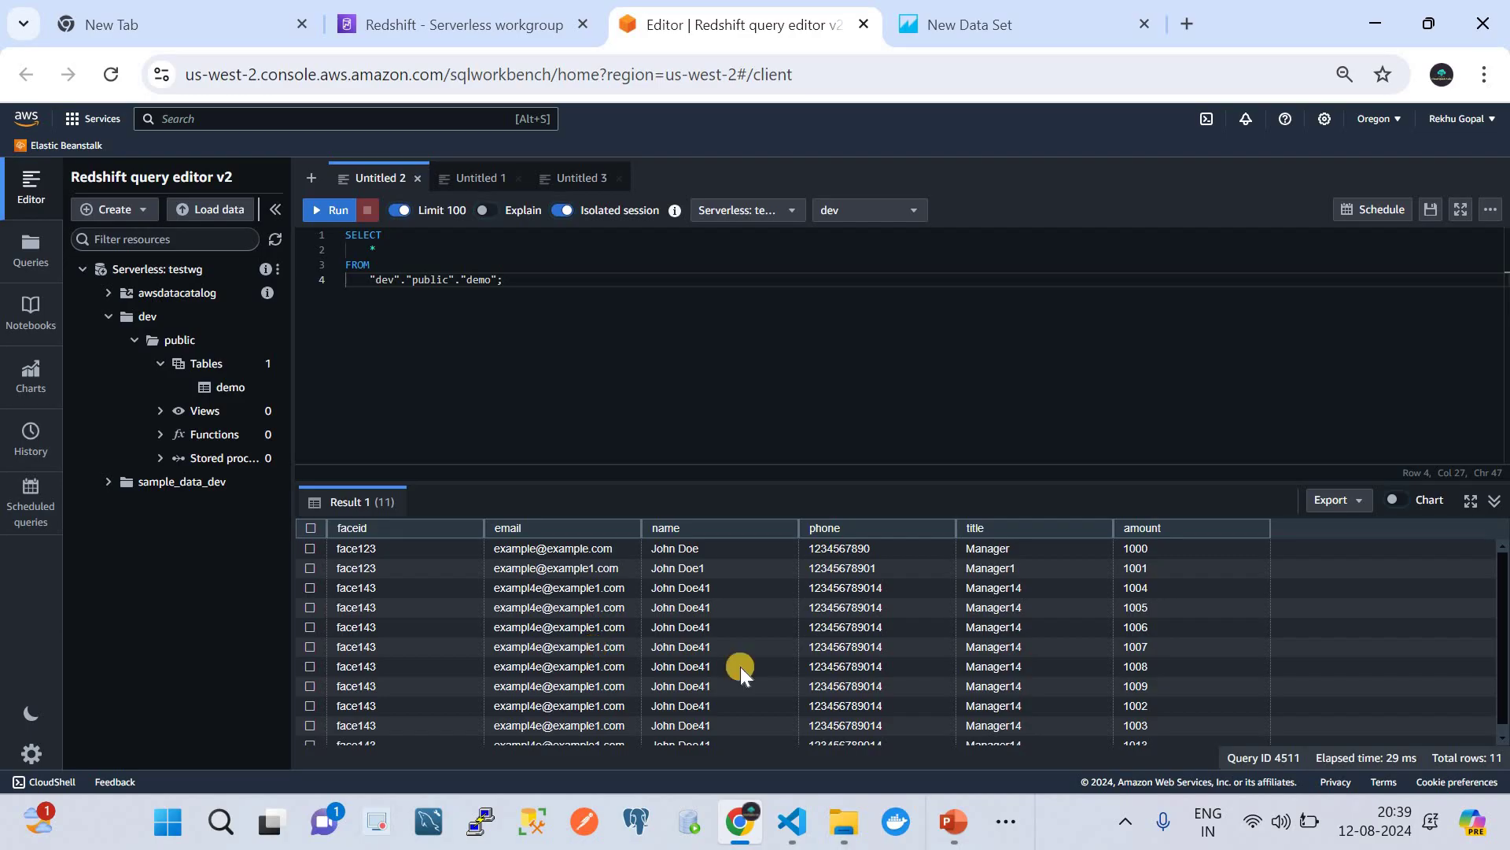
key("ctrl+Tab")
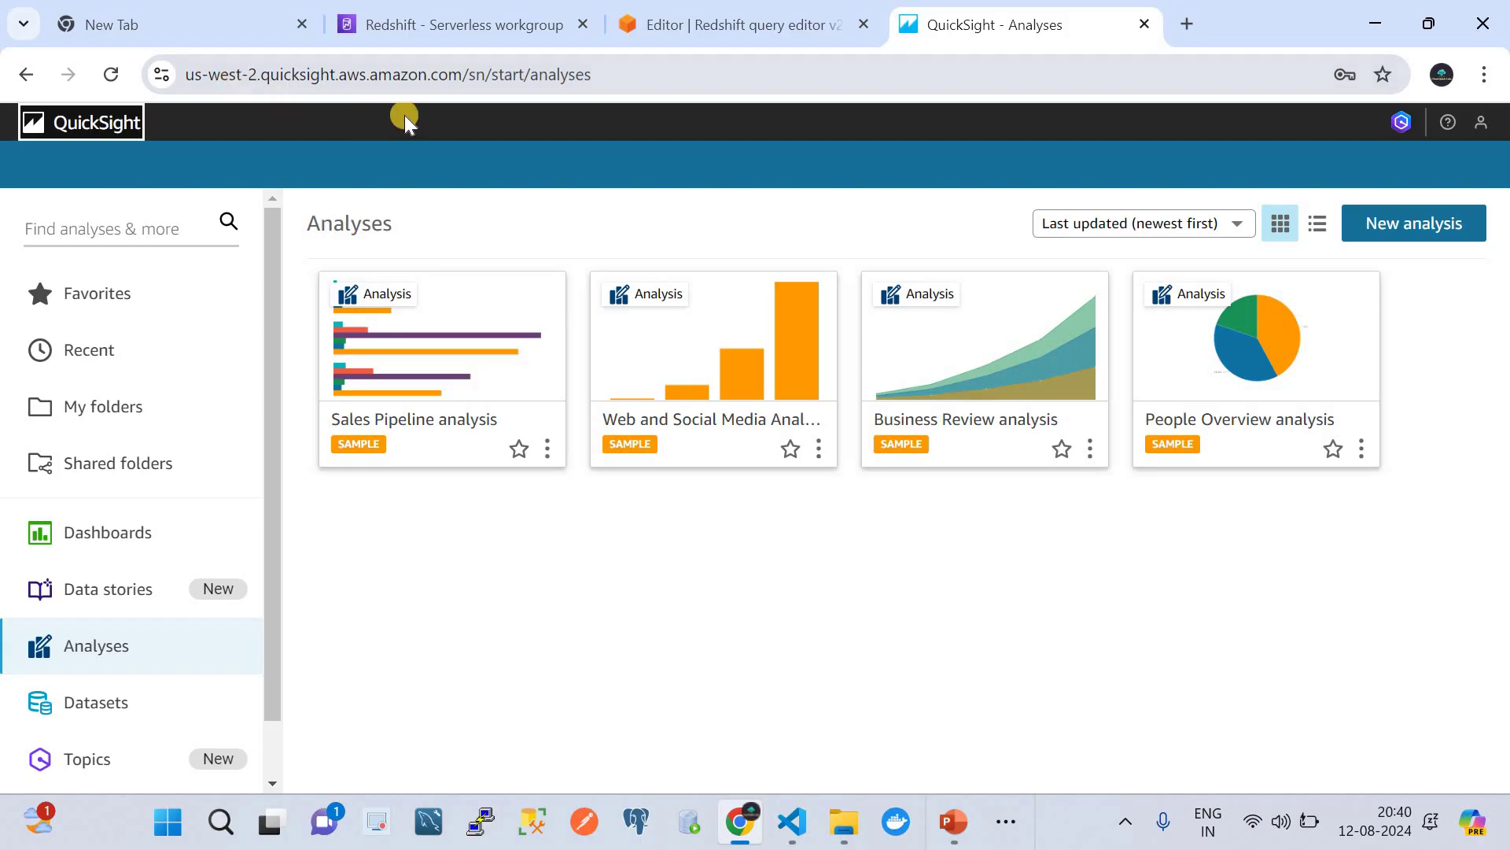
- From QuickSight's Datasets page, start a new dataset to reach Create a Dataset
left_click(496, 27)
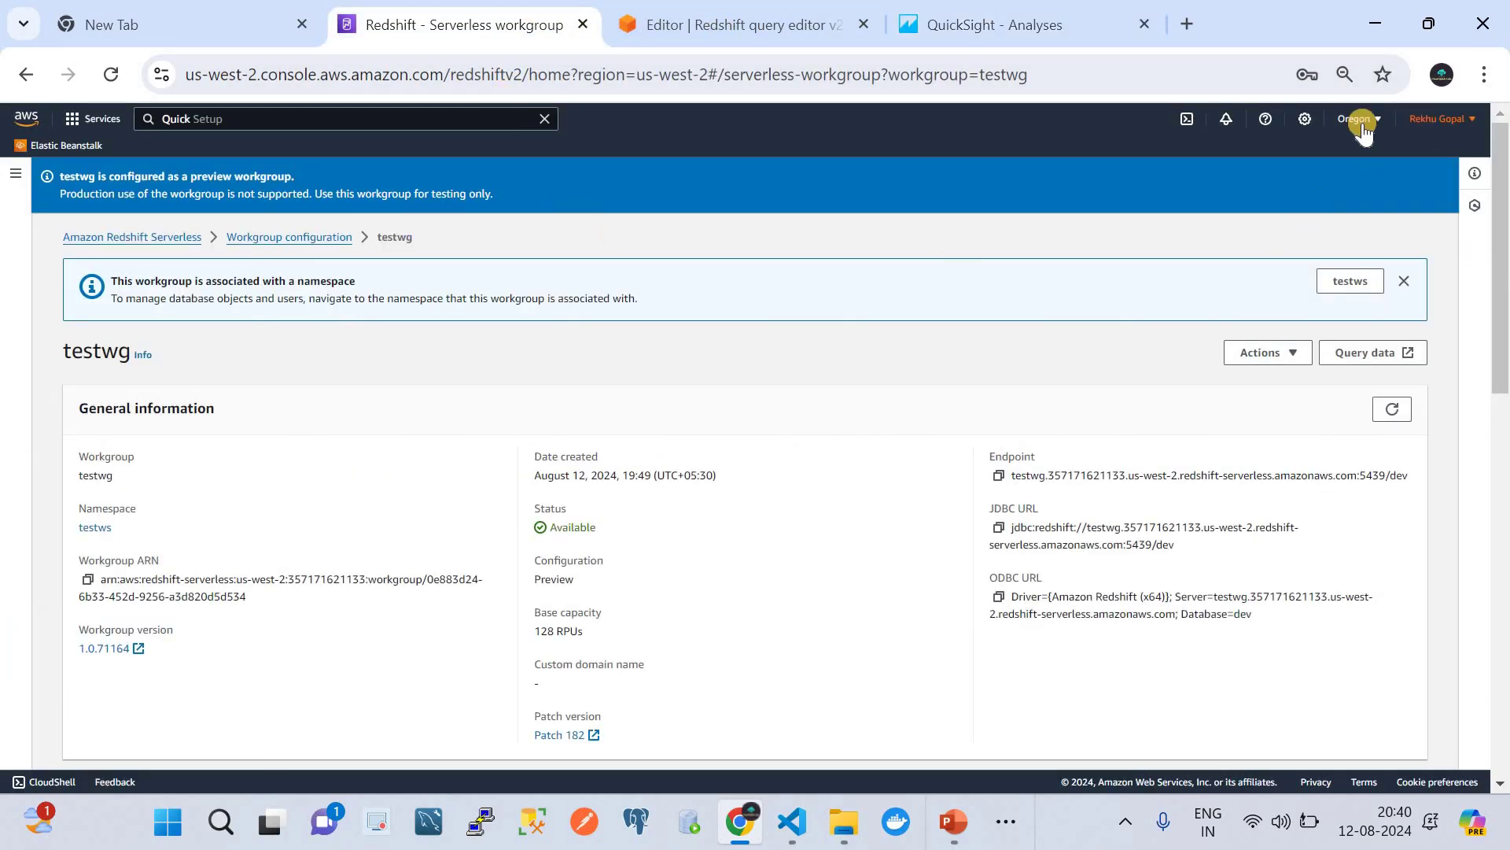
left_click(946, 31)
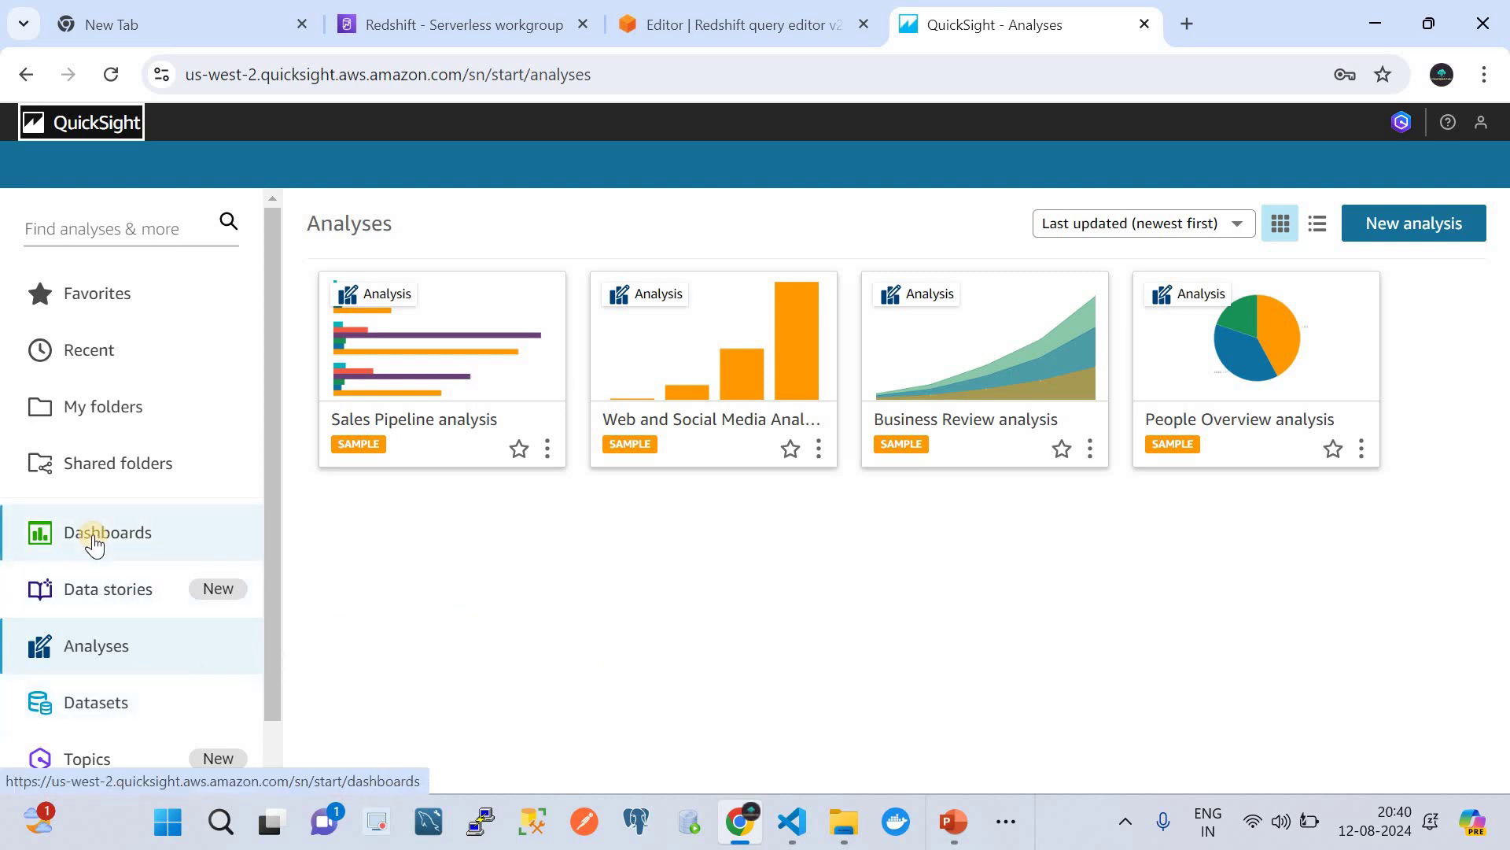
left_click(94, 706)
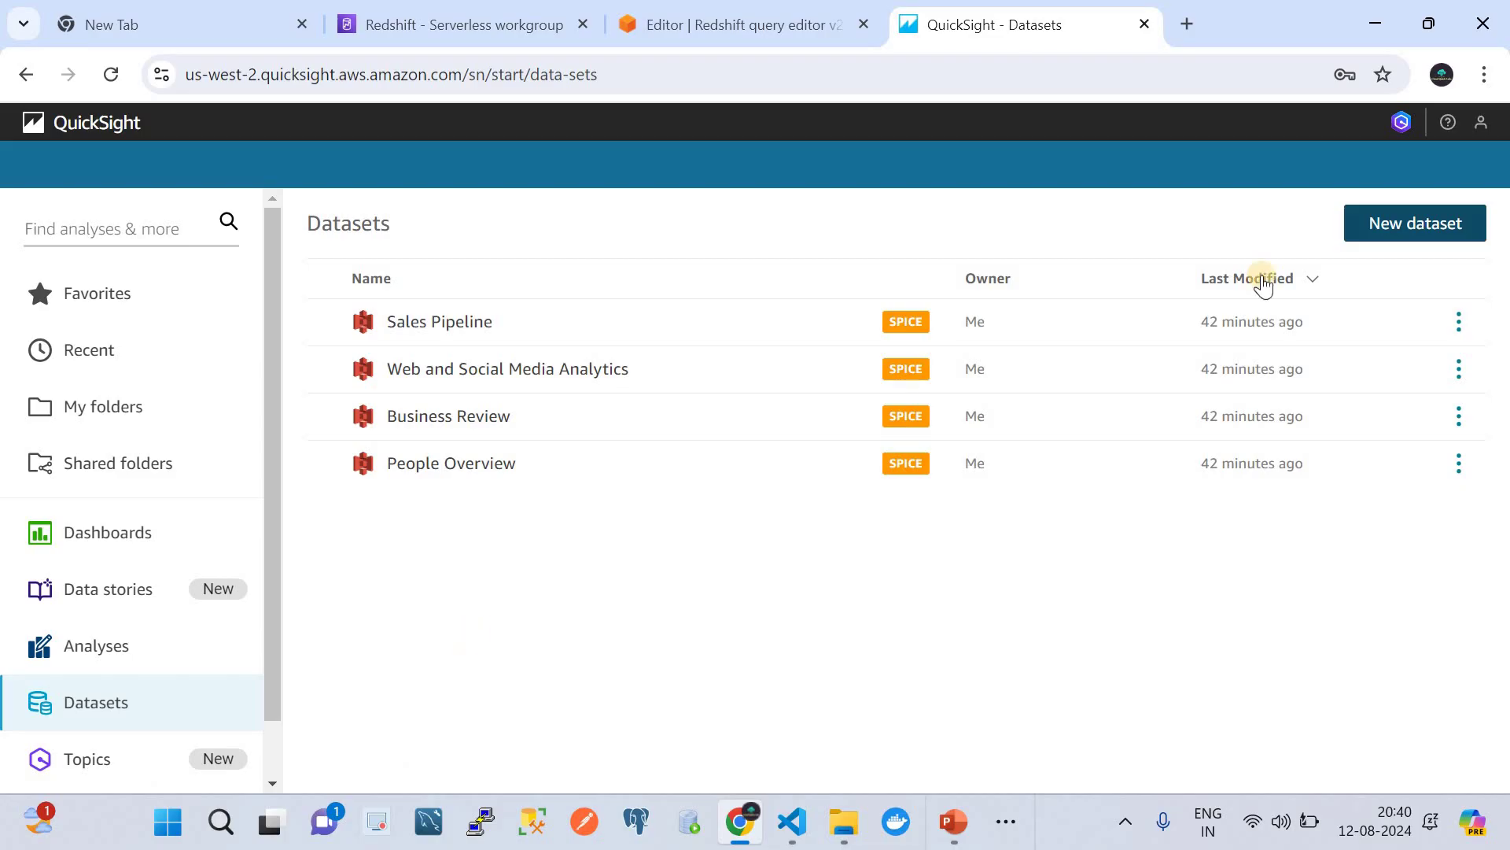
left_click(1418, 224)
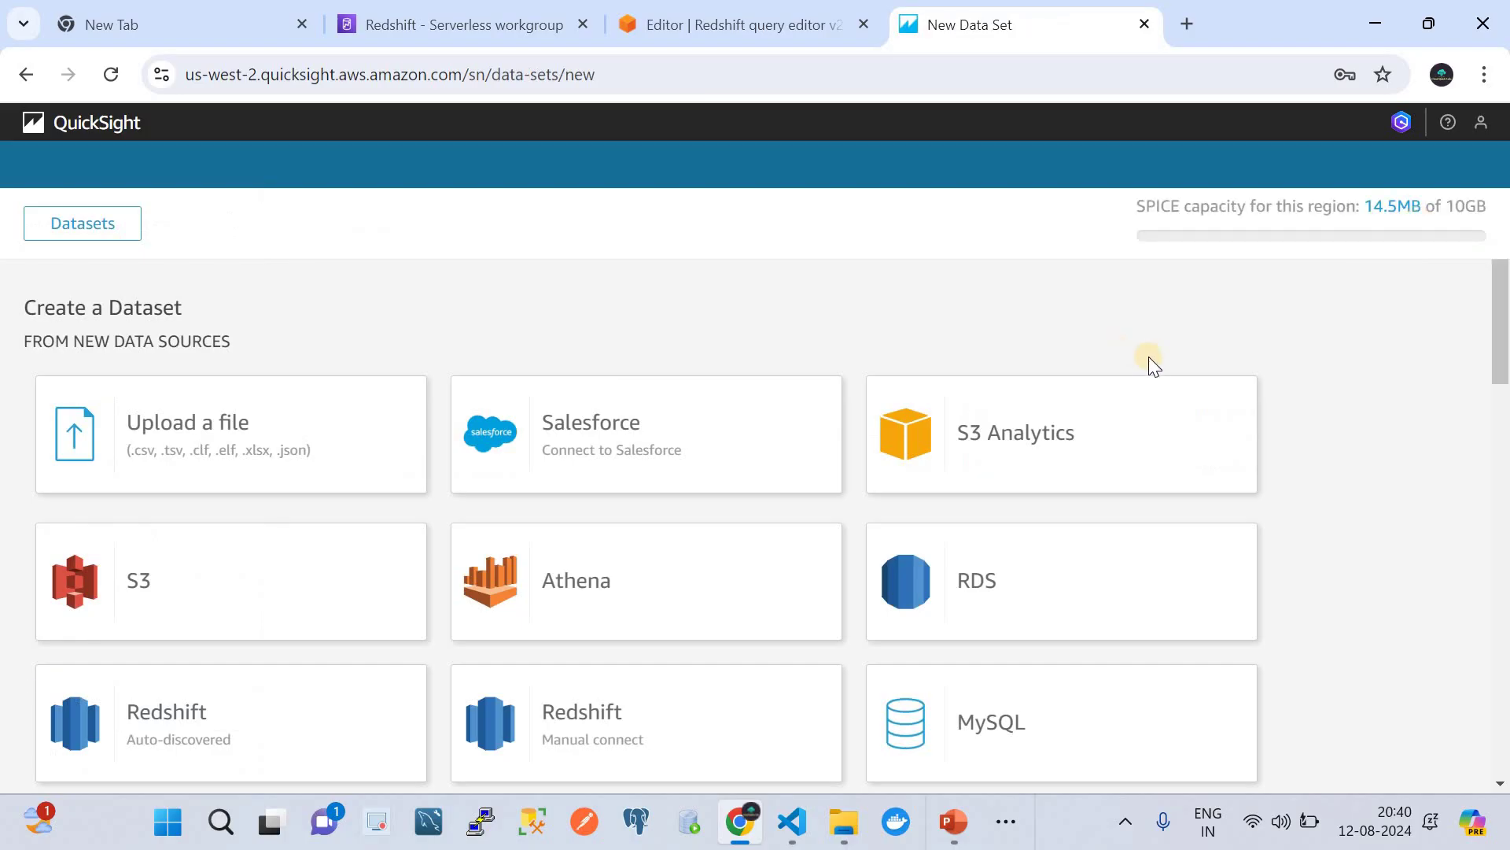
- Start a manual Redshift connection named Demo-RedShift on the public network
scroll(762, 507, "down", 5)
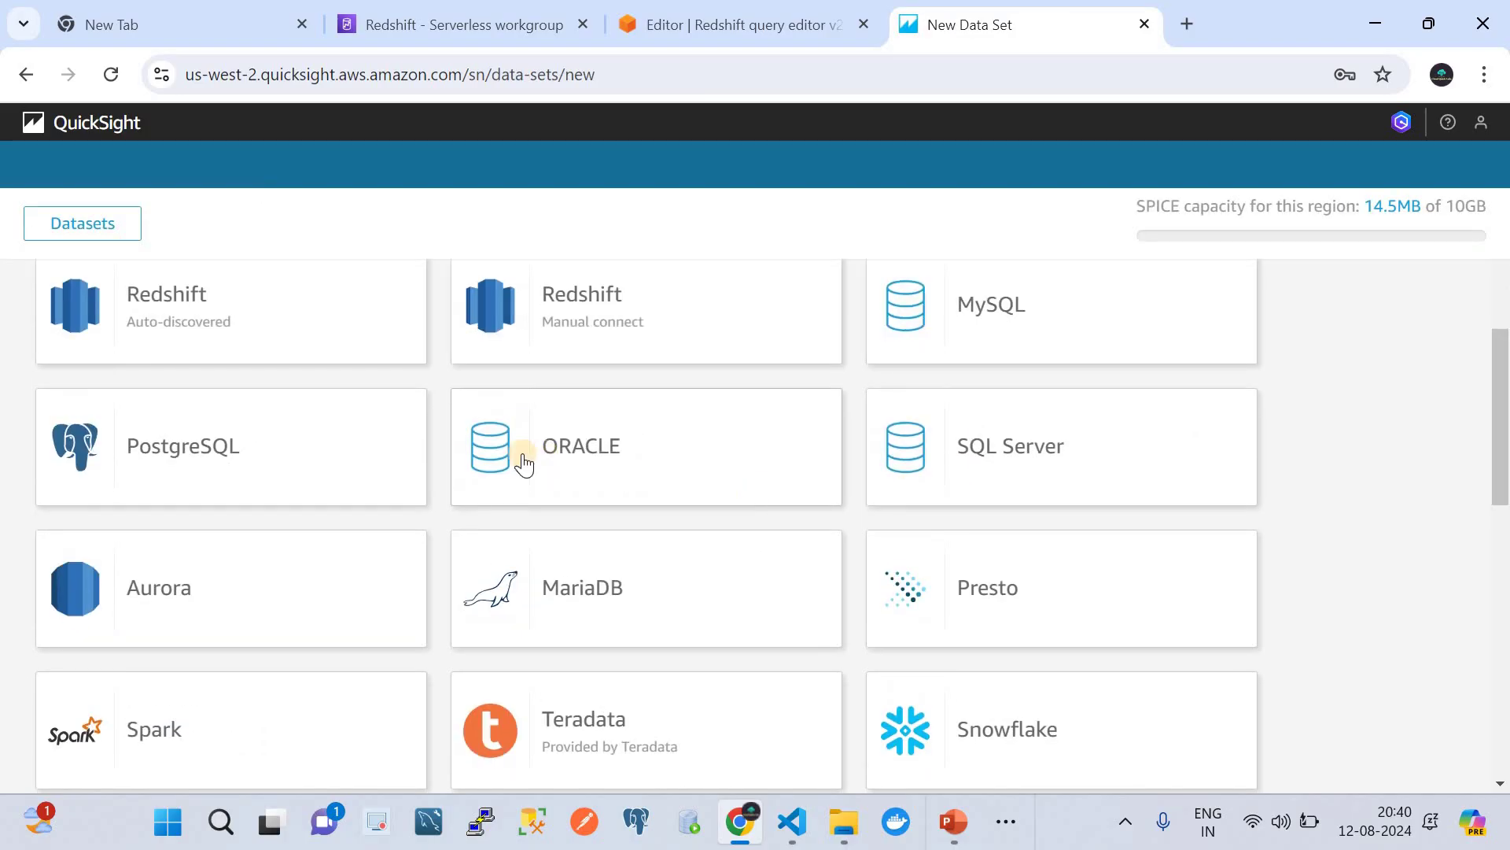
scroll(523, 468, "up", 4)
scroll(523, 471, "up", 1)
scroll(590, 672, "down", 3)
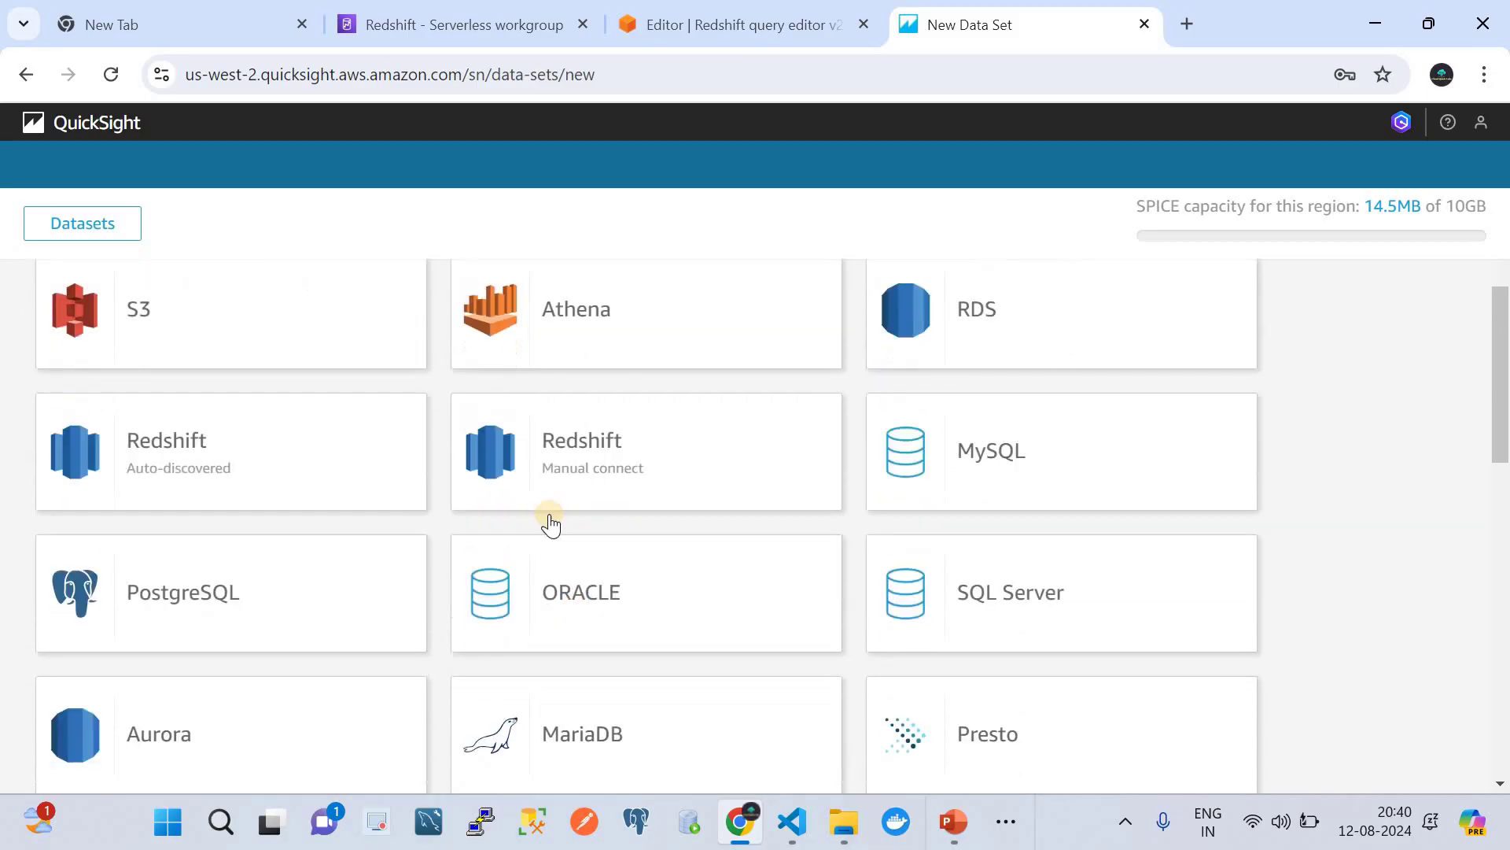
left_click(582, 426)
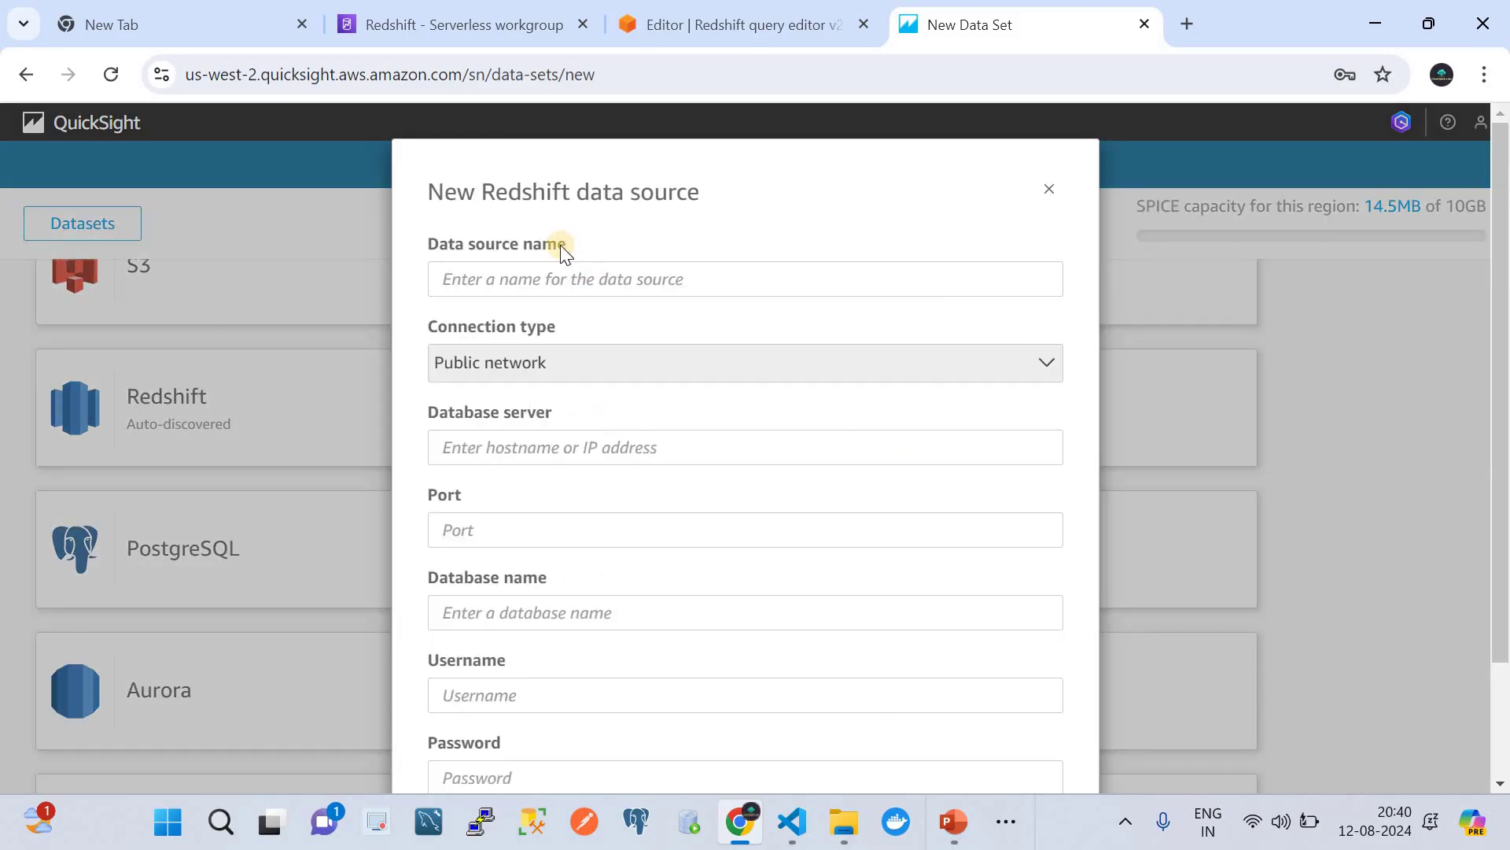
left_click(560, 276)
left_click(587, 332)
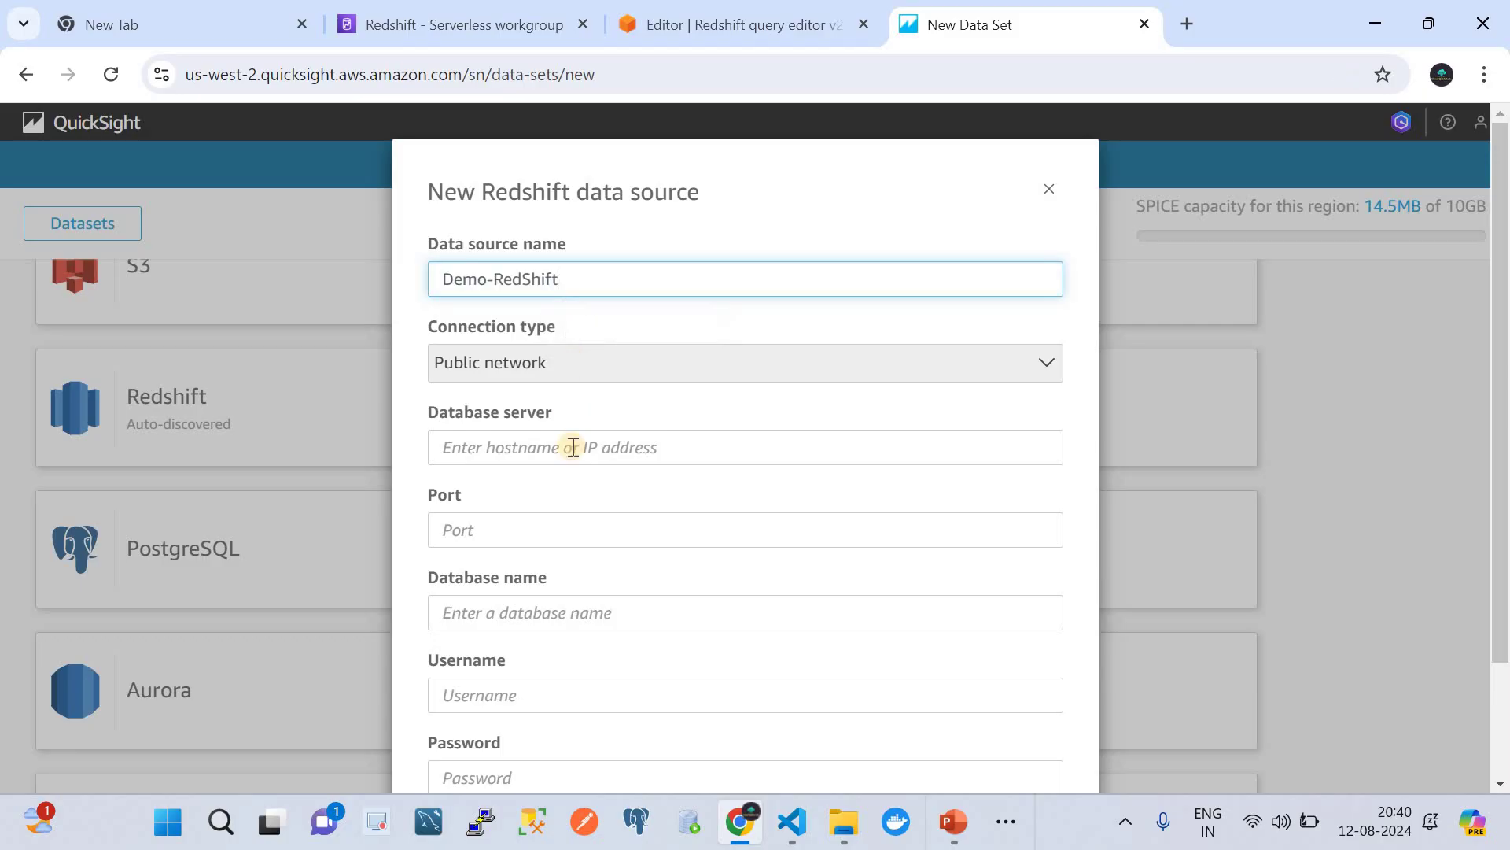
left_click(501, 376)
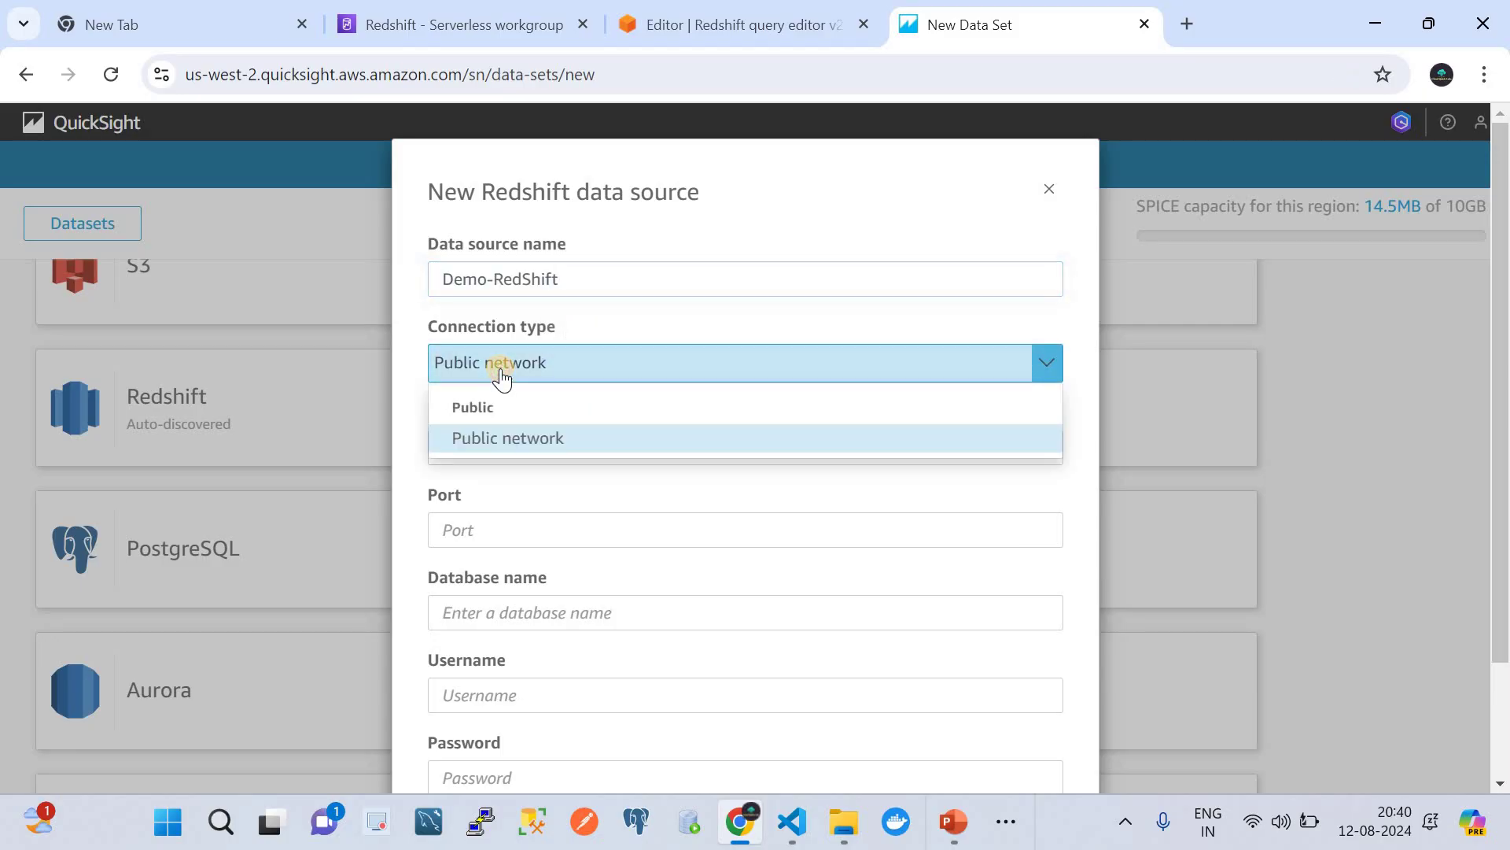
left_click(513, 445)
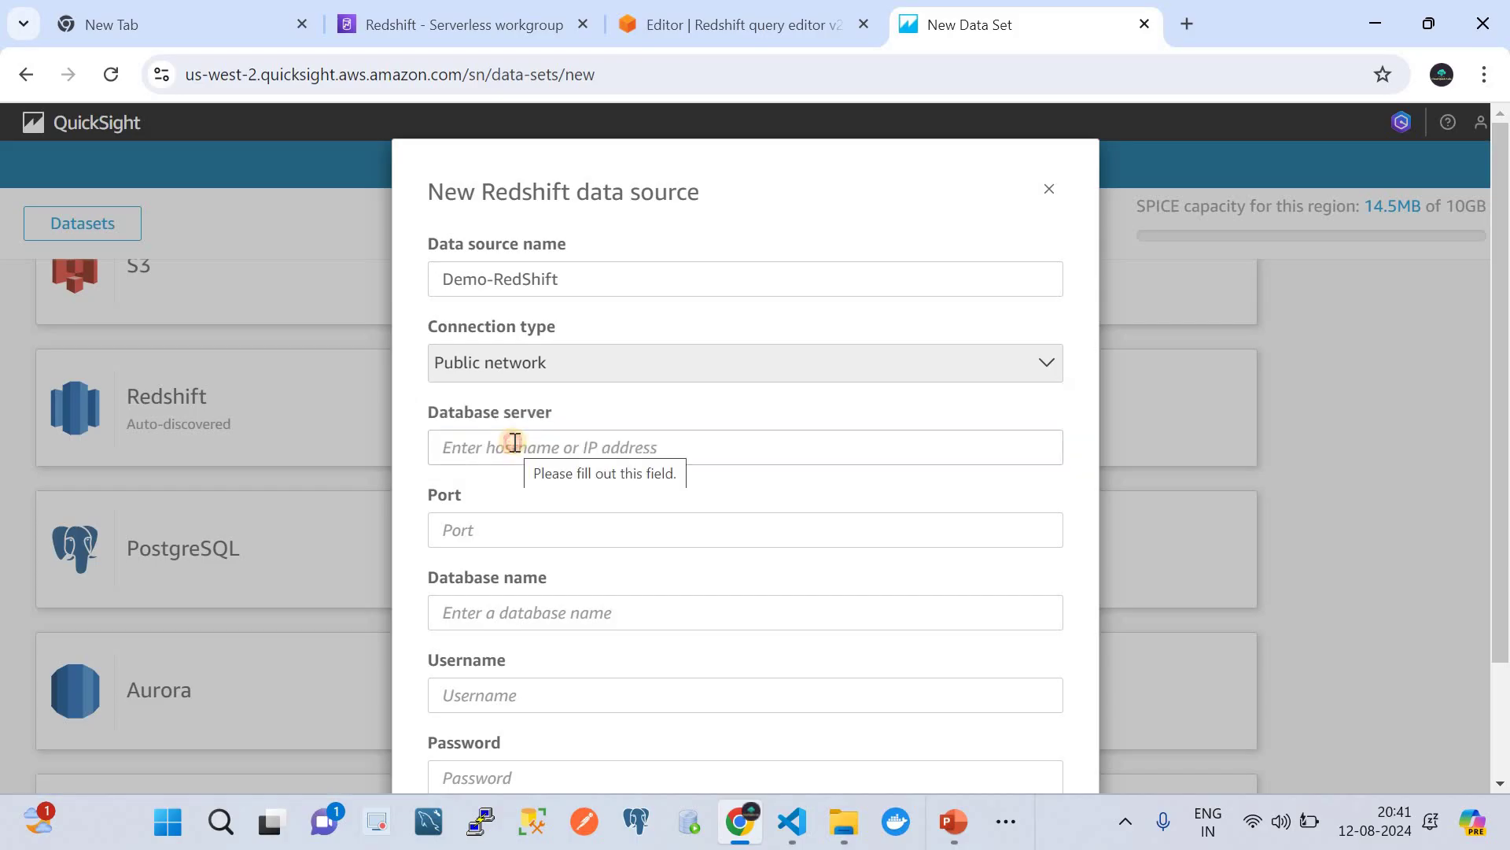
- Fill in the Redshift serverless endpoint as the server, checking it in the Redshift console
left_click(514, 442)
left_click(634, 498)
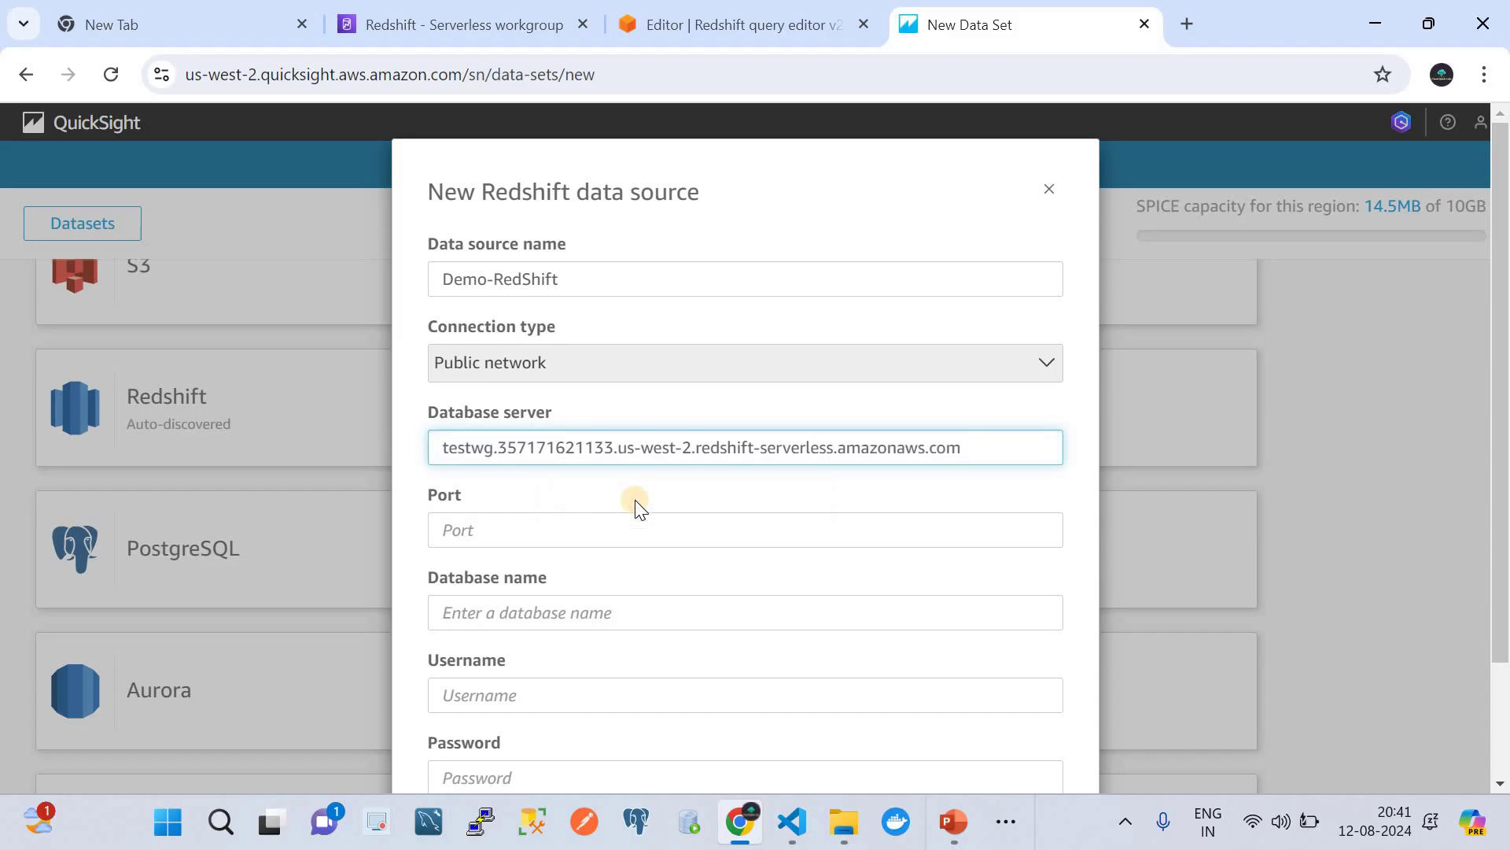
left_click(434, 10)
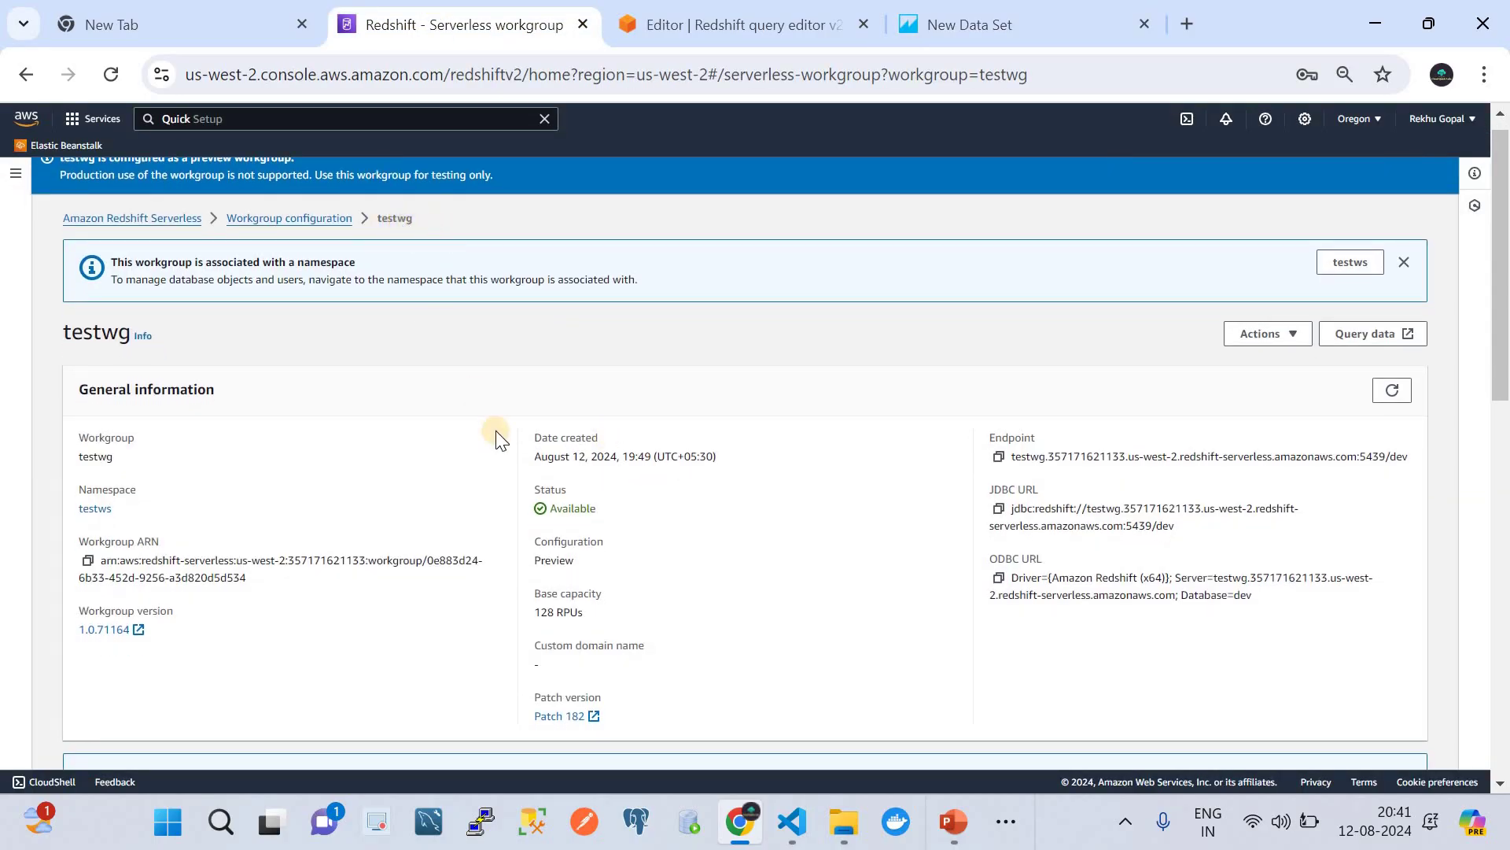
scroll(690, 526, "down", 2)
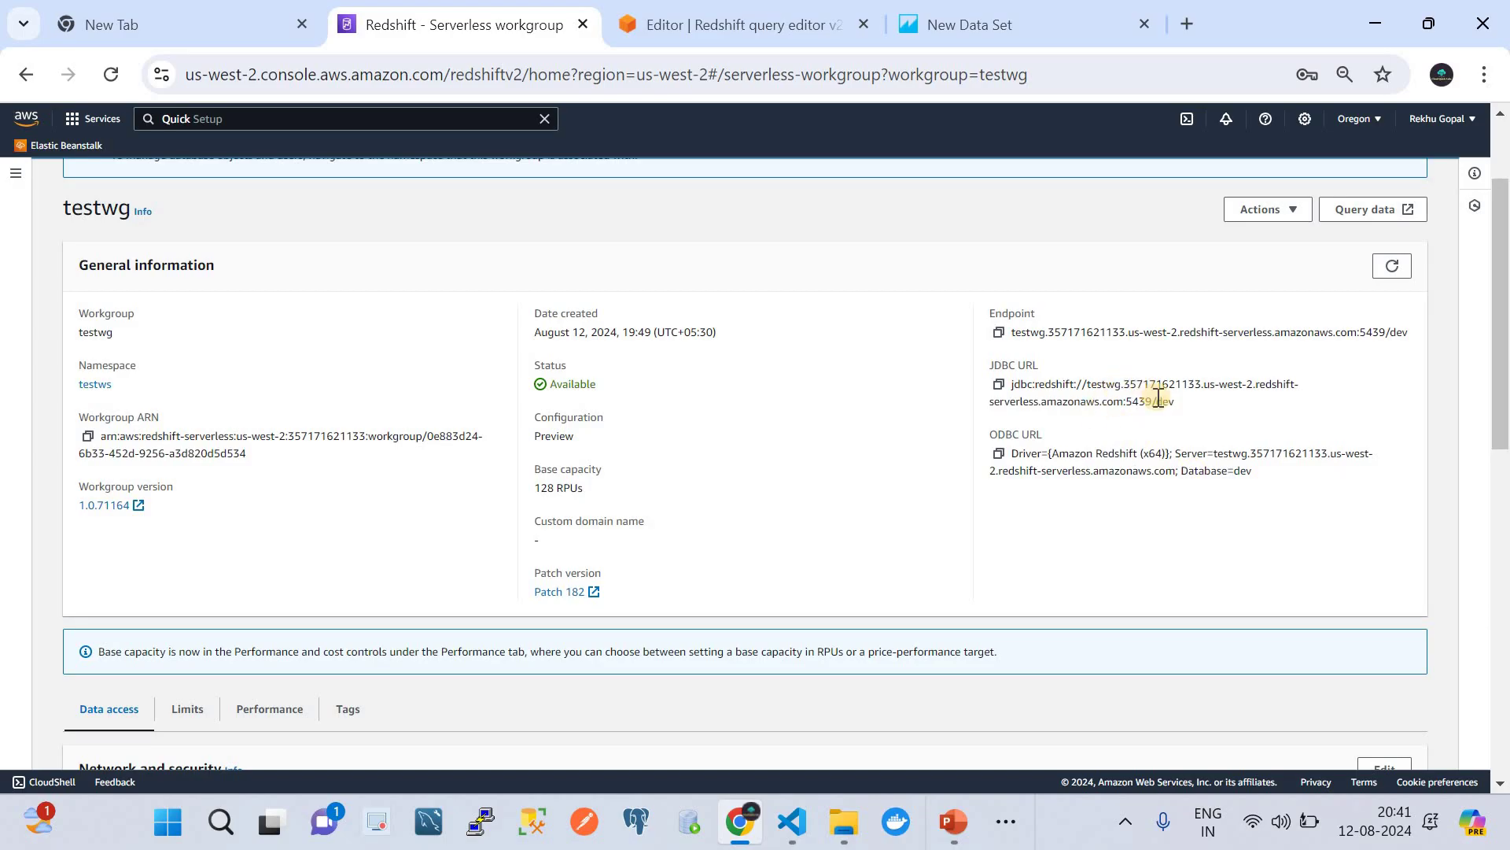
left_click(1049, 3)
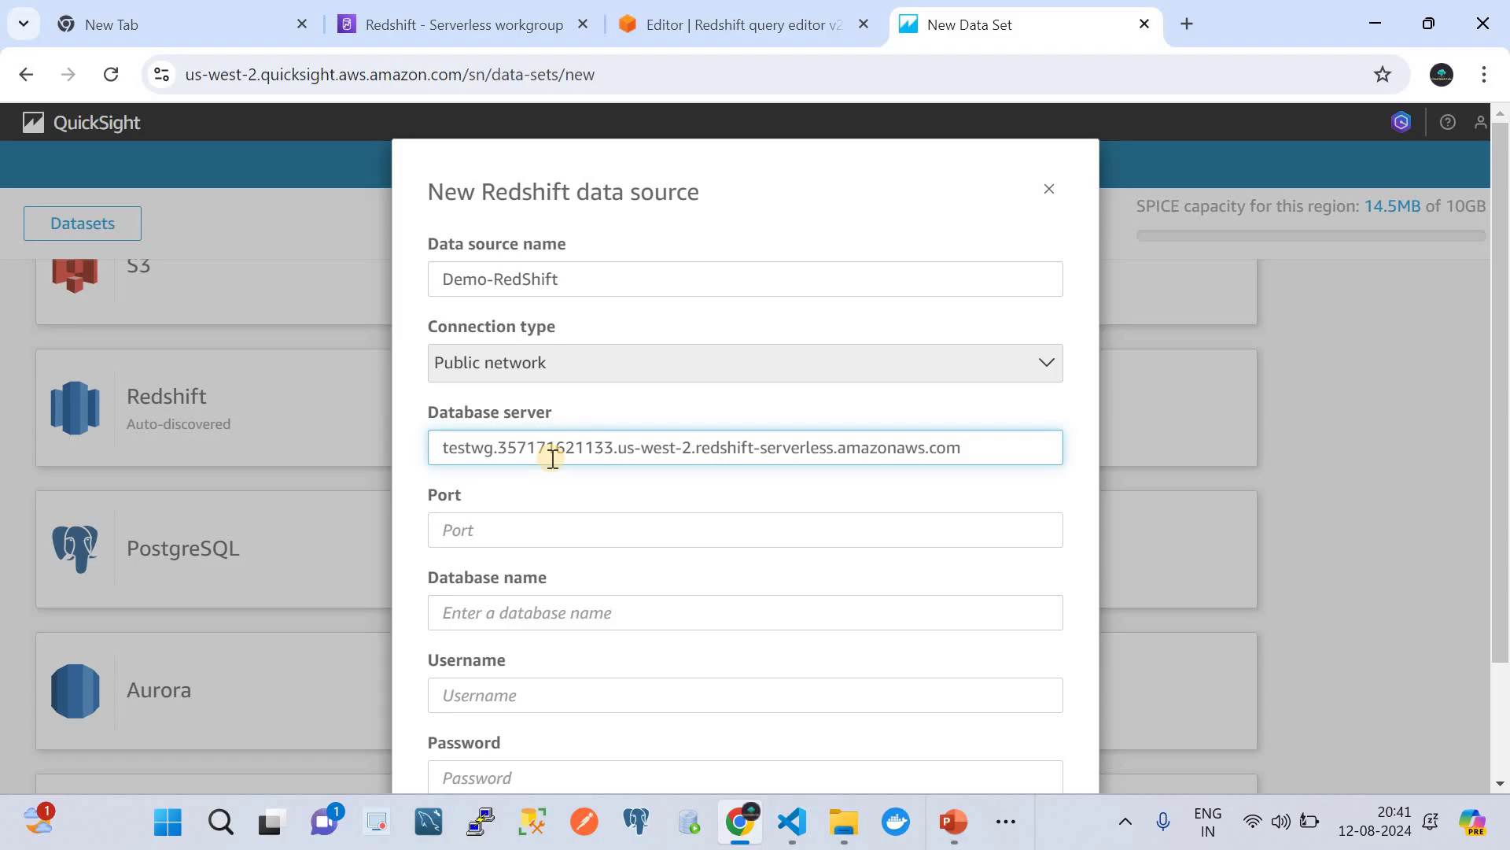
- Set port 5439, database dev and username admin, and bring up the Notepad++ credentials note
left_click(526, 534)
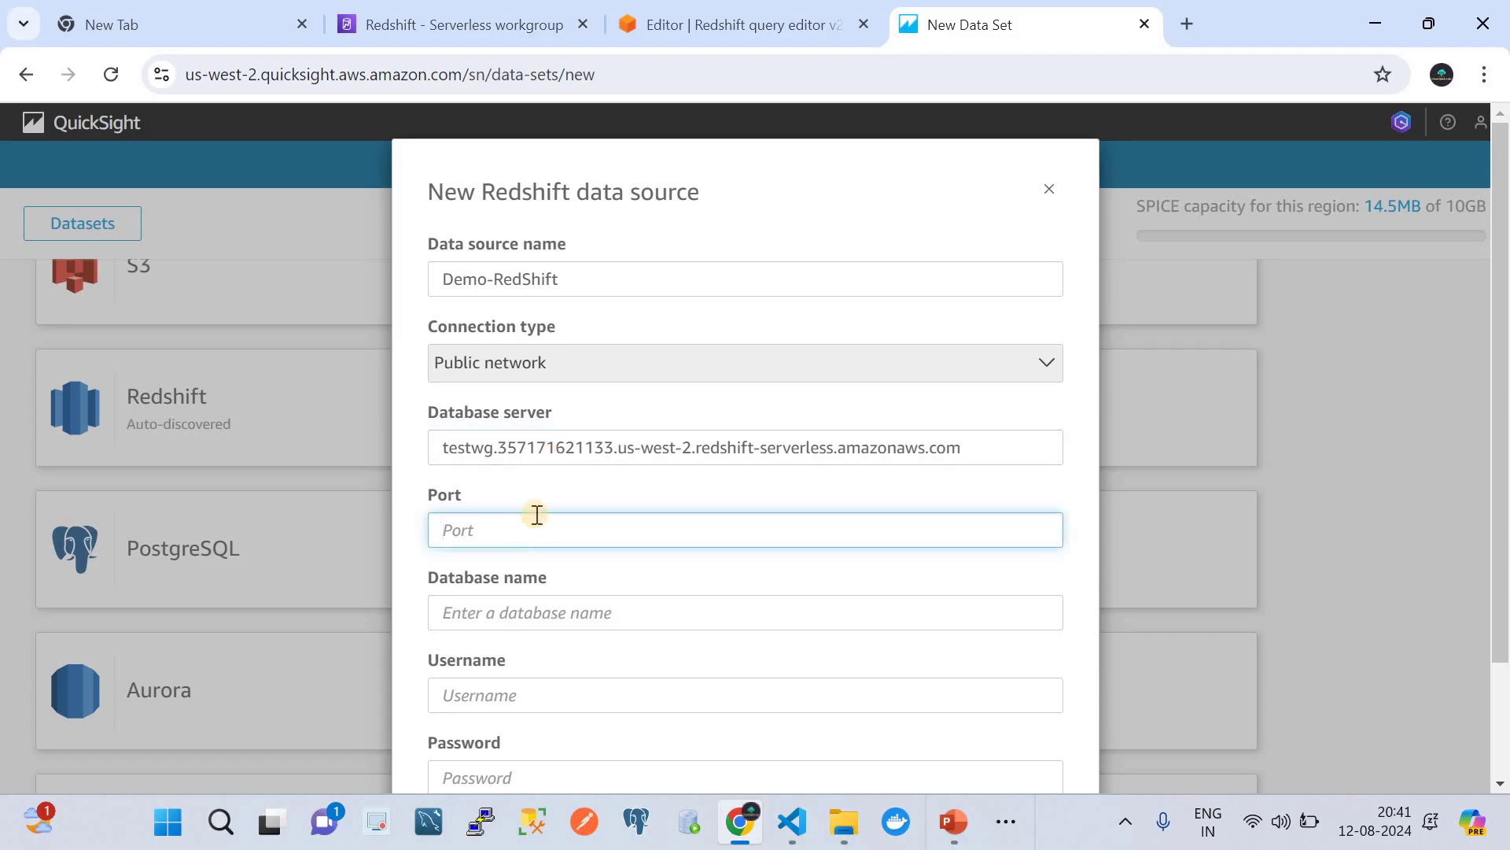
left_click(526, 527)
type("5439")
left_click(553, 613)
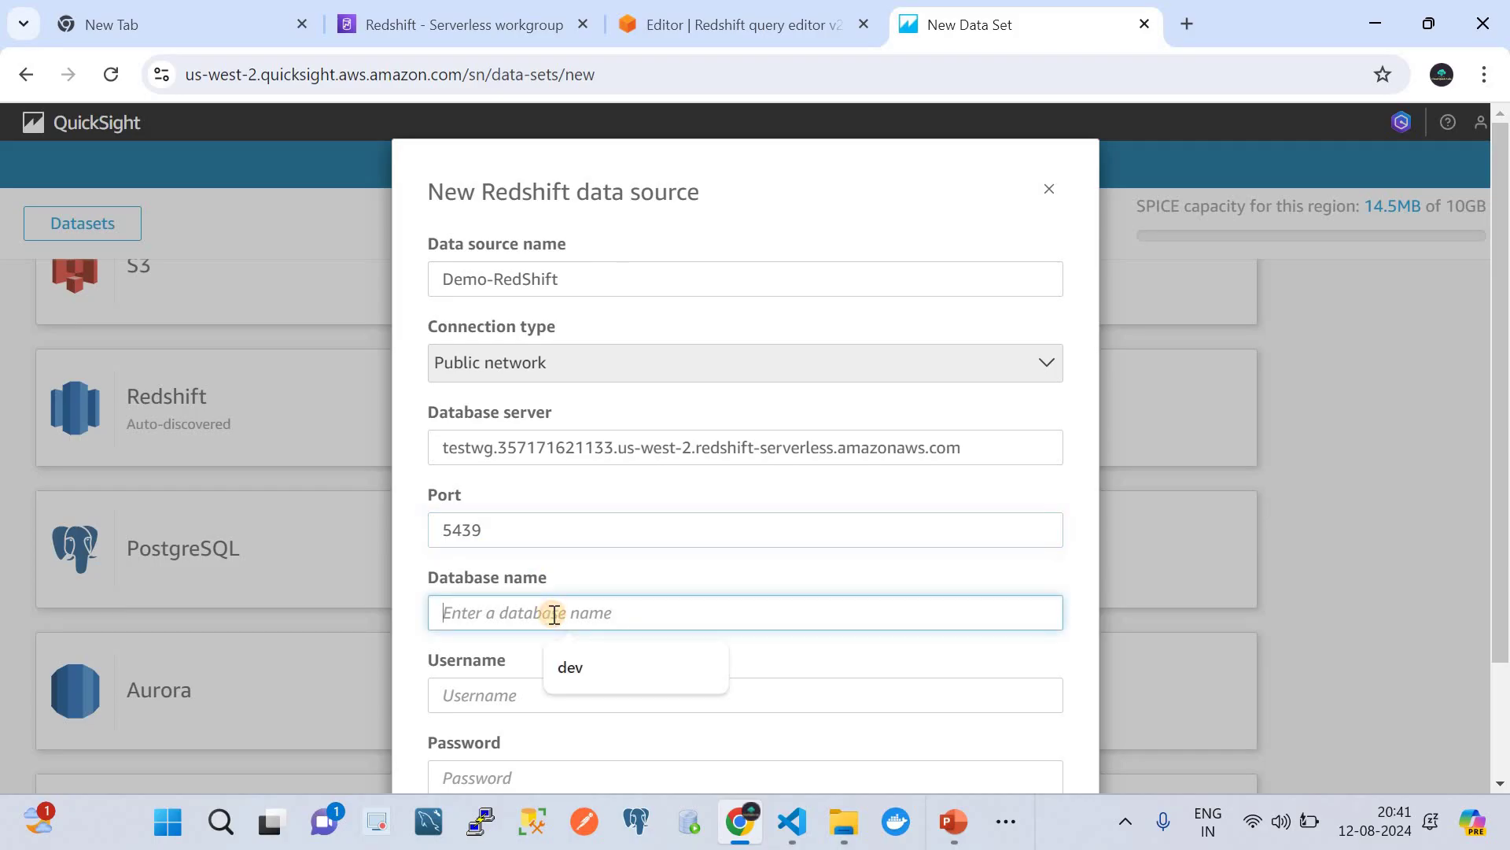
left_click(569, 668)
scroll(569, 668, "down", 2)
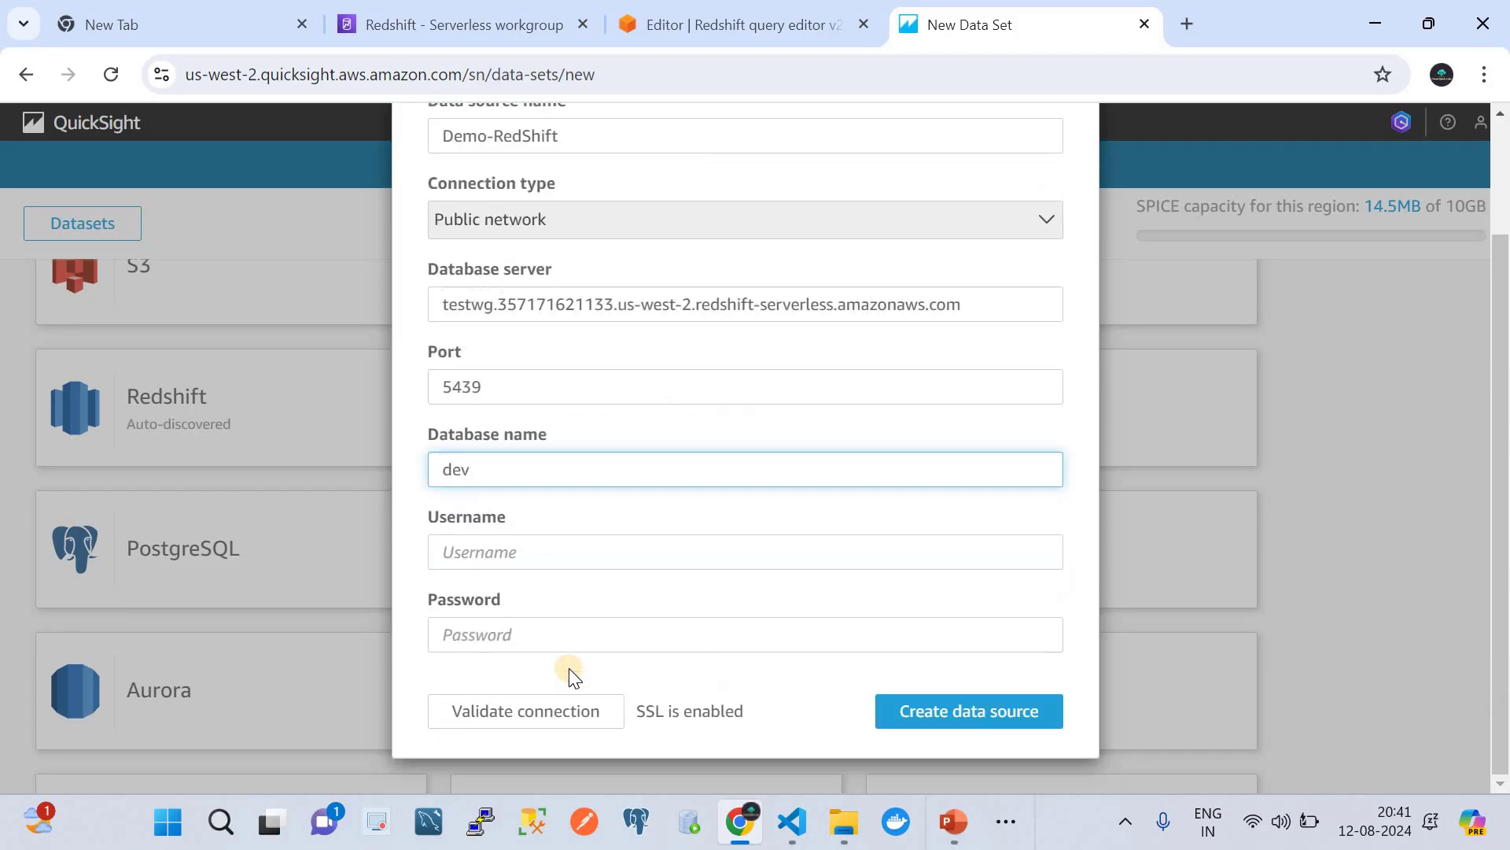
left_click(485, 551)
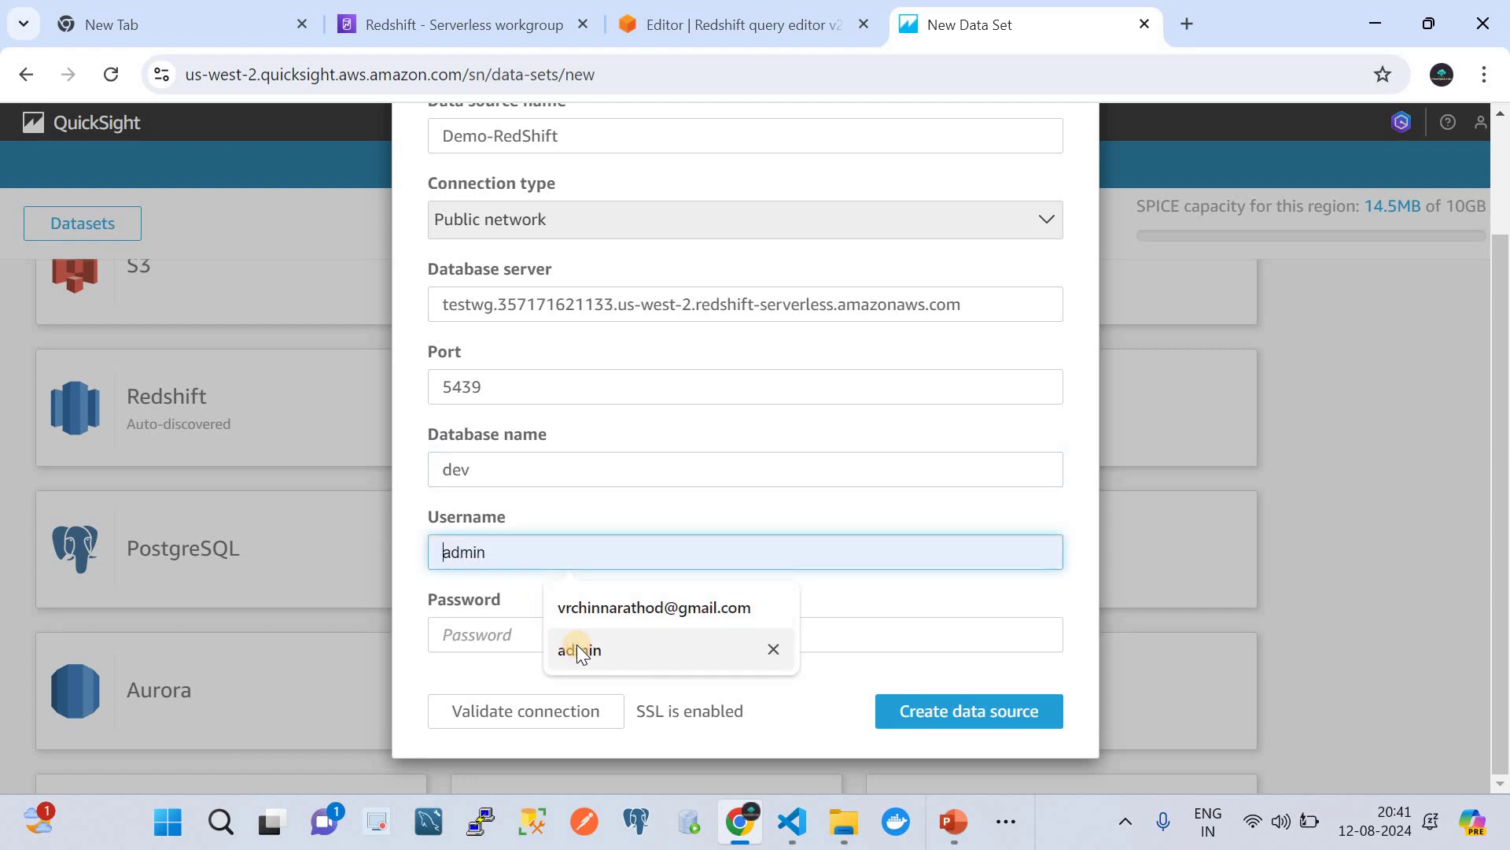
left_click(579, 652)
left_click(525, 634)
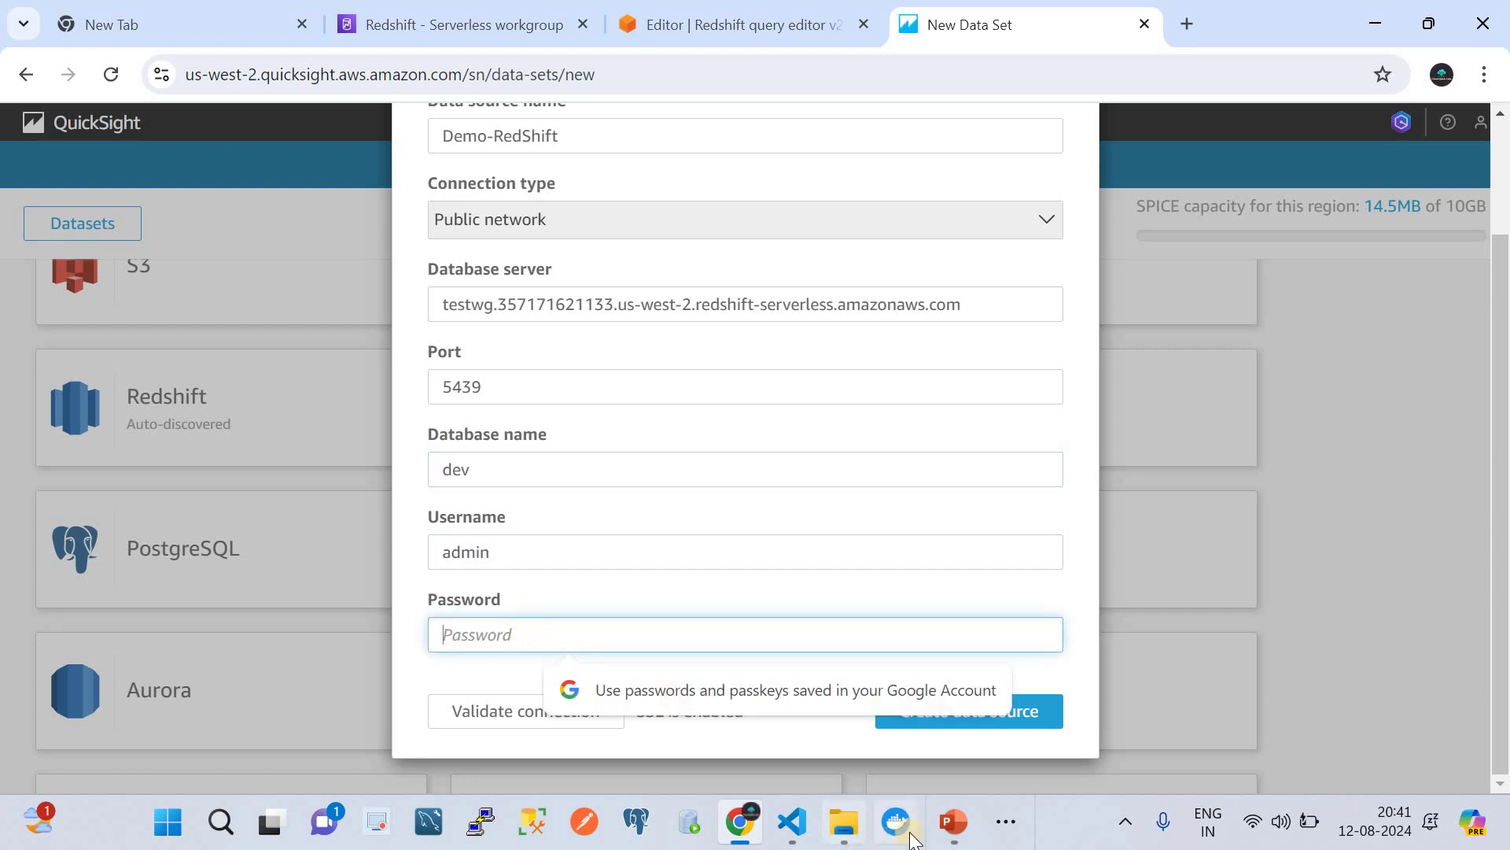
left_click(1006, 821)
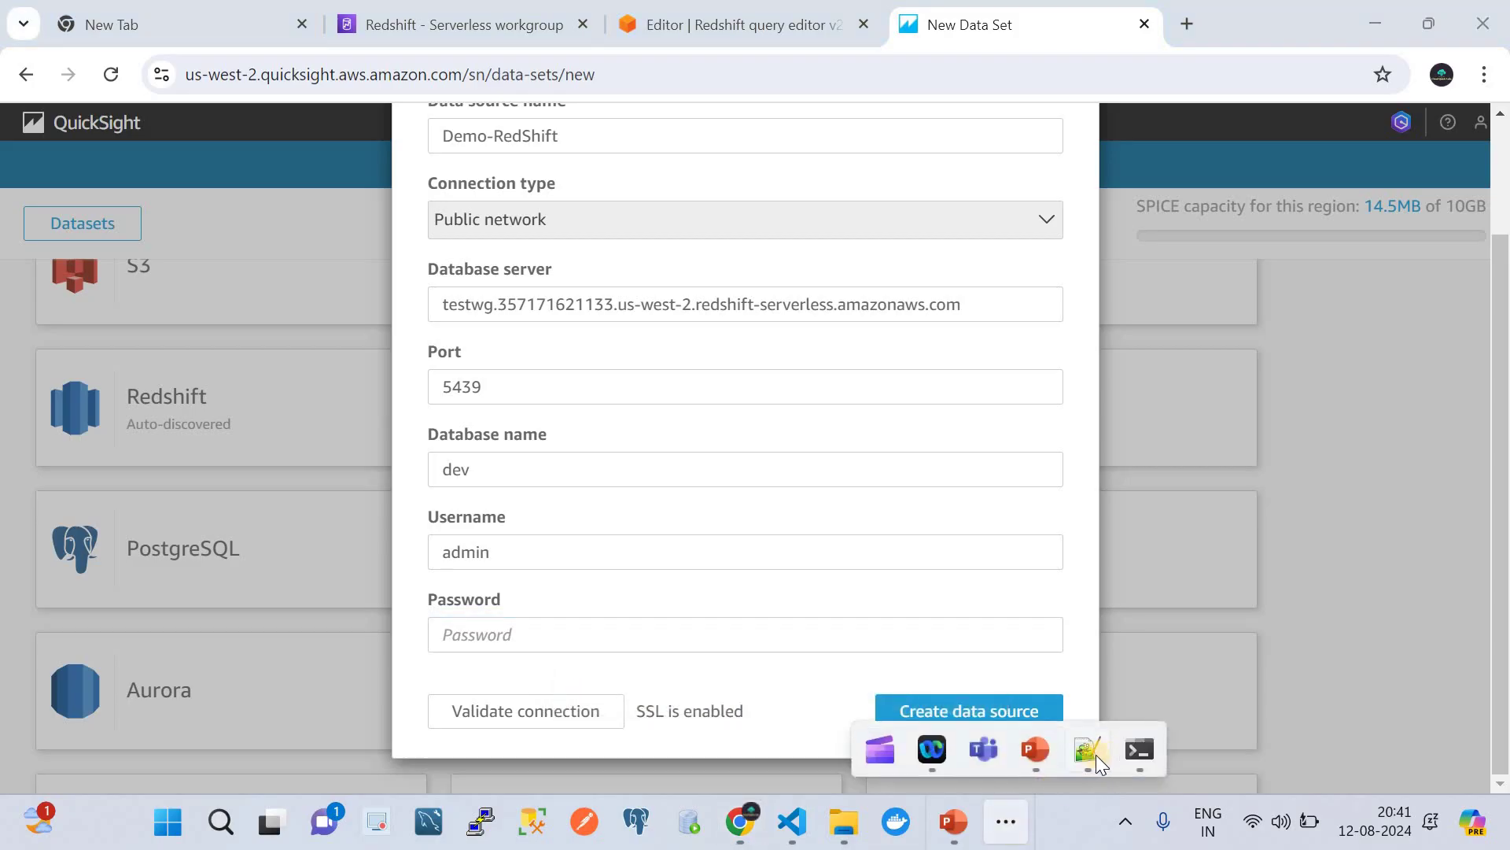
left_click(1090, 754)
- Paste the database password from the Notepad++ note and validate the Demo-RedShift connection
left_click(190, 129)
left_click_drag(189, 129, 121, 128)
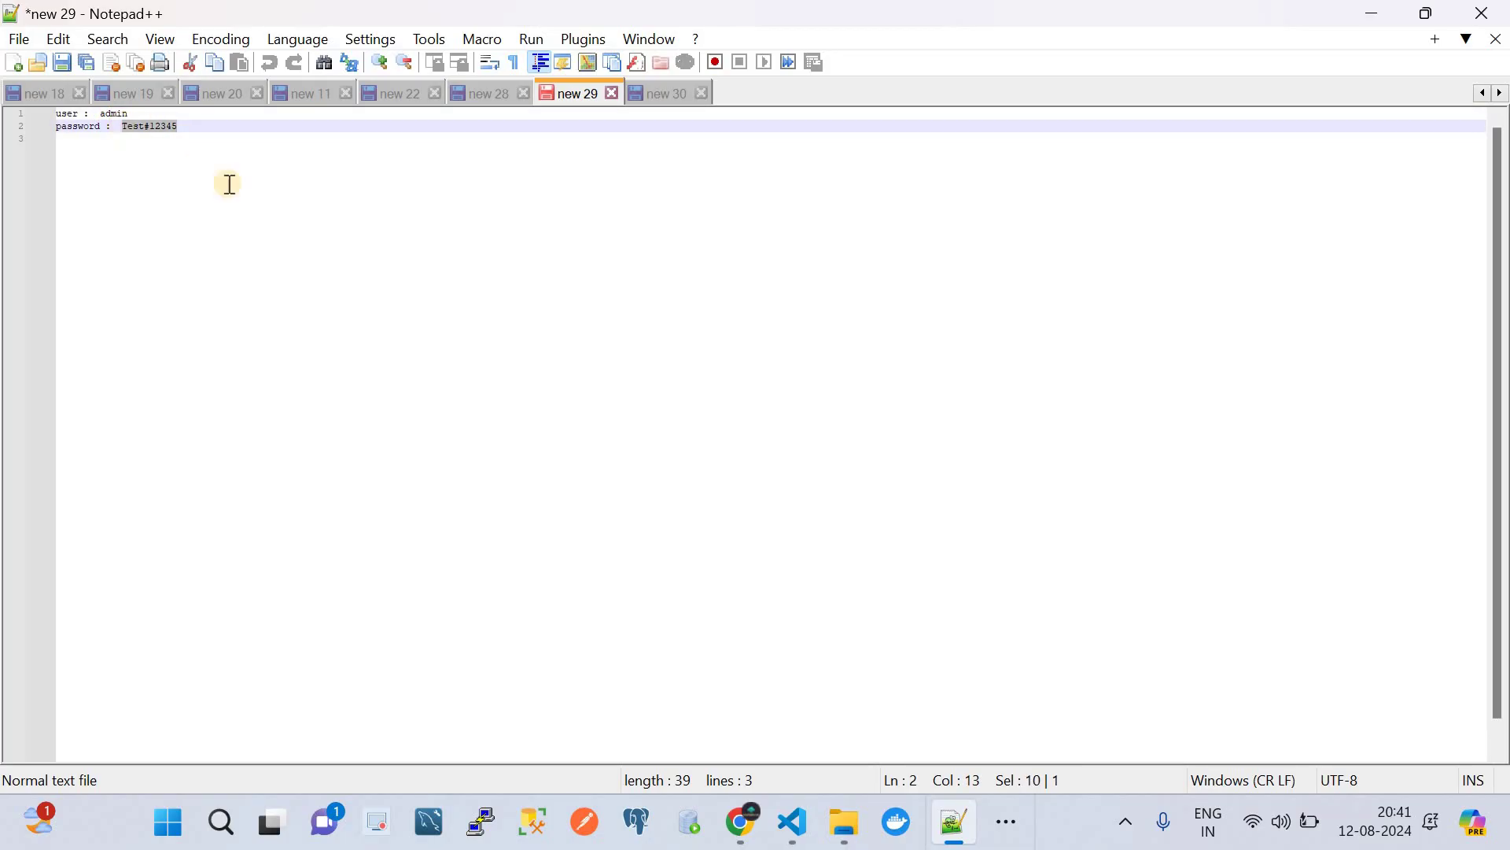
left_click(740, 823)
left_click(547, 630)
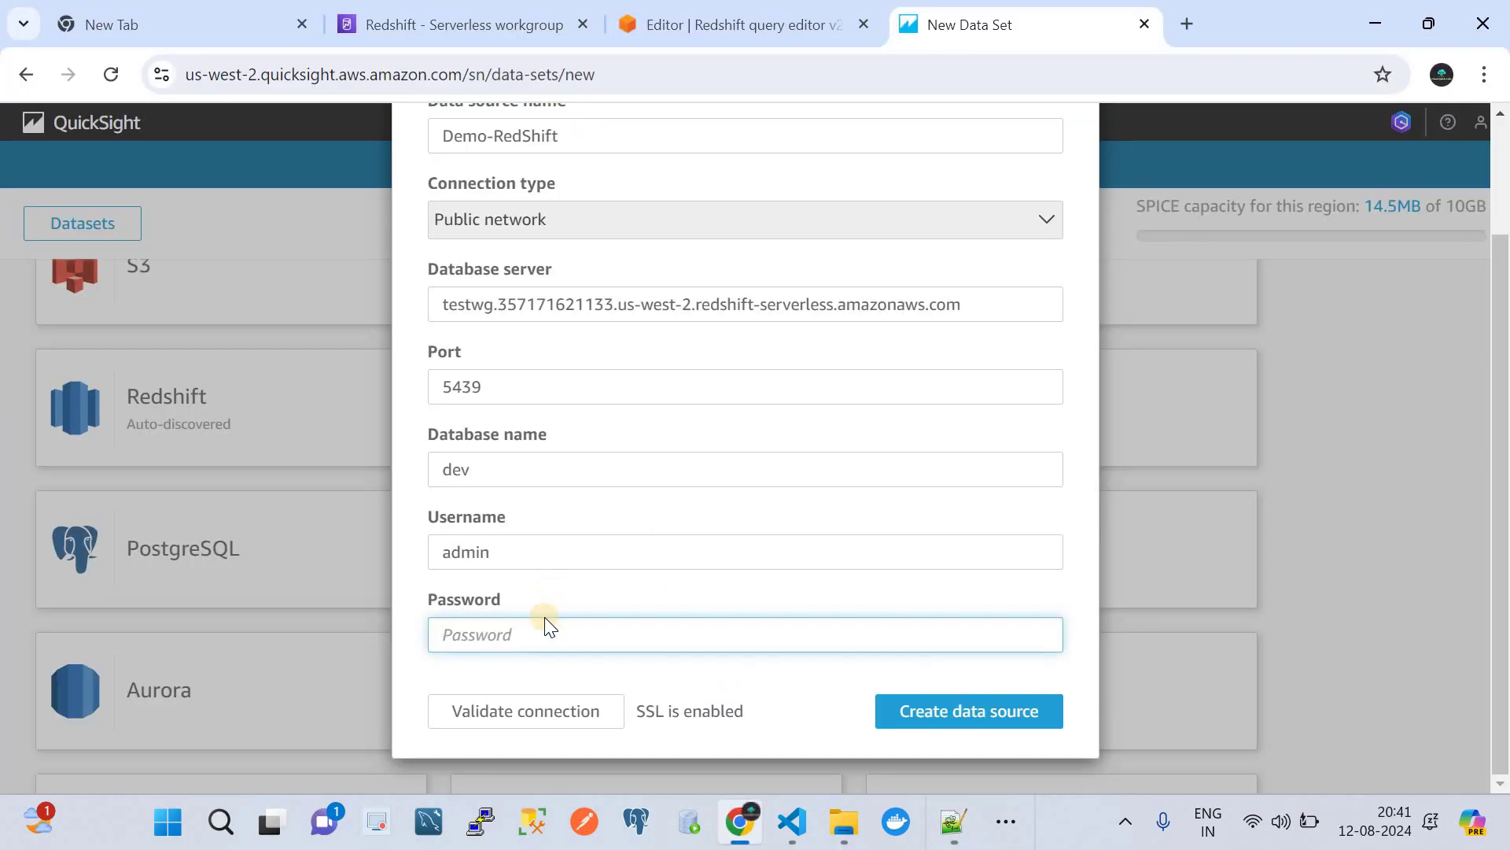
key("ctrl+v")
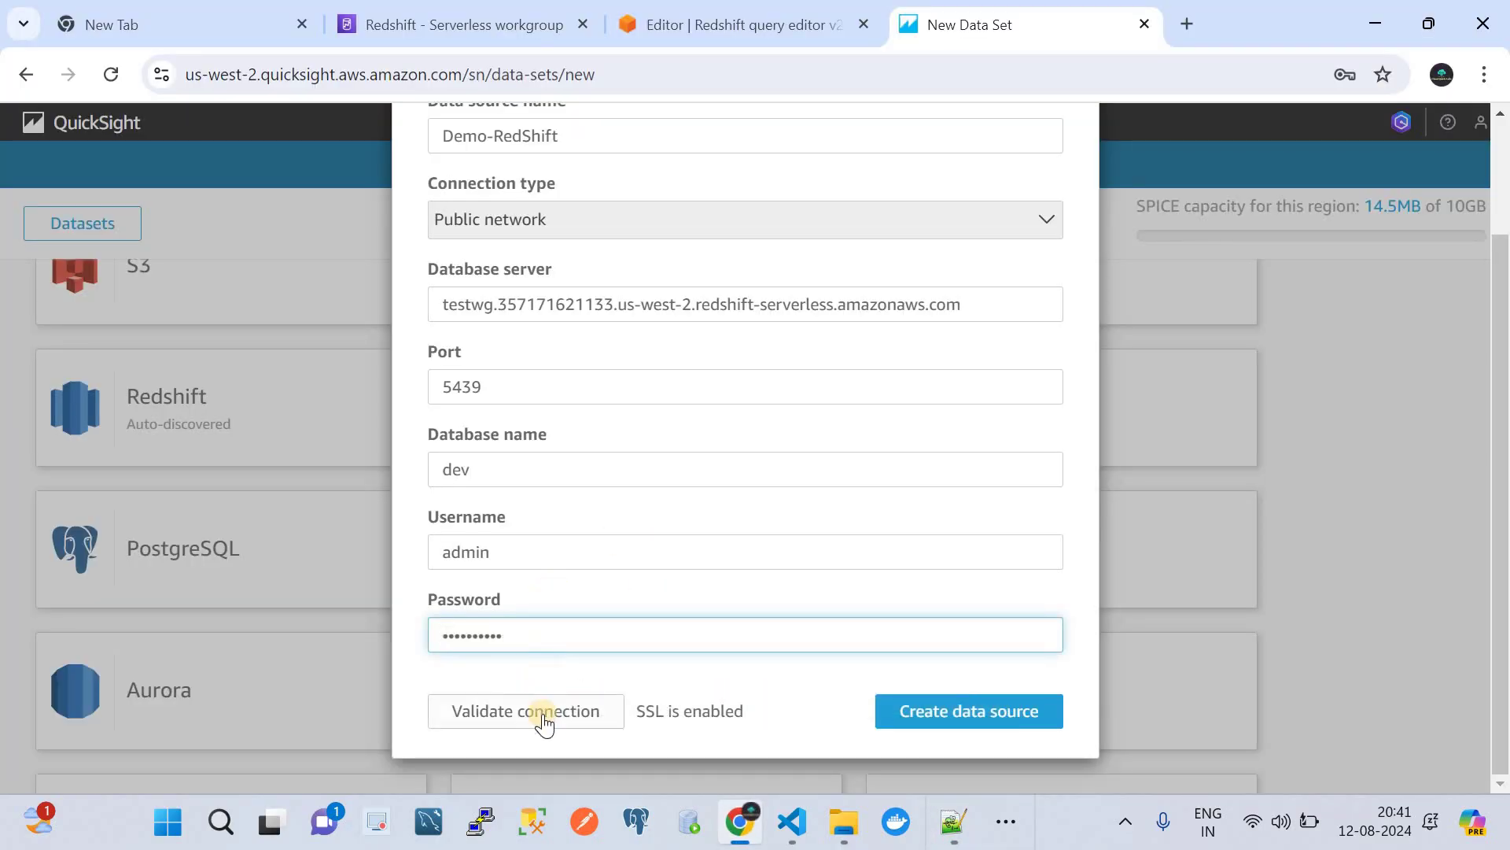
left_click(545, 712)
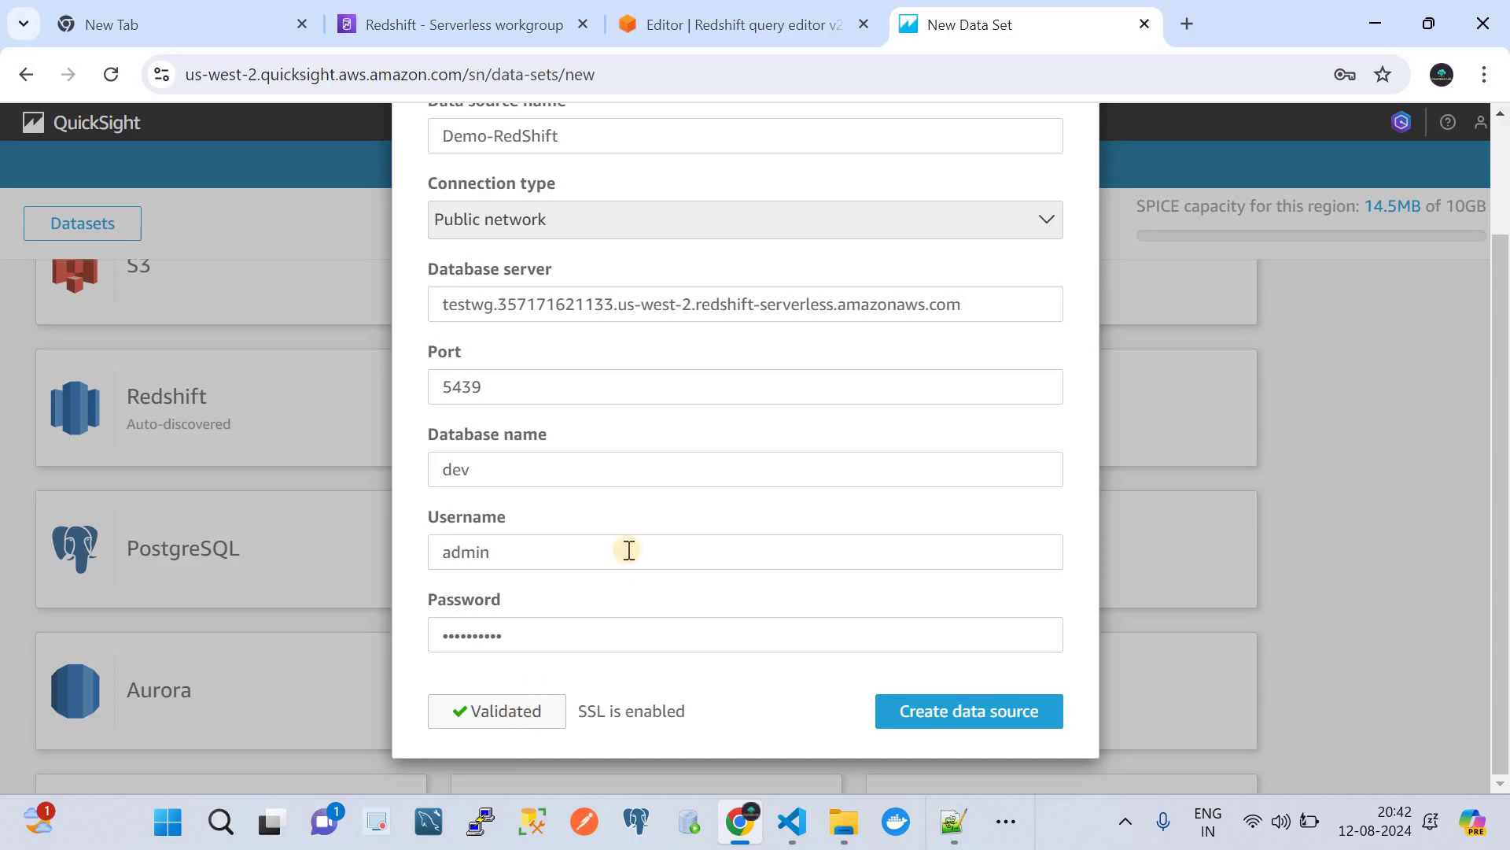
scroll(627, 545, "up", 2)
scroll(630, 549, "down", 2)
- Create the Demo-RedShift data source and pick its public schema's demo table for the dataset
left_click(921, 719)
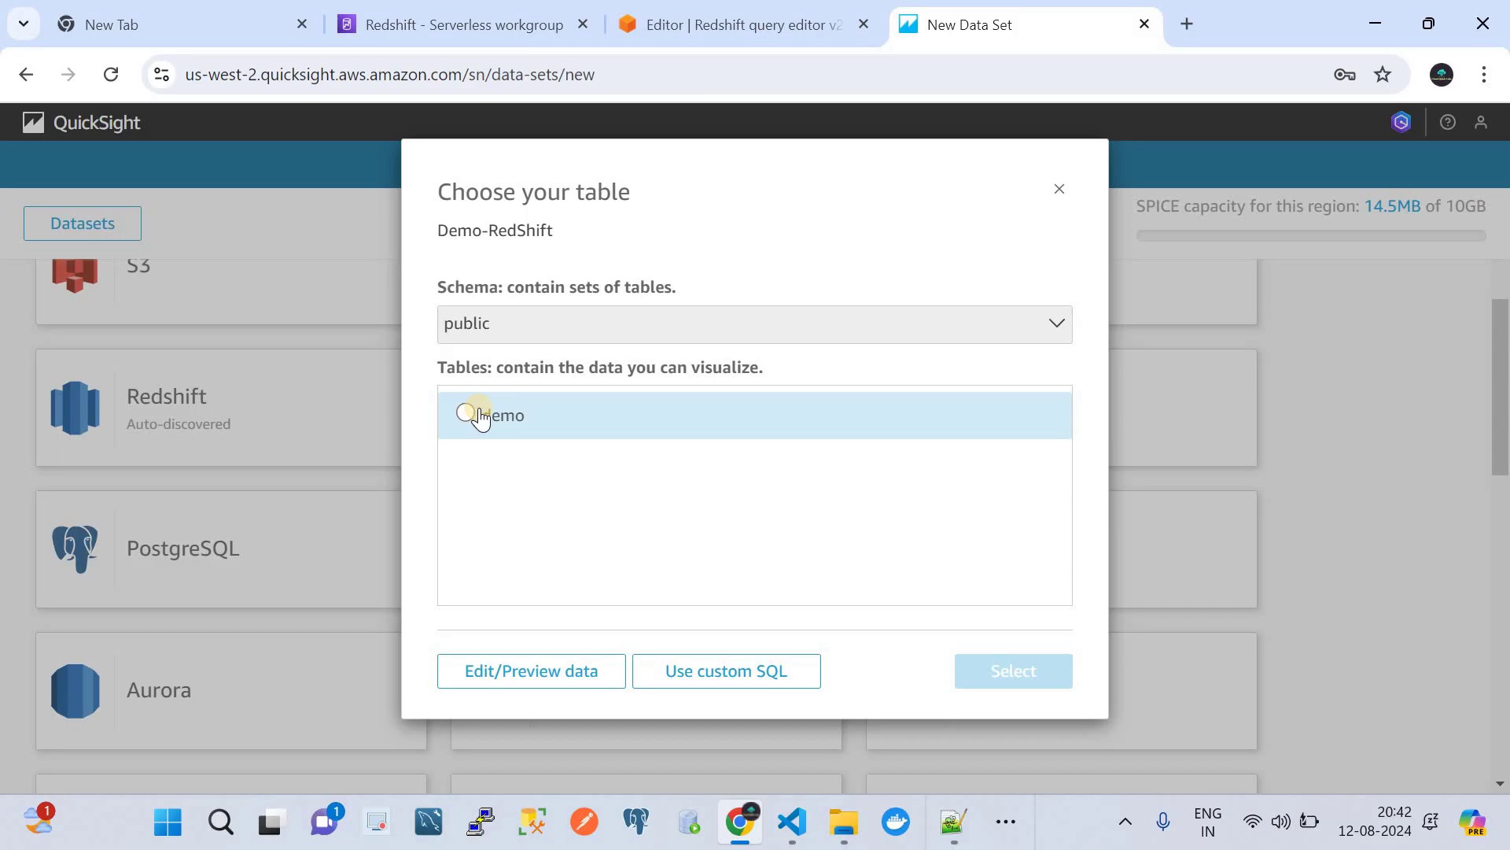
left_click(467, 413)
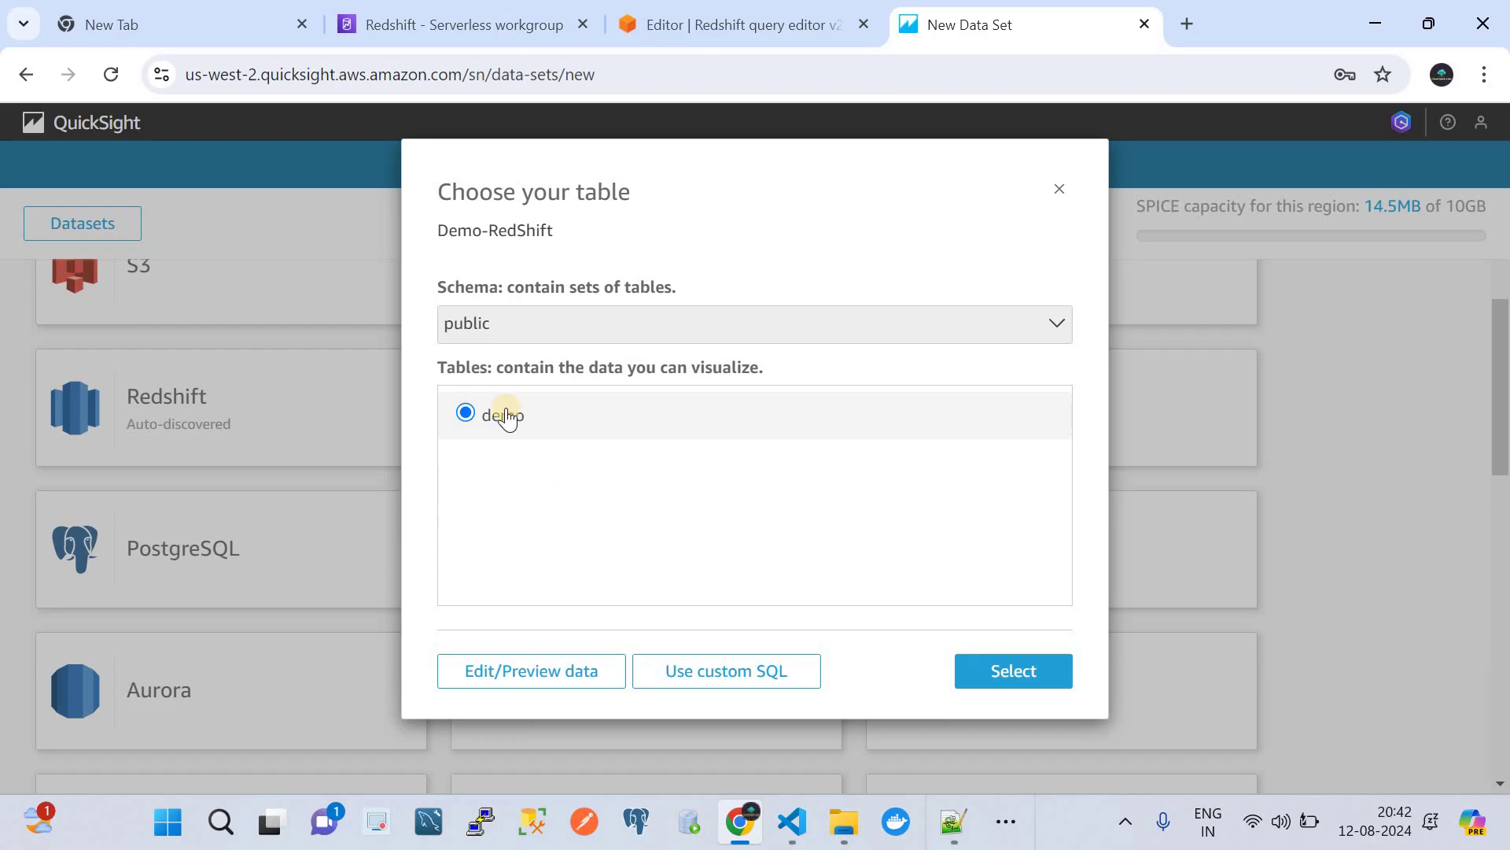
left_click(1021, 670)
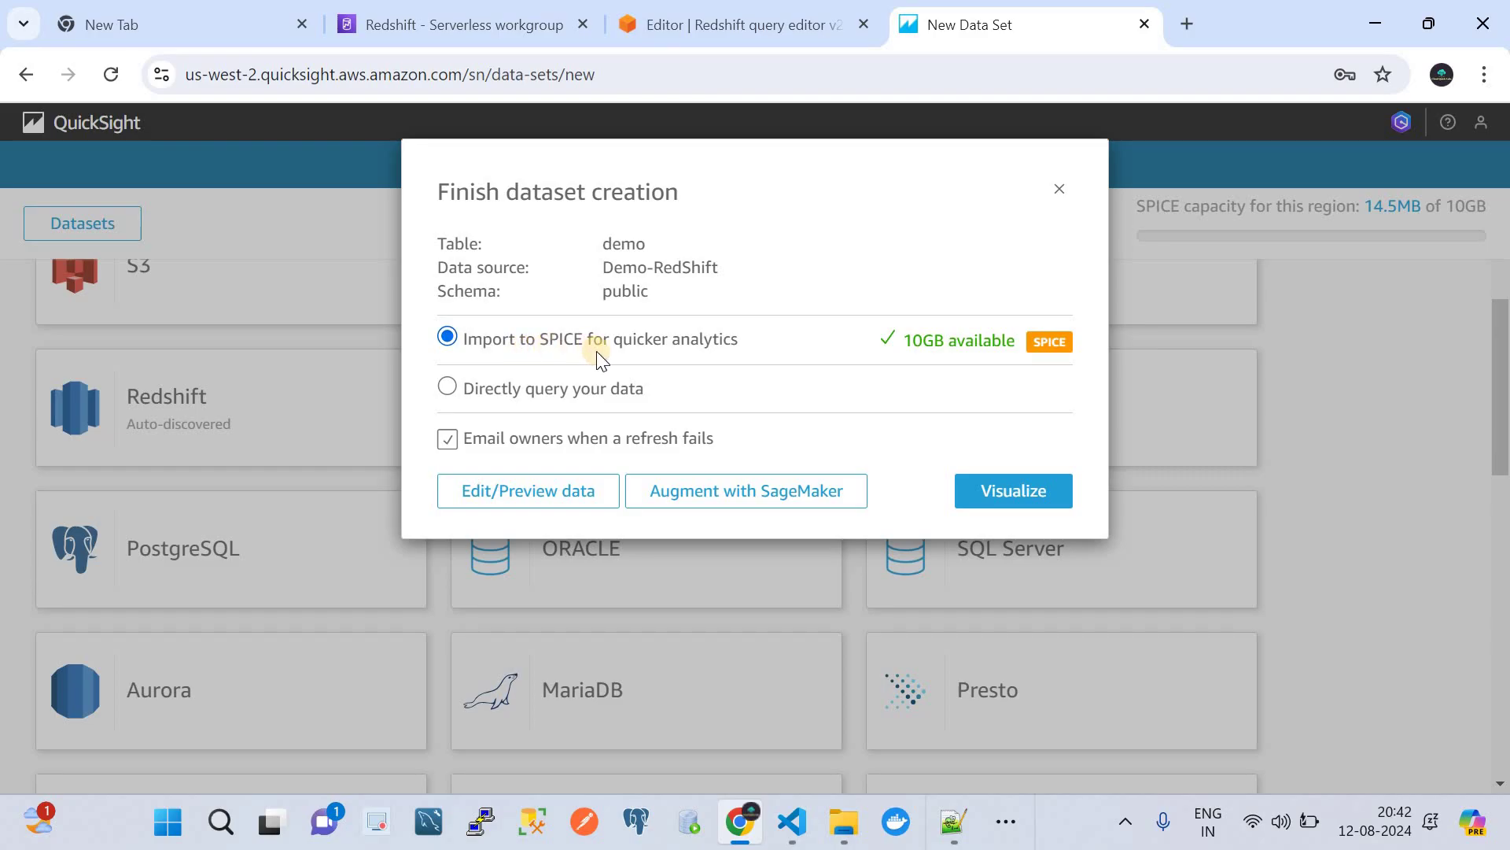
- Start an analysis from the demo dataset with a tiled interactive Sheet 1
left_click(999, 492)
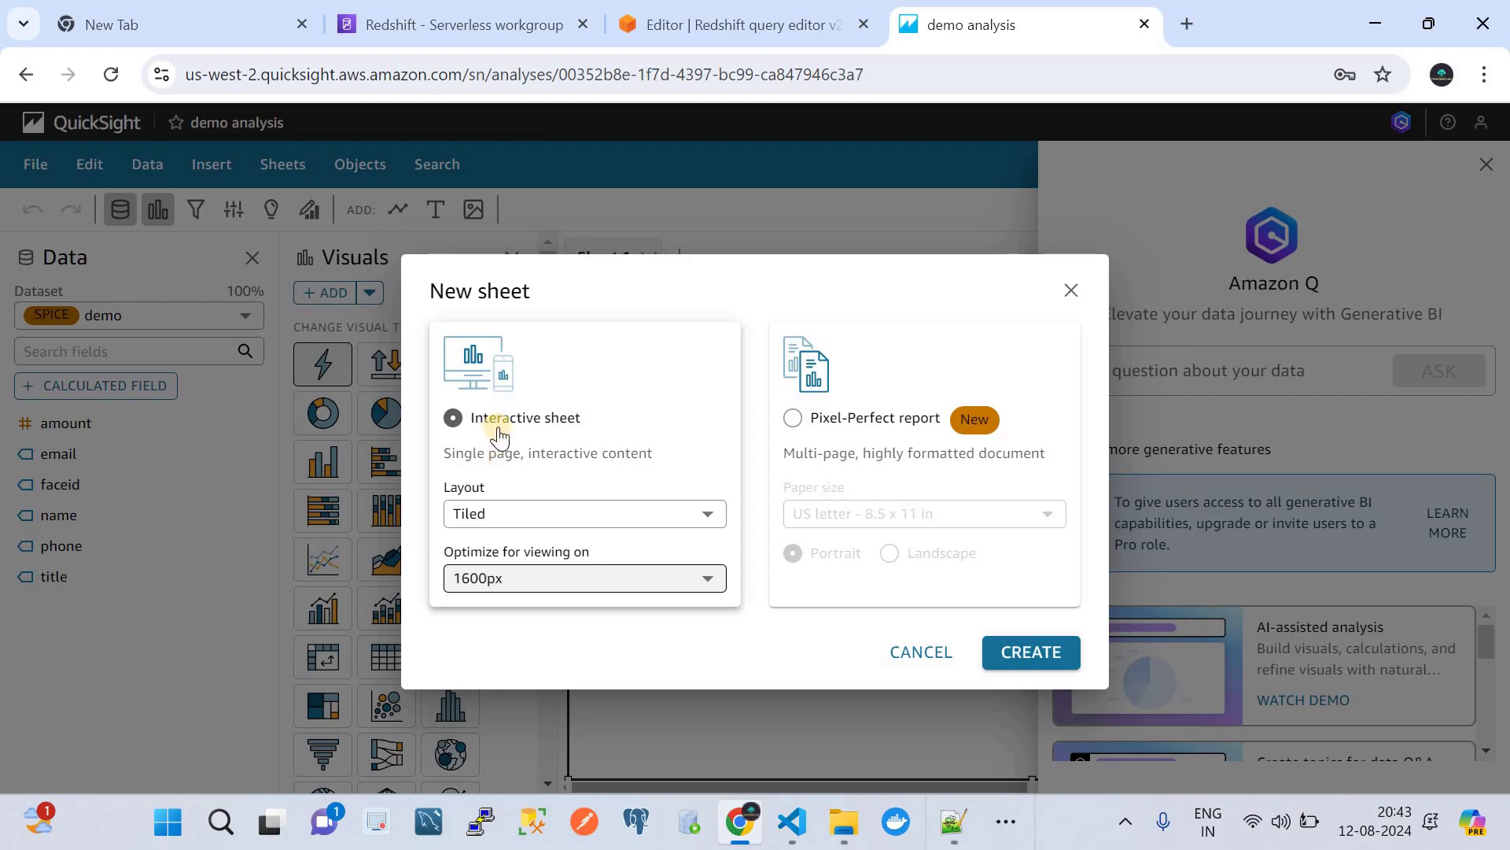
left_click(492, 520)
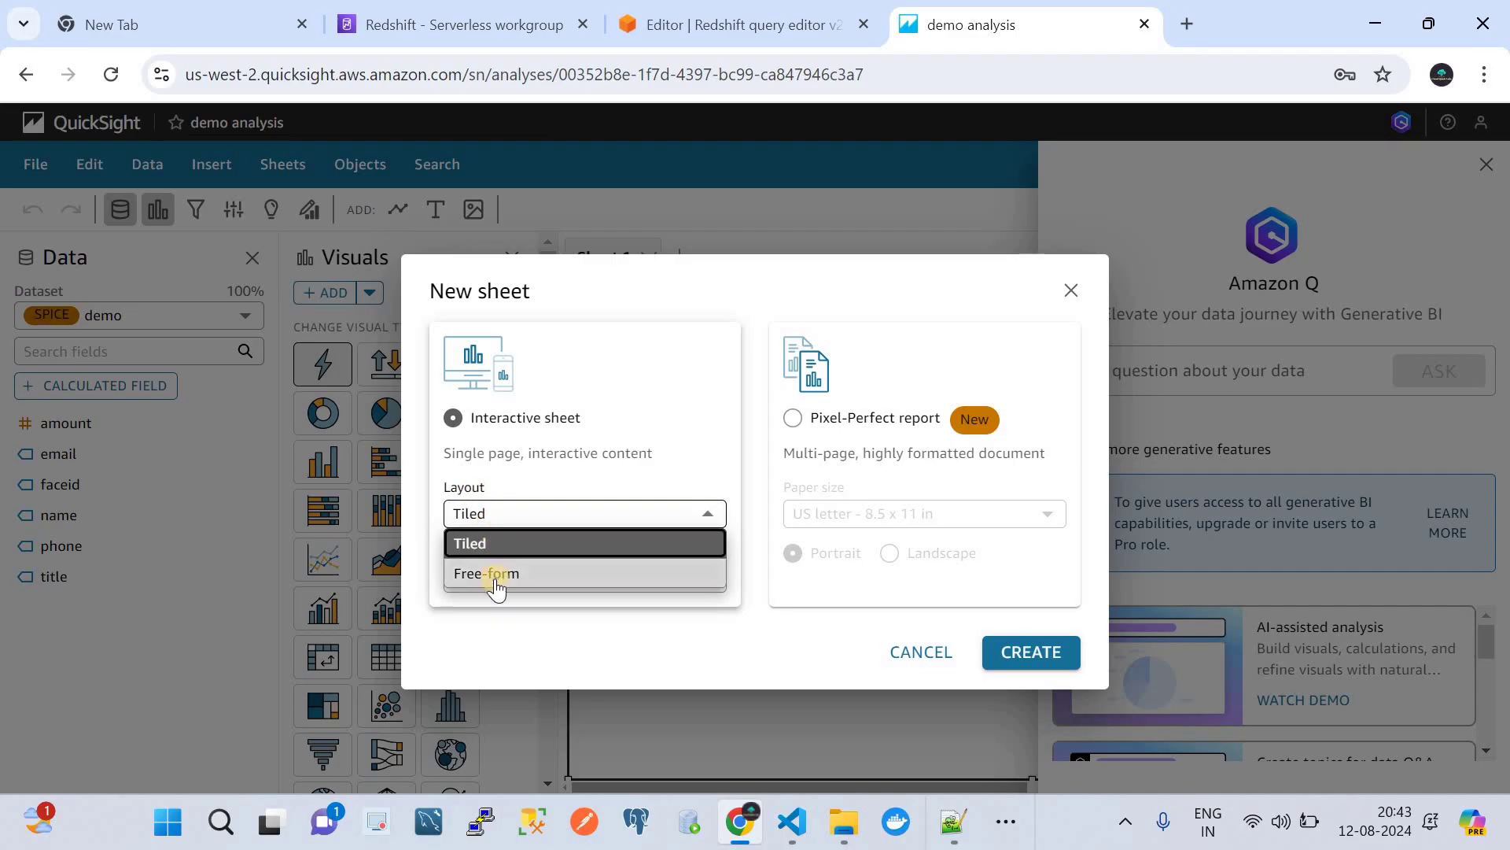
left_click(494, 543)
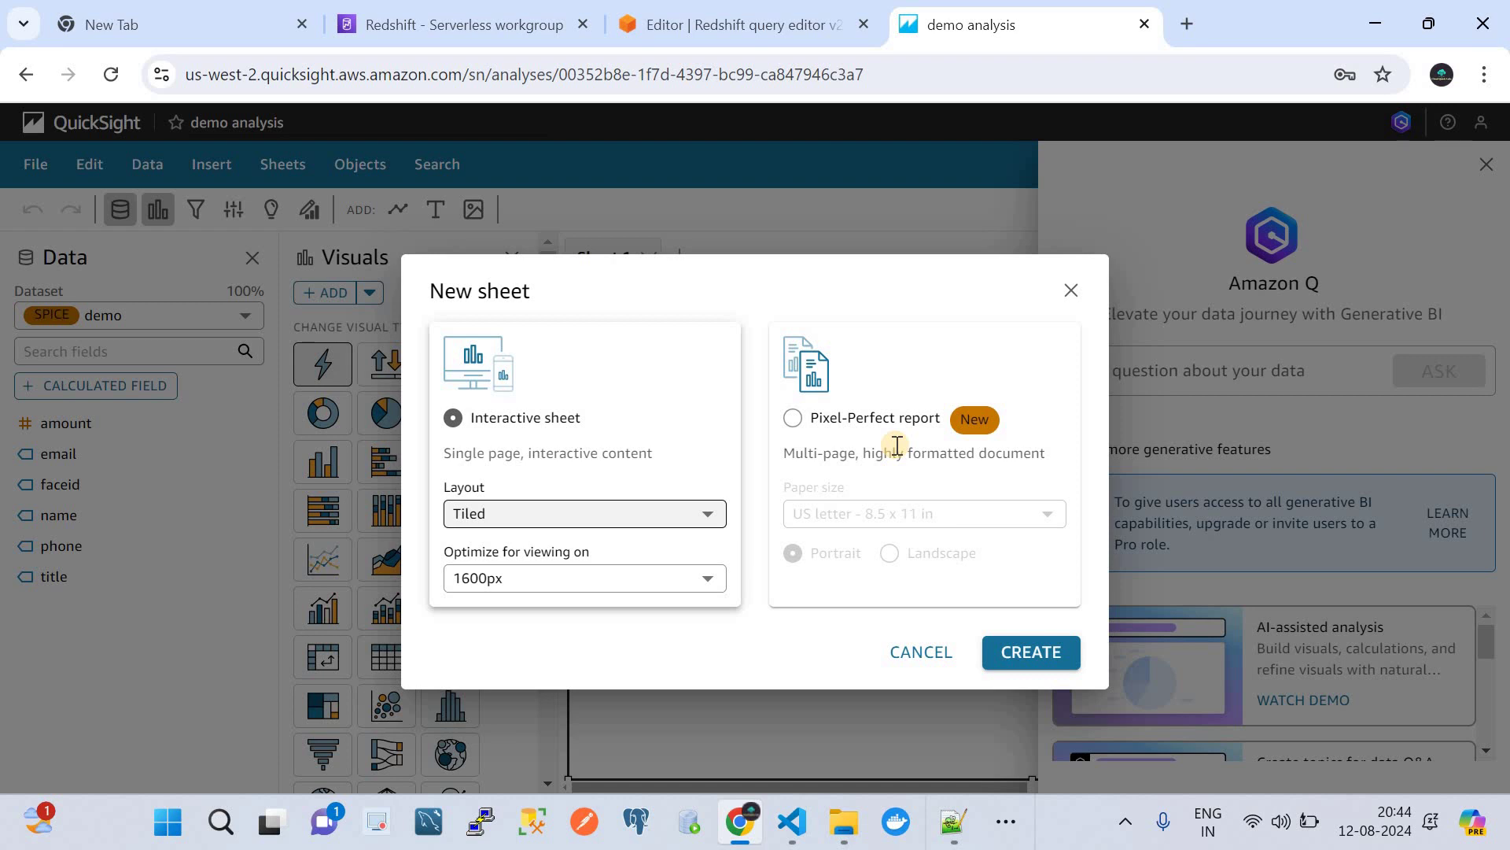
left_click(1014, 650)
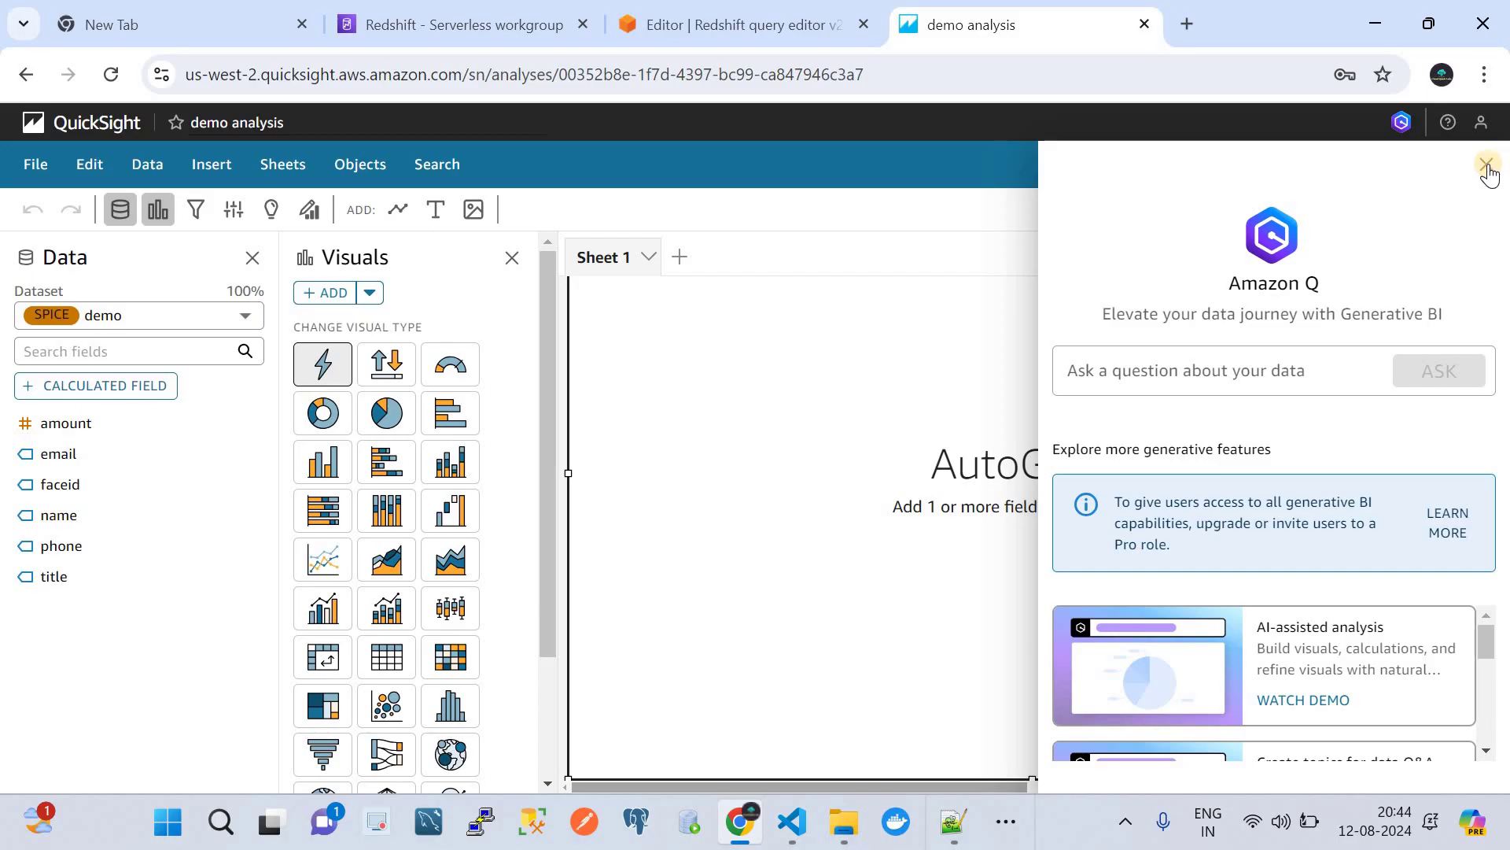
- Close the Amazon Q panel, keep 'demo' as the analysis dataset, and browse the visual types
left_click(1488, 167)
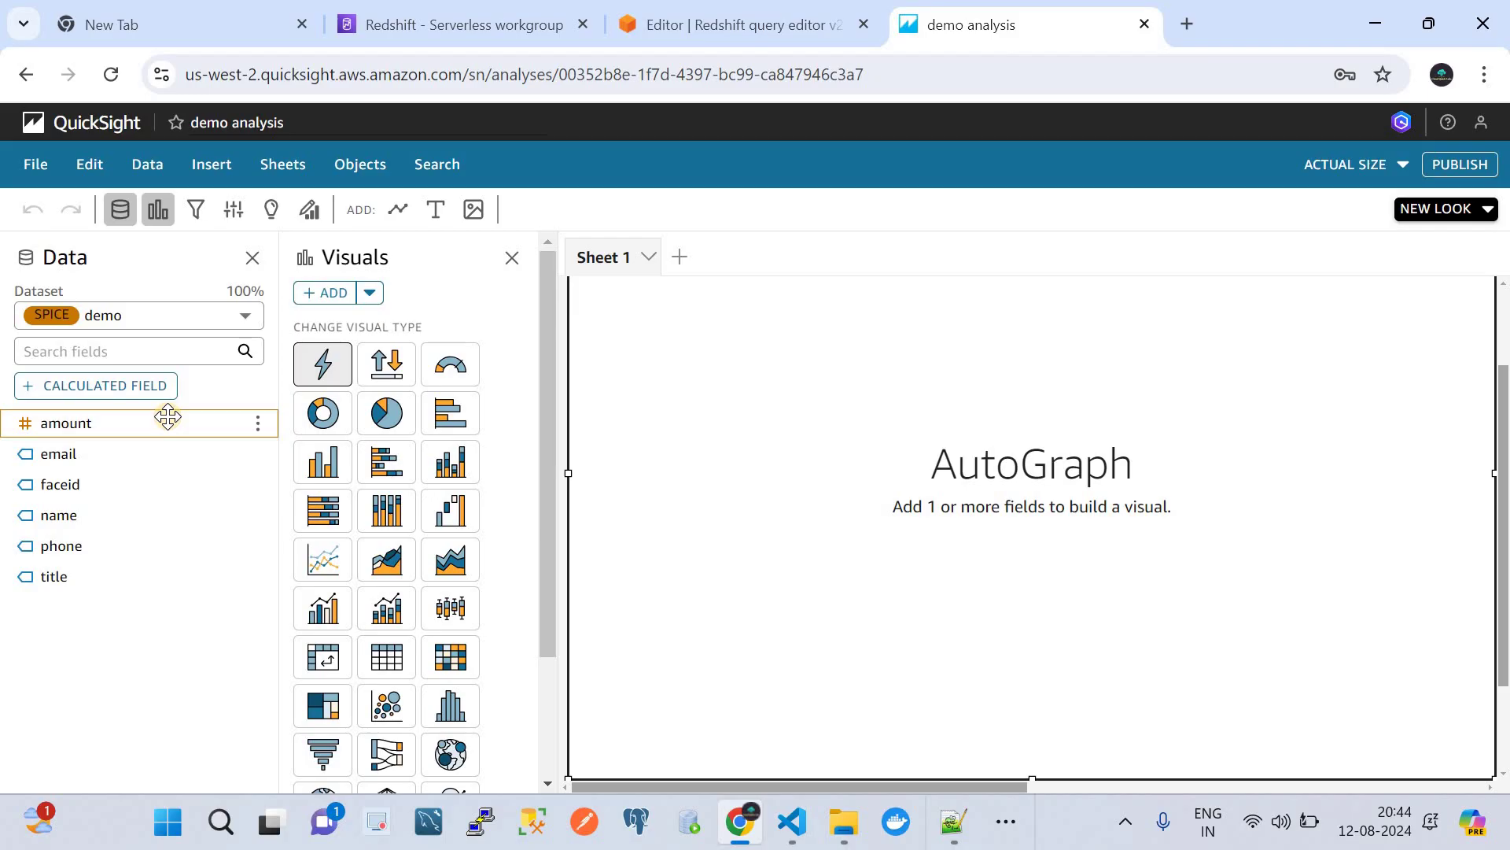
left_click(177, 314)
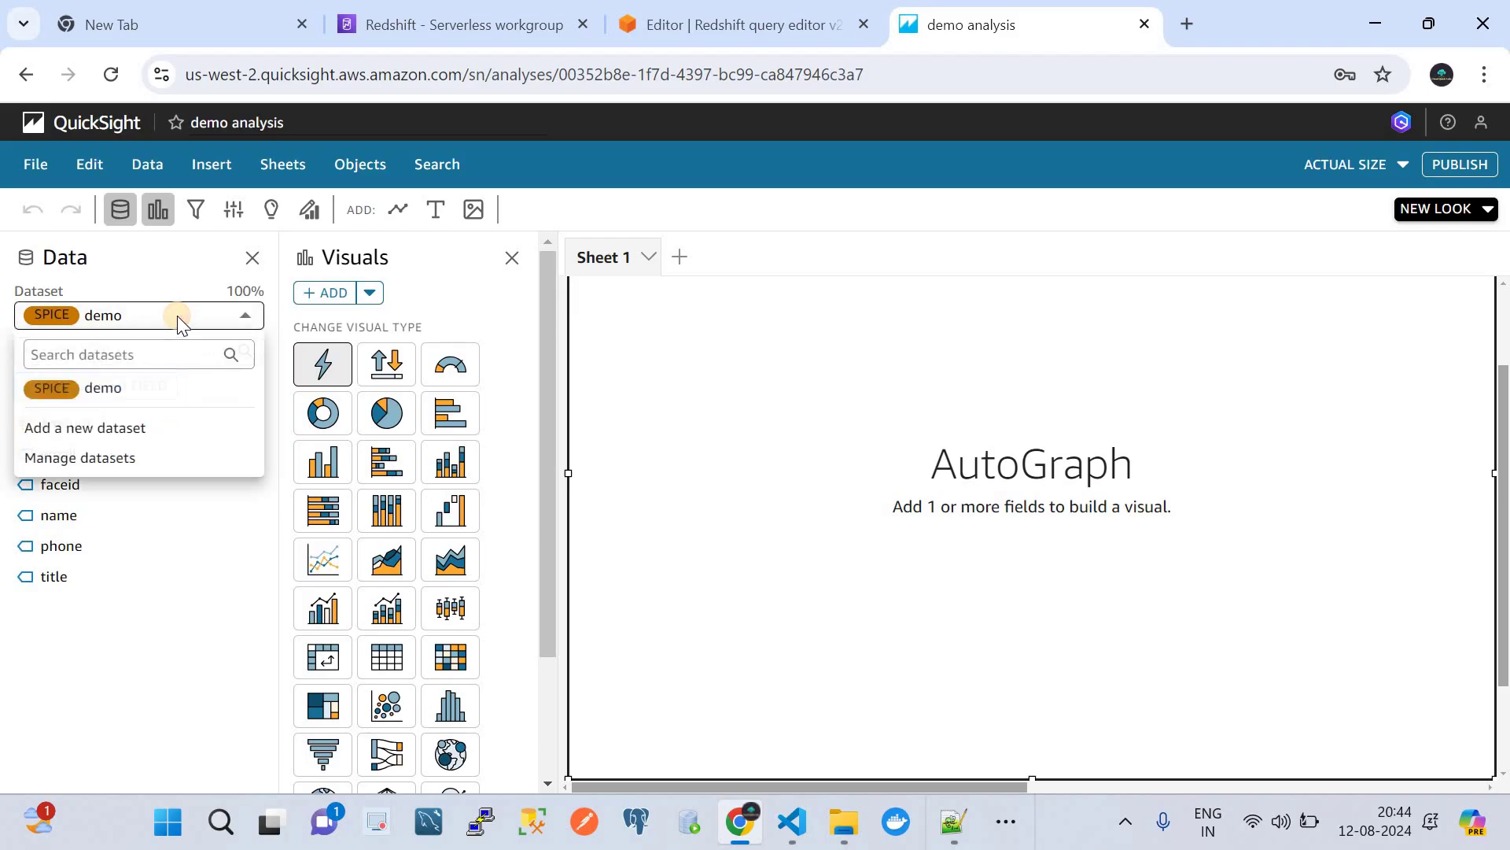
left_click(130, 390)
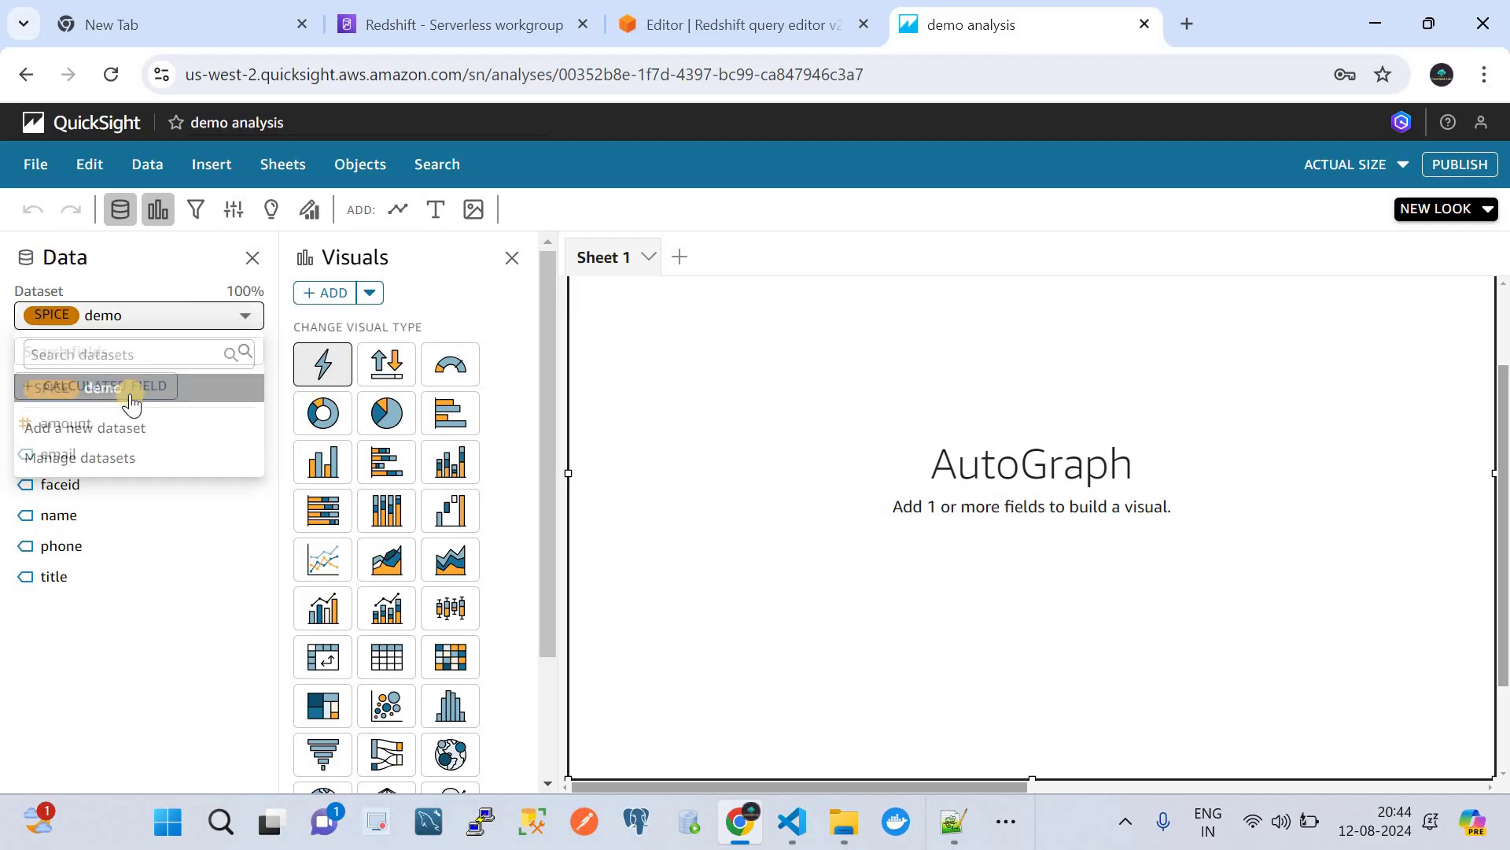
left_click(145, 319)
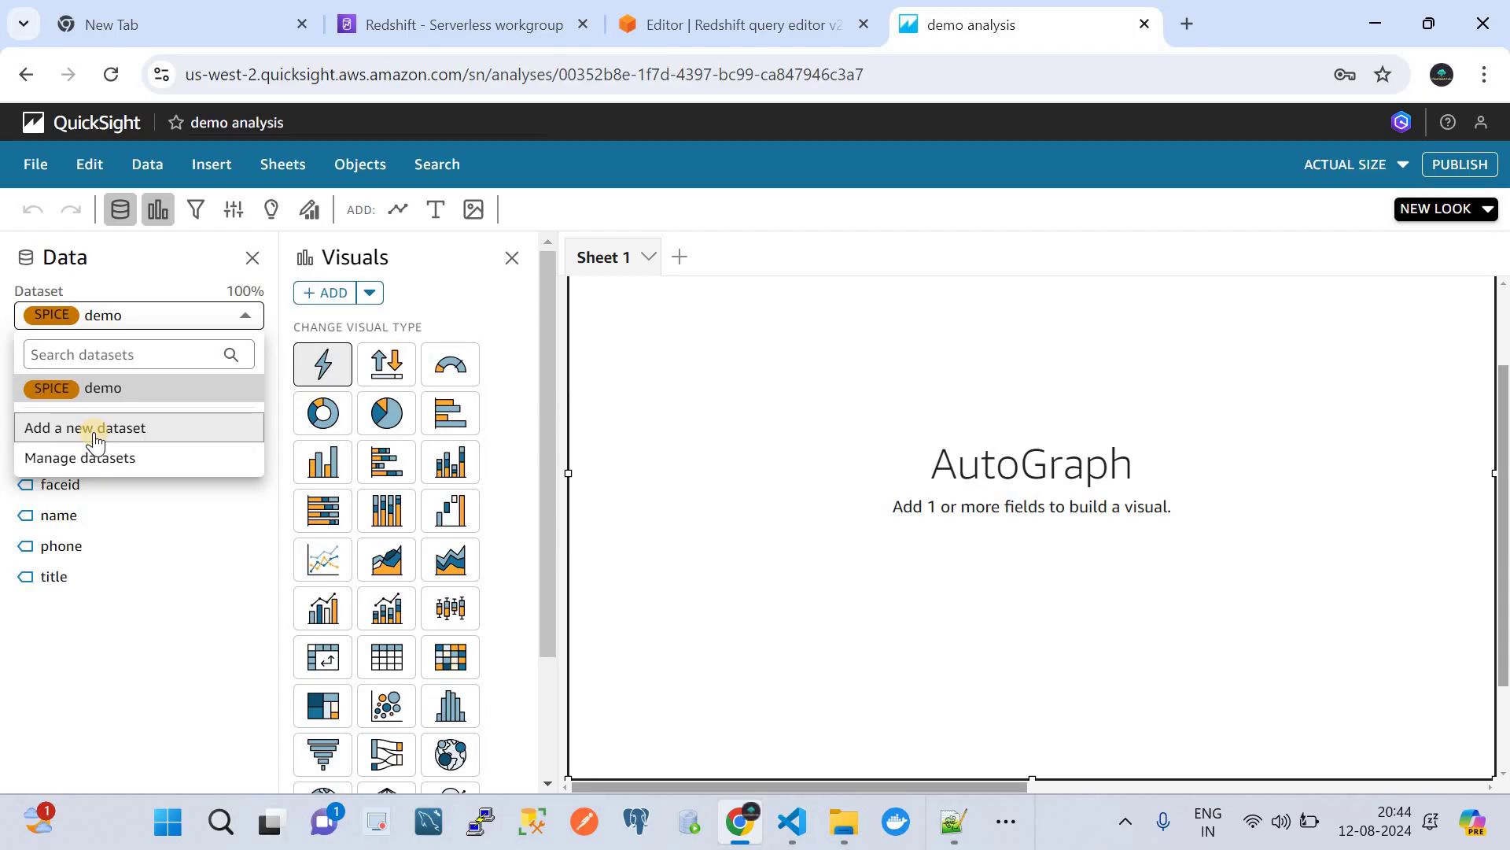
left_click(104, 389)
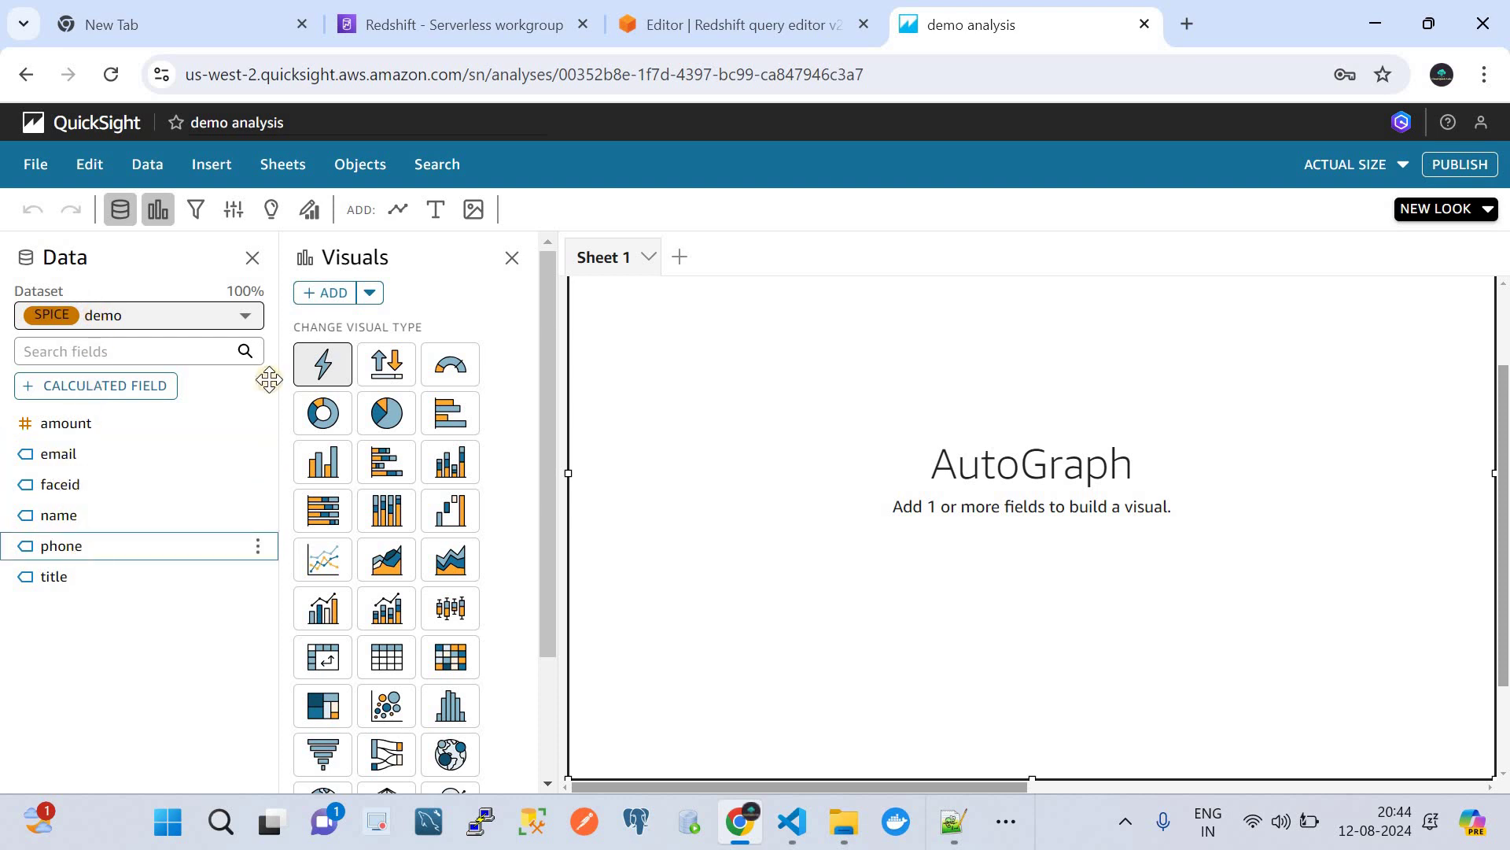
scroll(402, 525, "down", 2)
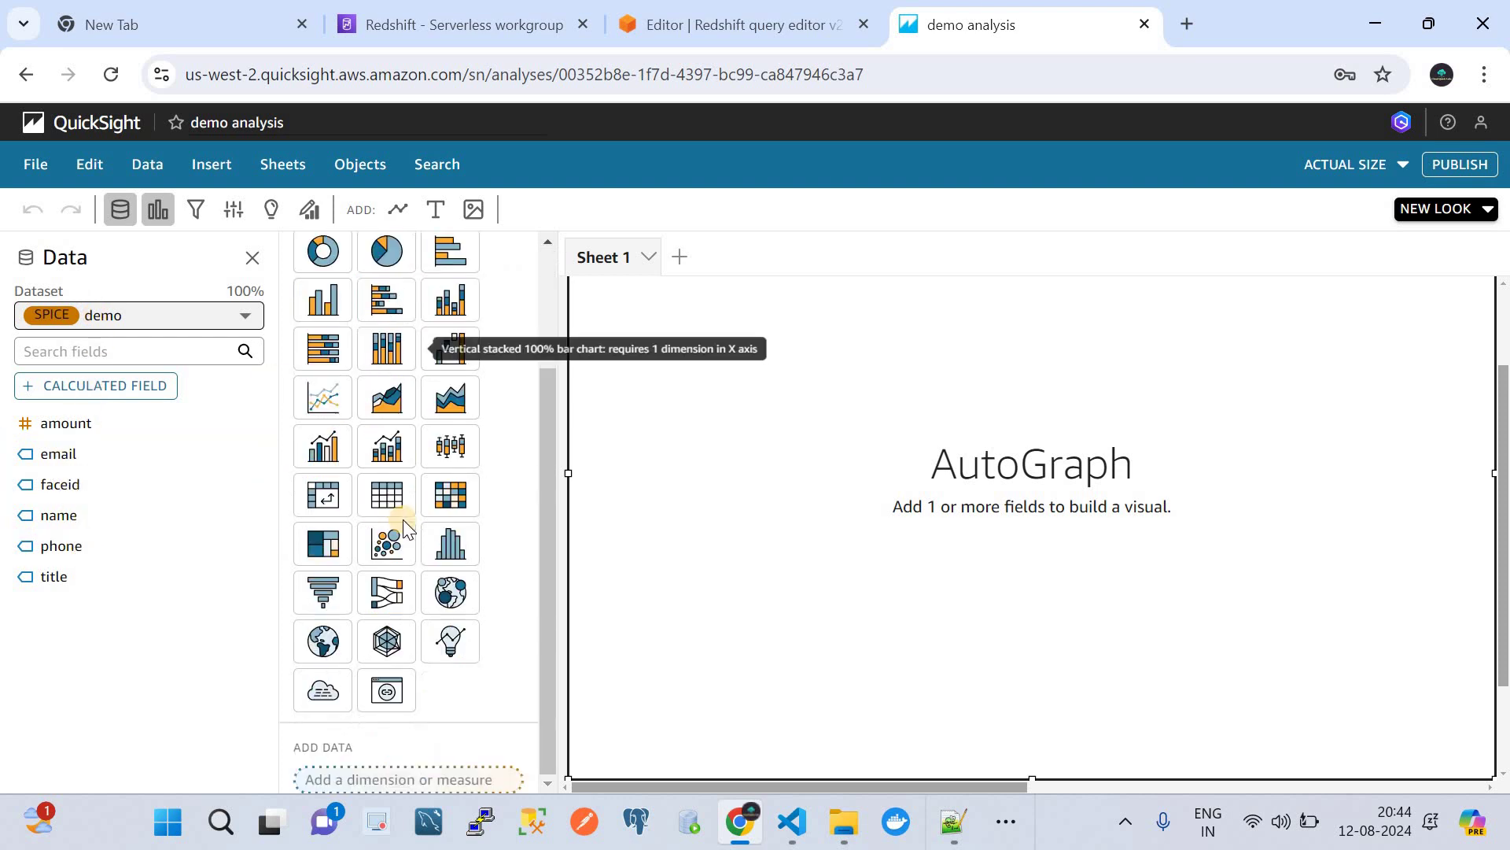
scroll(402, 525, "up", 2)
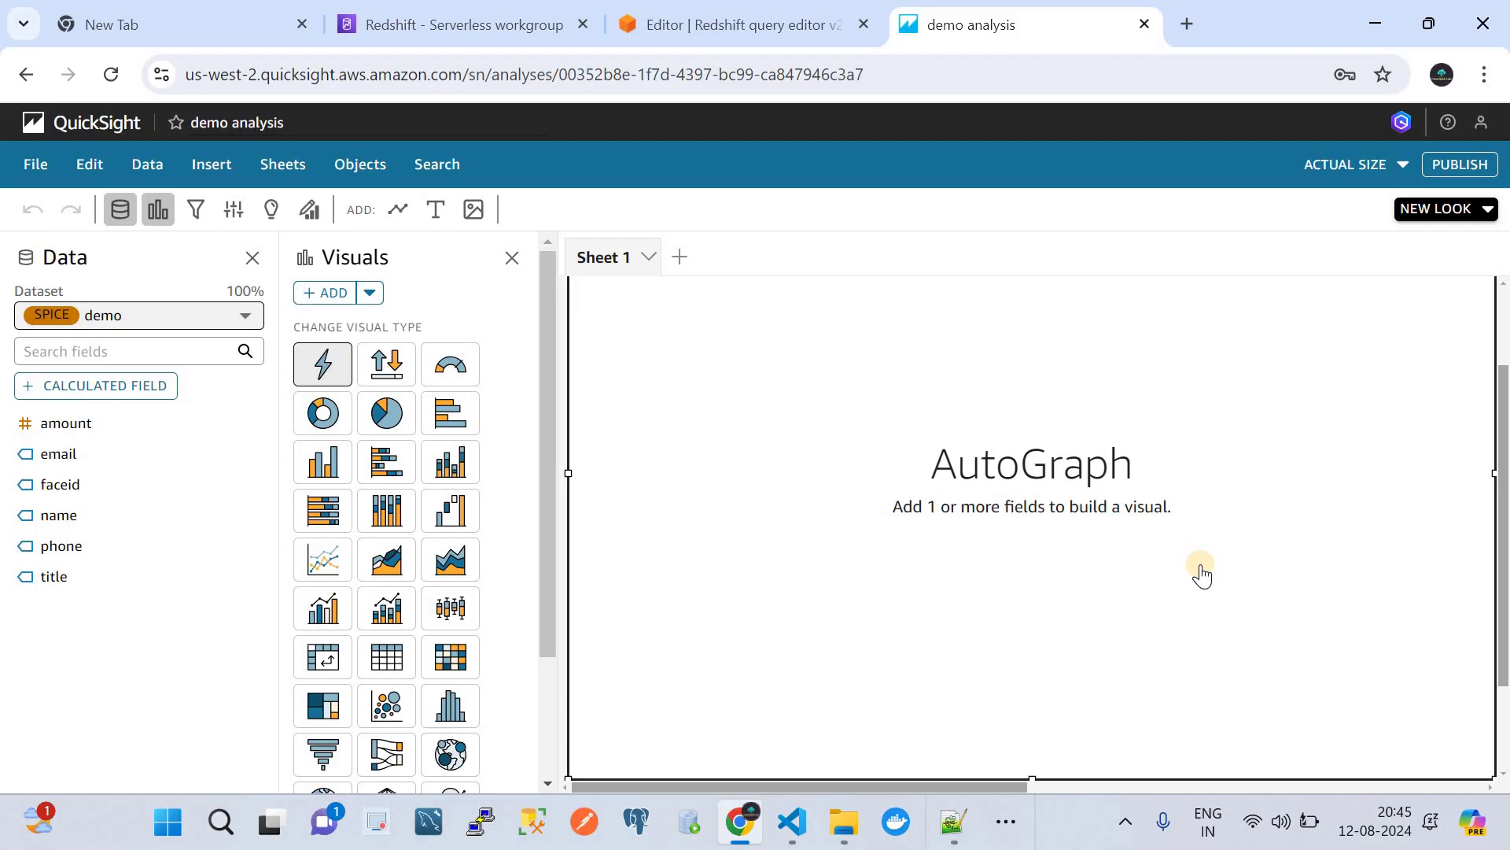
- Change the empty visual to a pie chart, keeping pie after reopening the visual-type picker
left_click(403, 428)
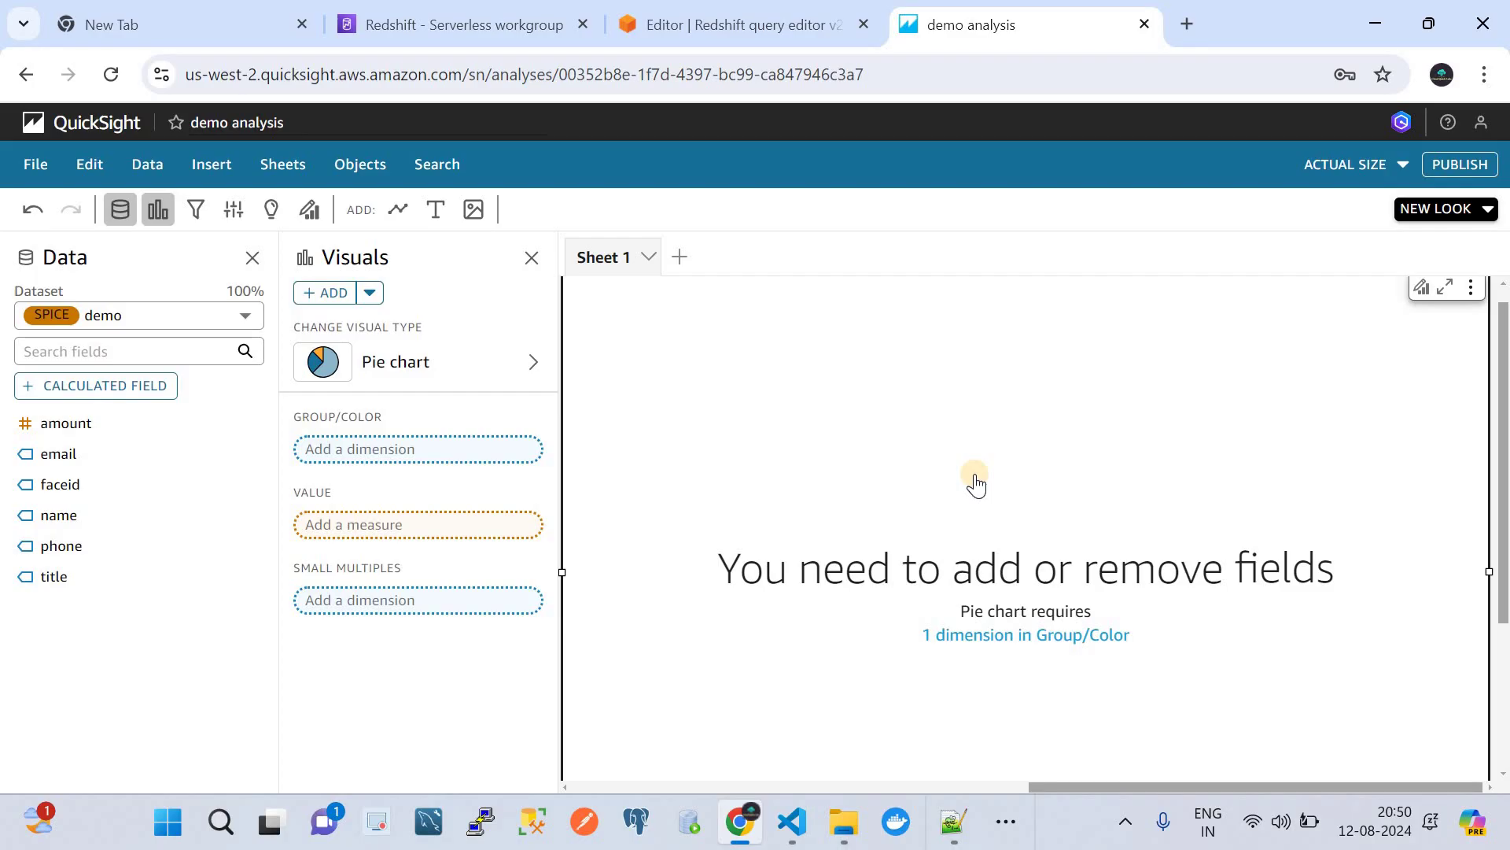
left_click(474, 366)
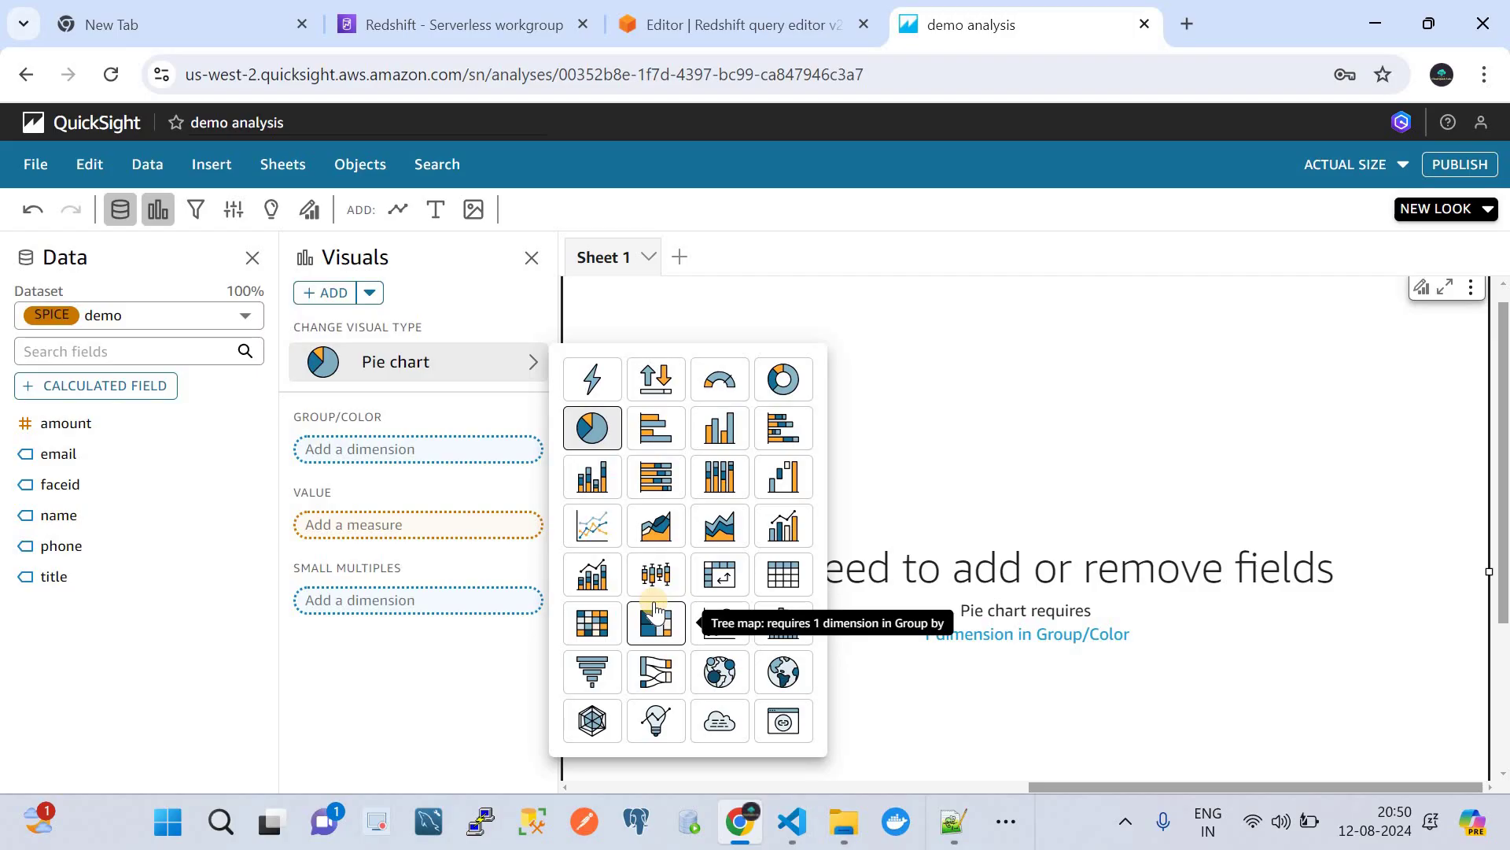
left_click(594, 438)
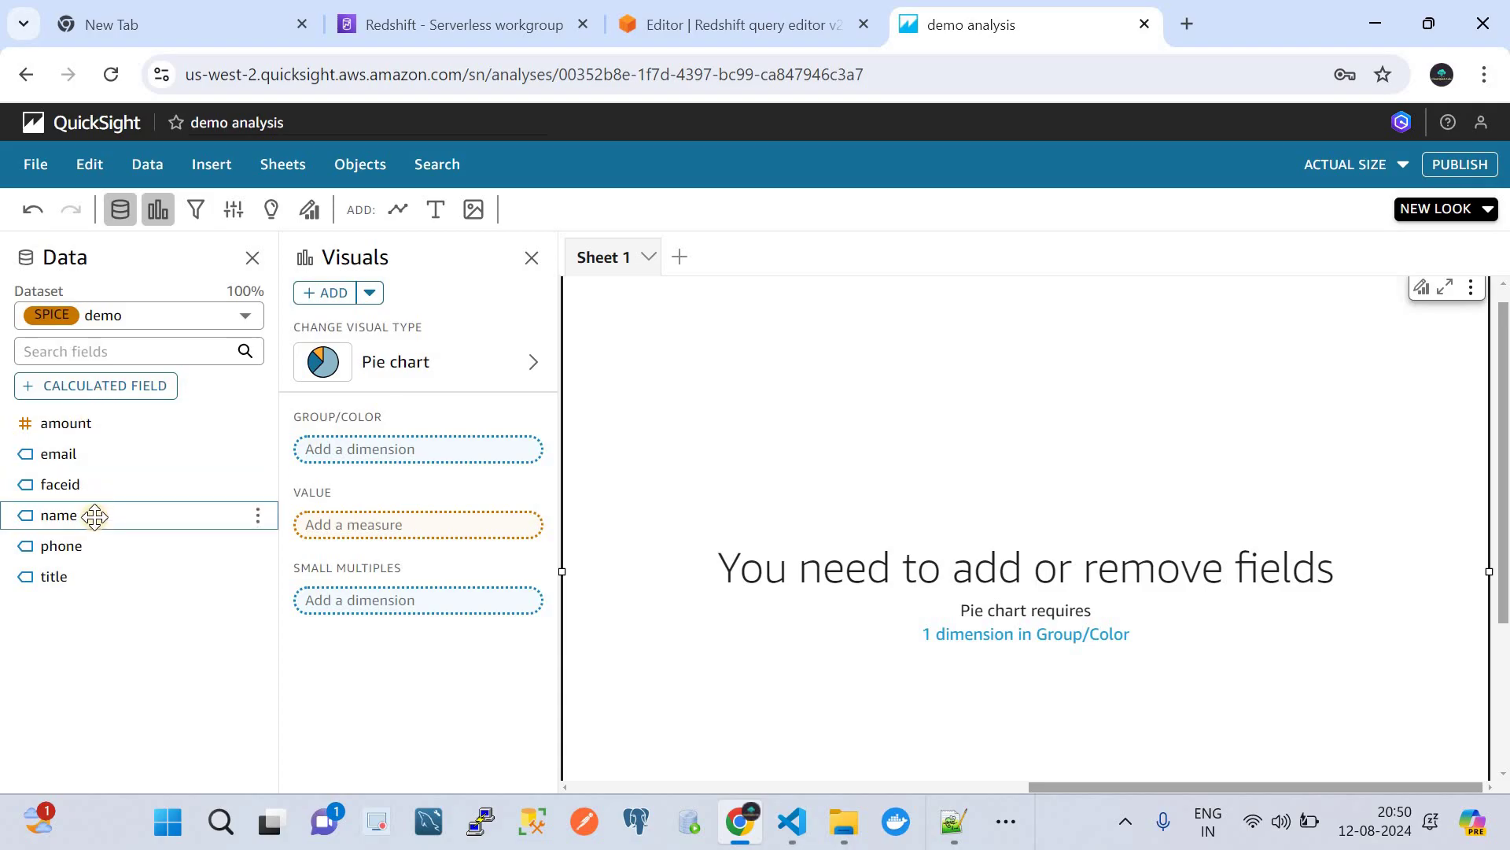
- Add the name field to Group/Color so the pie shows Count of Records by Name
left_click_drag(94, 514, 382, 458)
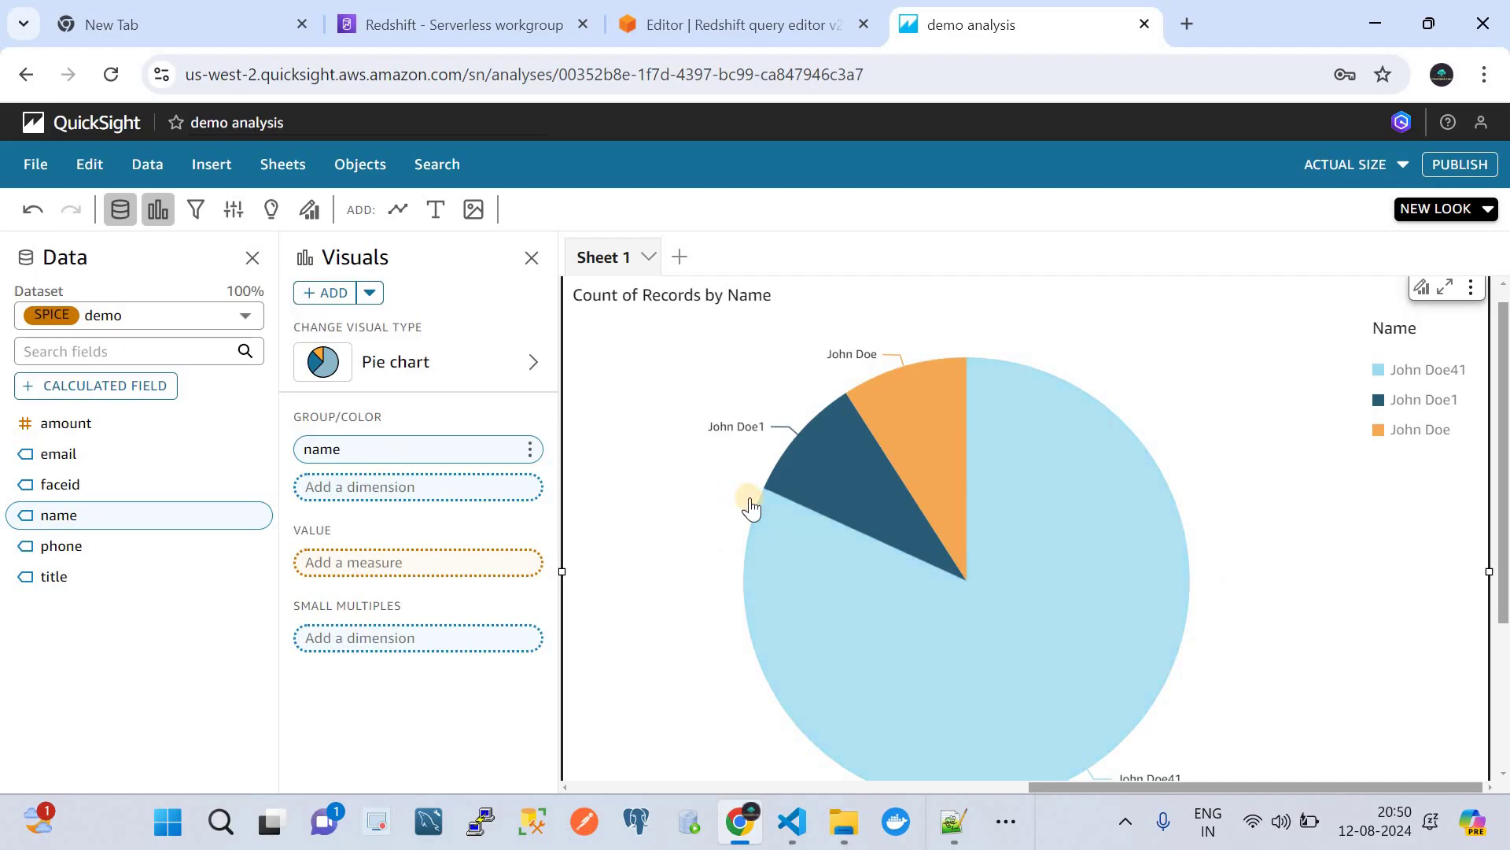
scroll(752, 508, "down", 1)
scroll(751, 507, "up", 1)
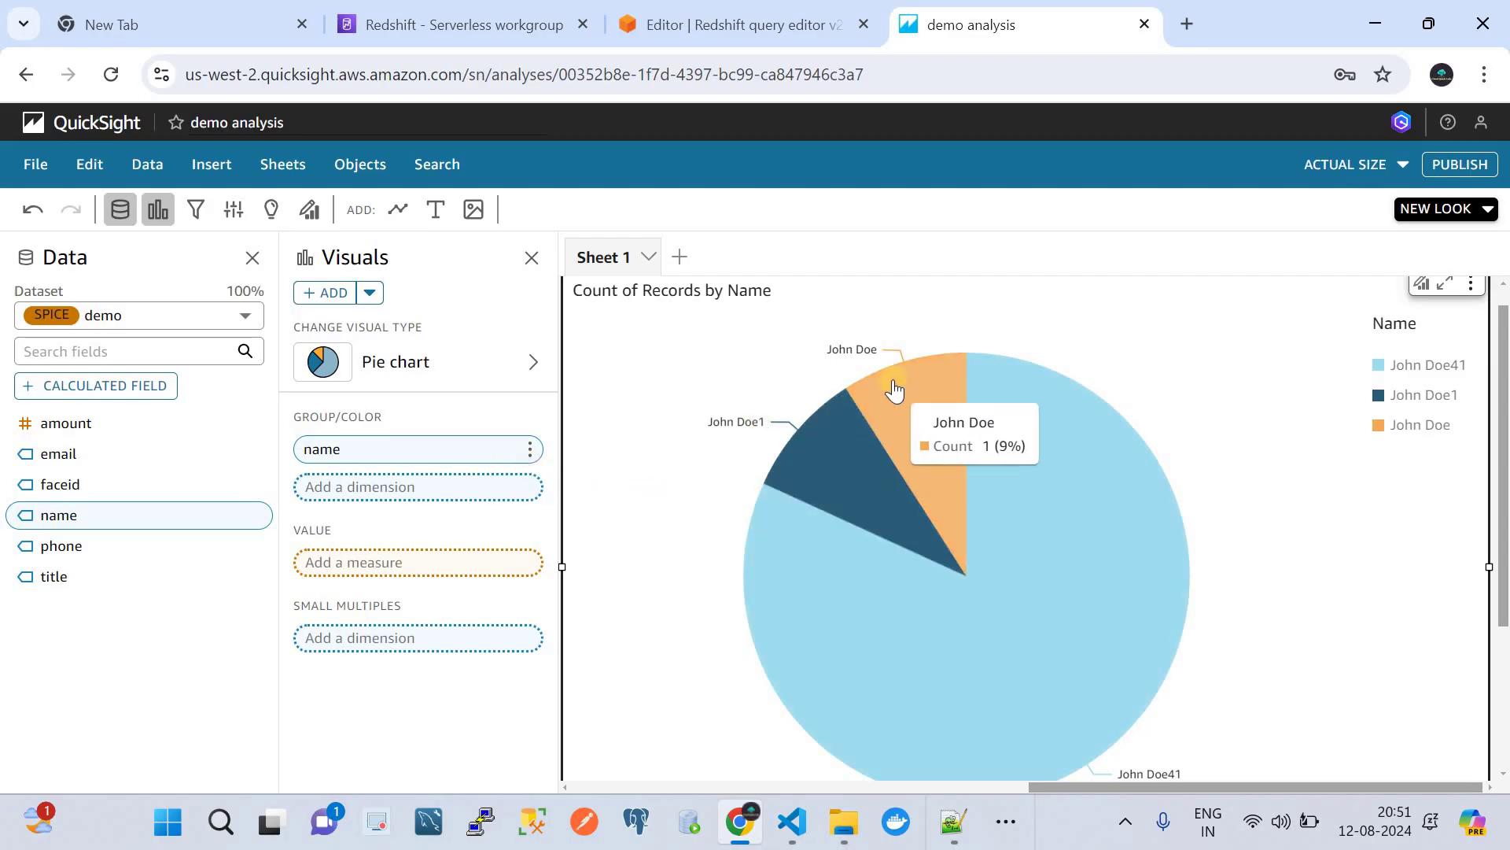
scroll(876, 572, "down", 1)
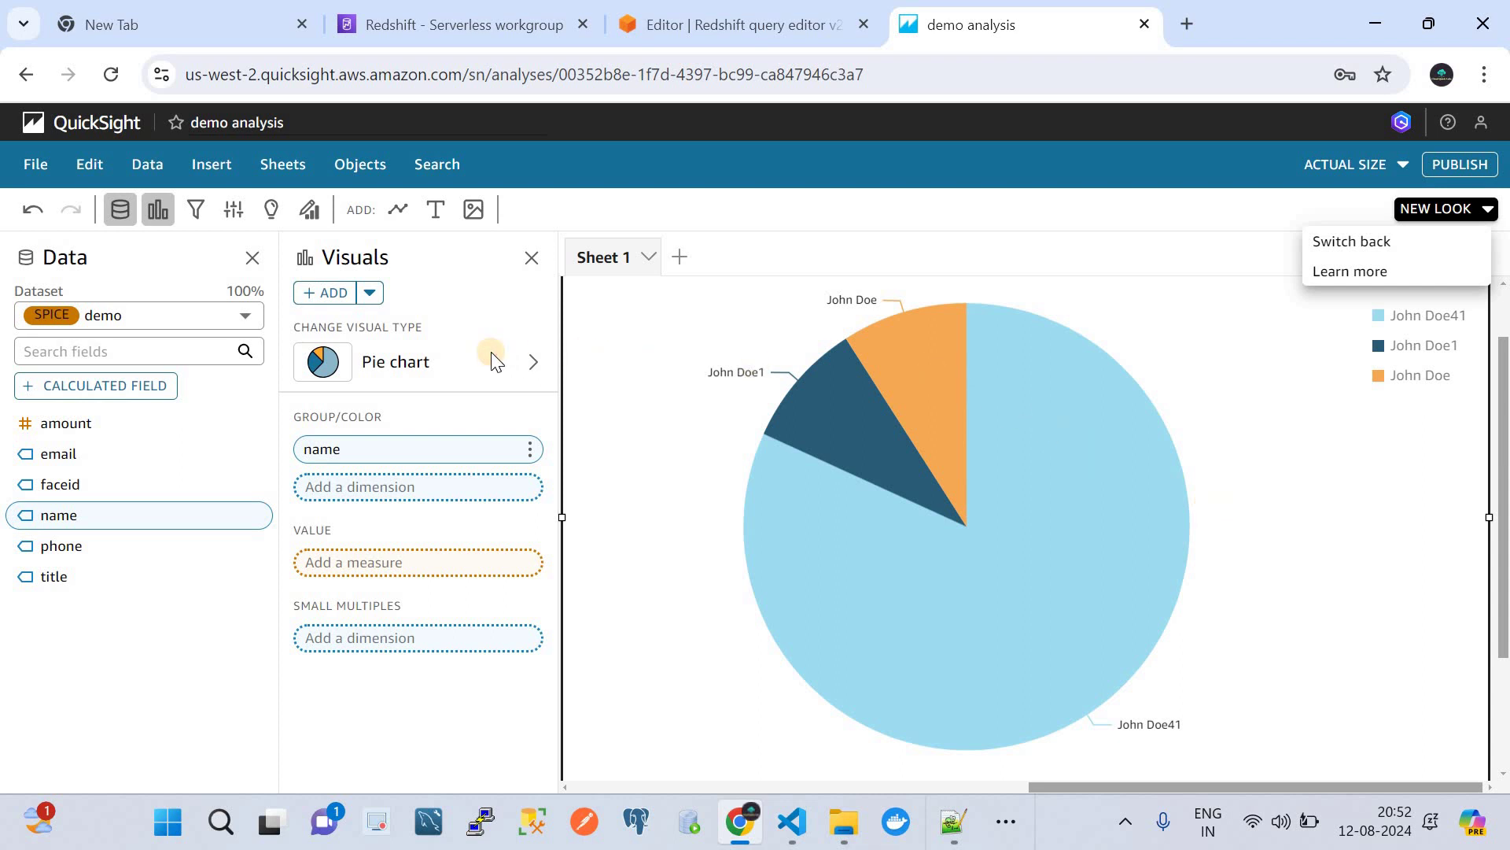
- Switch the visual to a line chart and put amount on the x axis instead of name
left_click(521, 361)
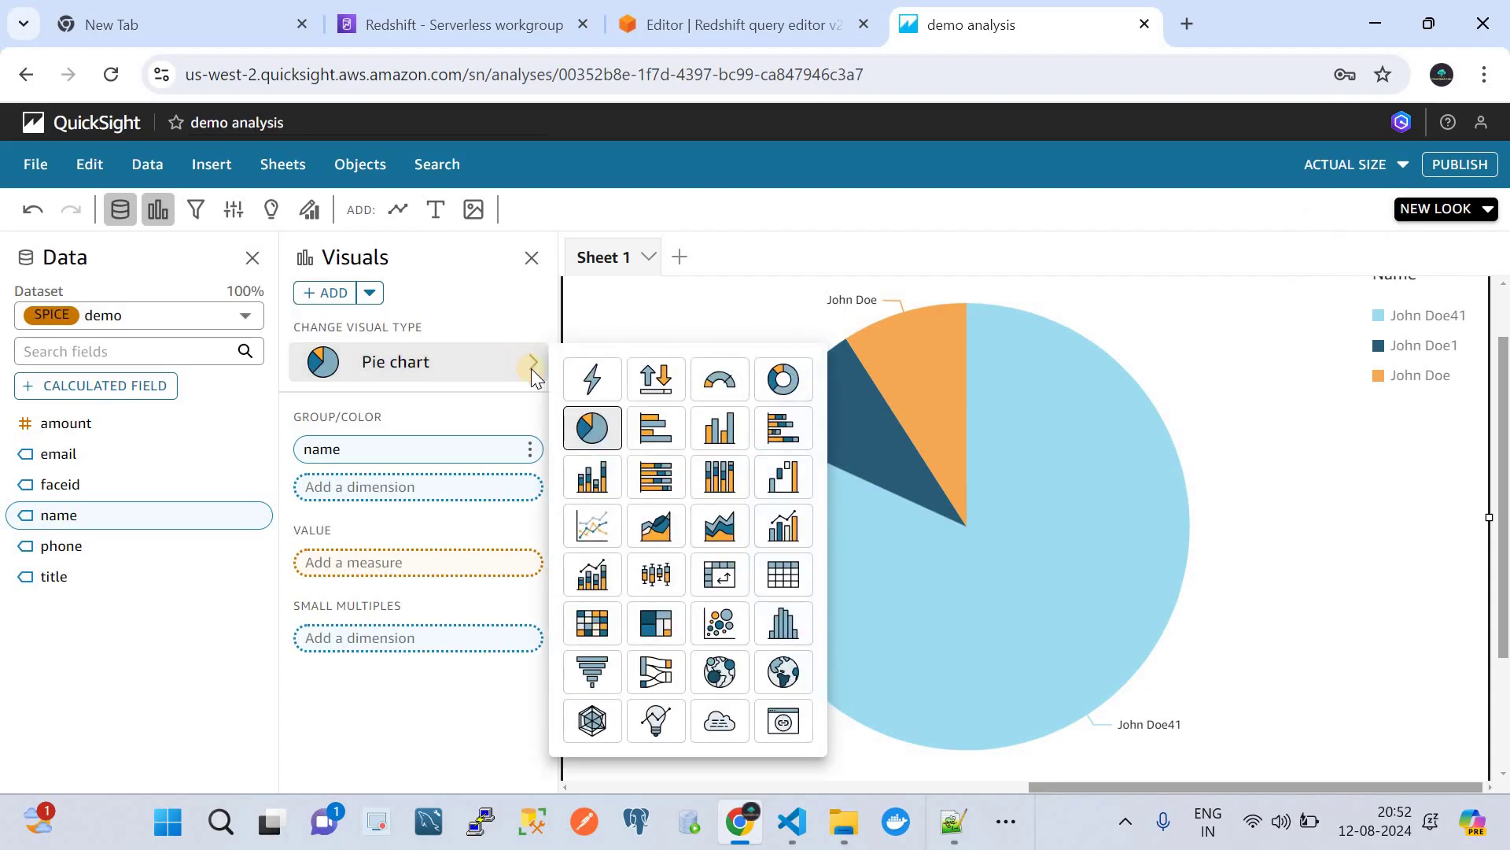
left_click(594, 526)
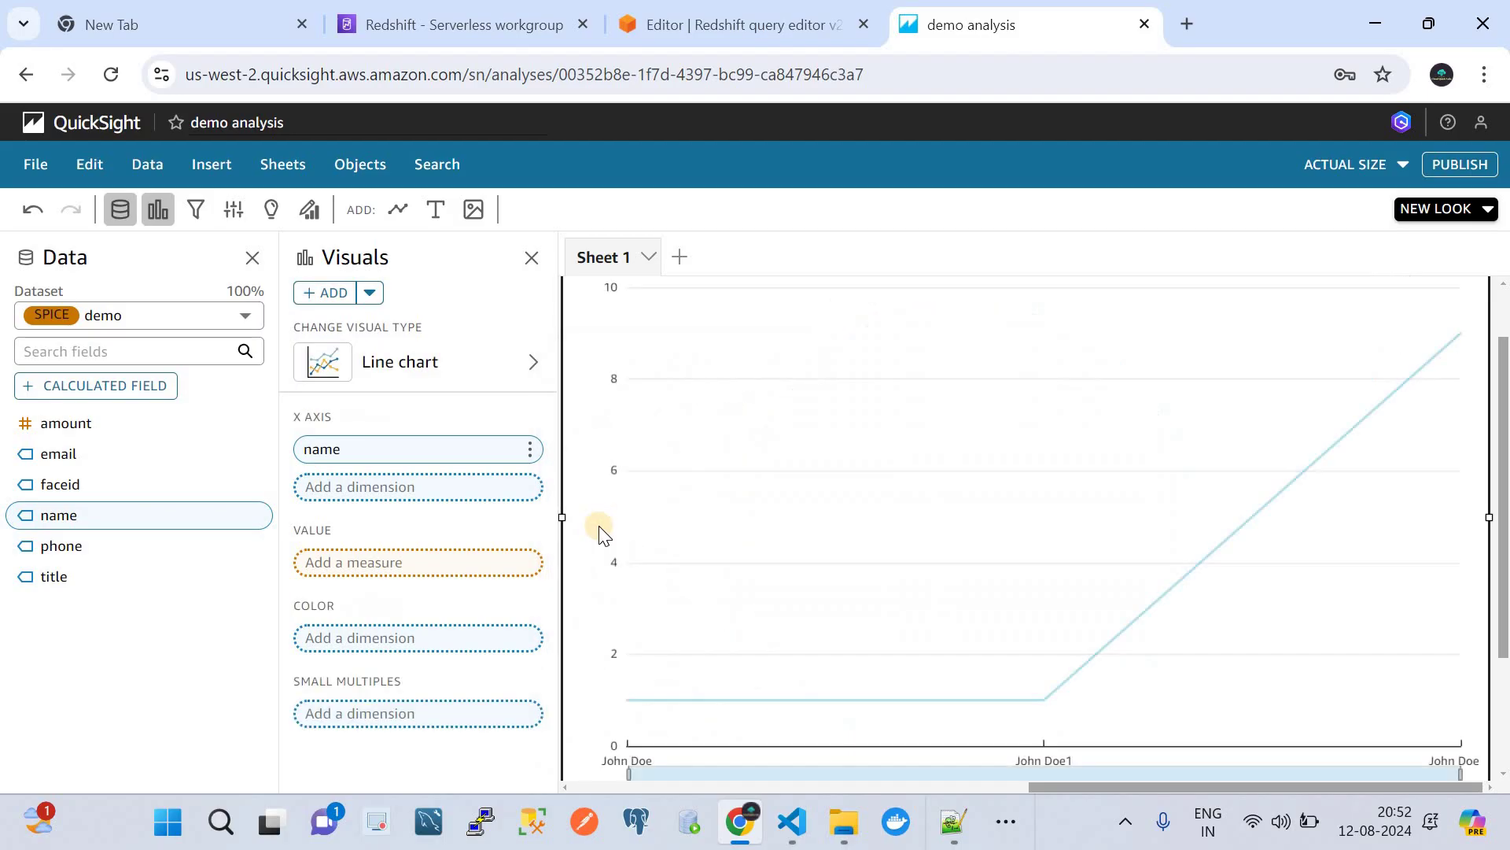
scroll(823, 651, "down", 1)
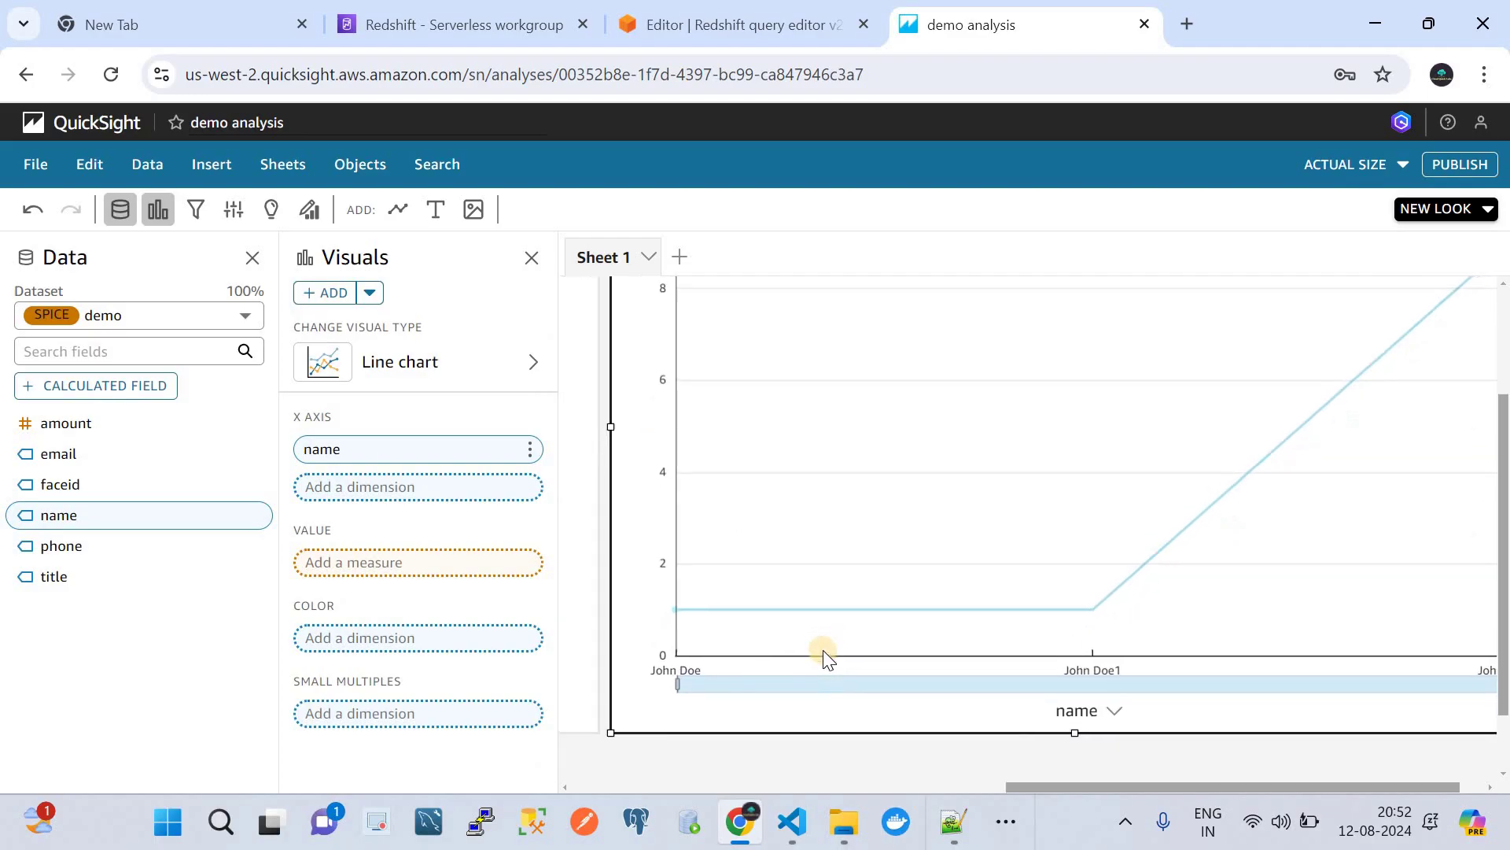
scroll(823, 653, "right", 1)
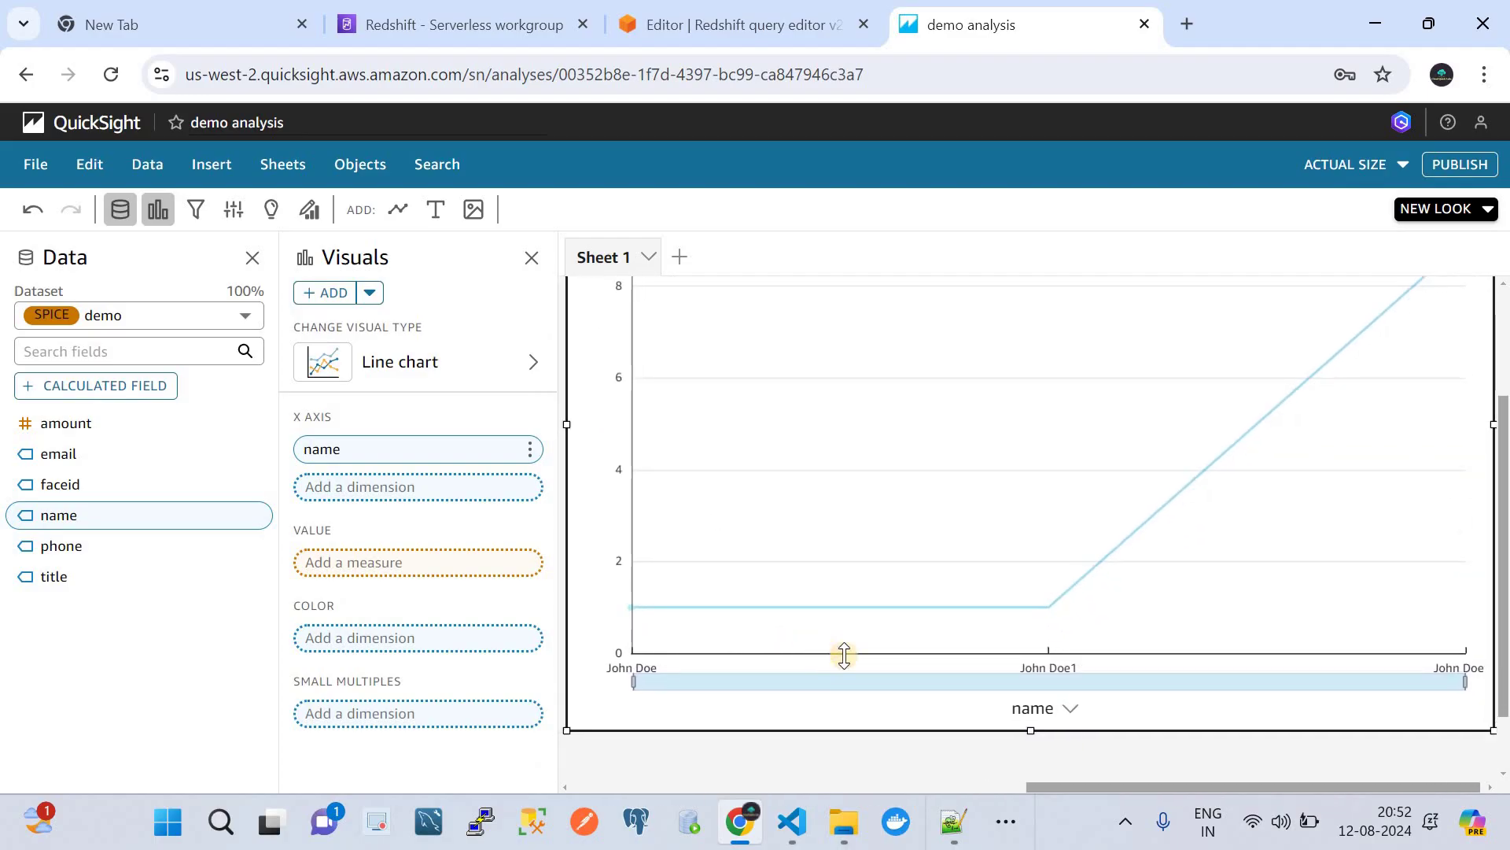
mouse_move(918, 623)
mouse_move(684, 498)
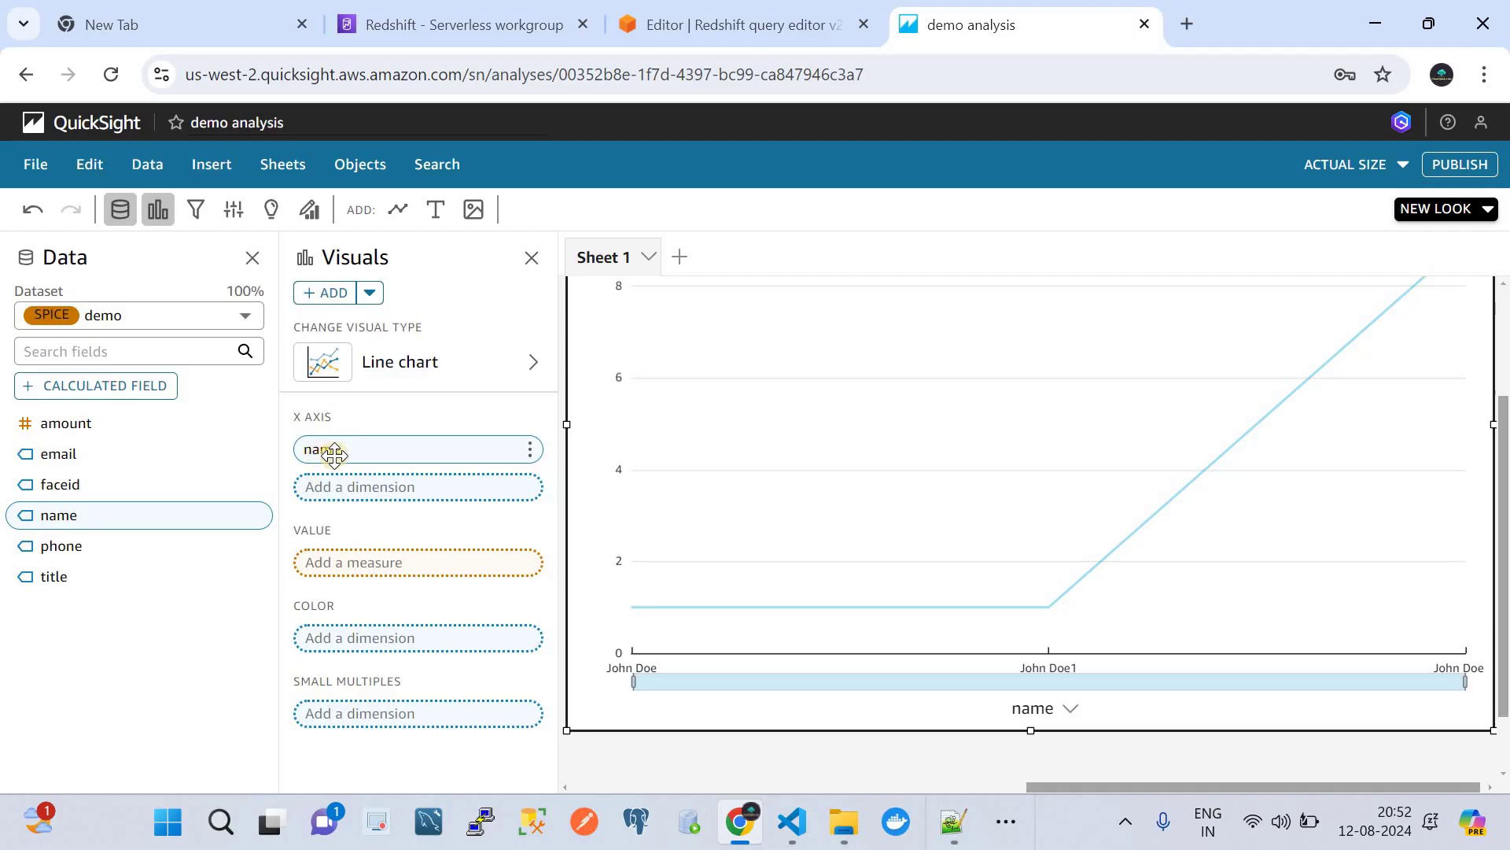
left_click_drag(74, 427, 339, 463)
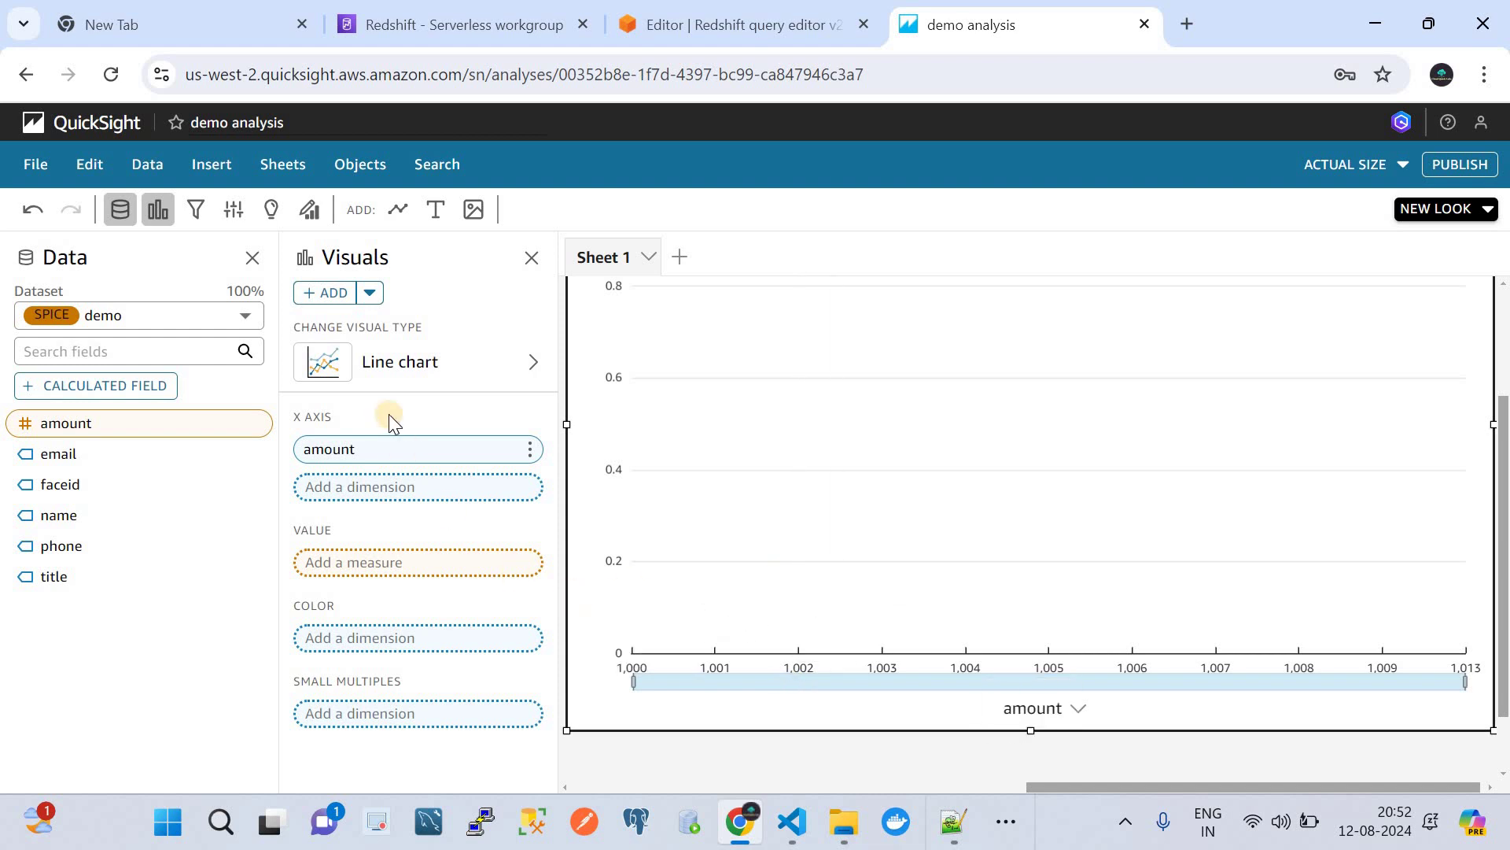
- Try horizontal and vertical bar charts, then return to a pie chart grouped by amount
left_click(419, 363)
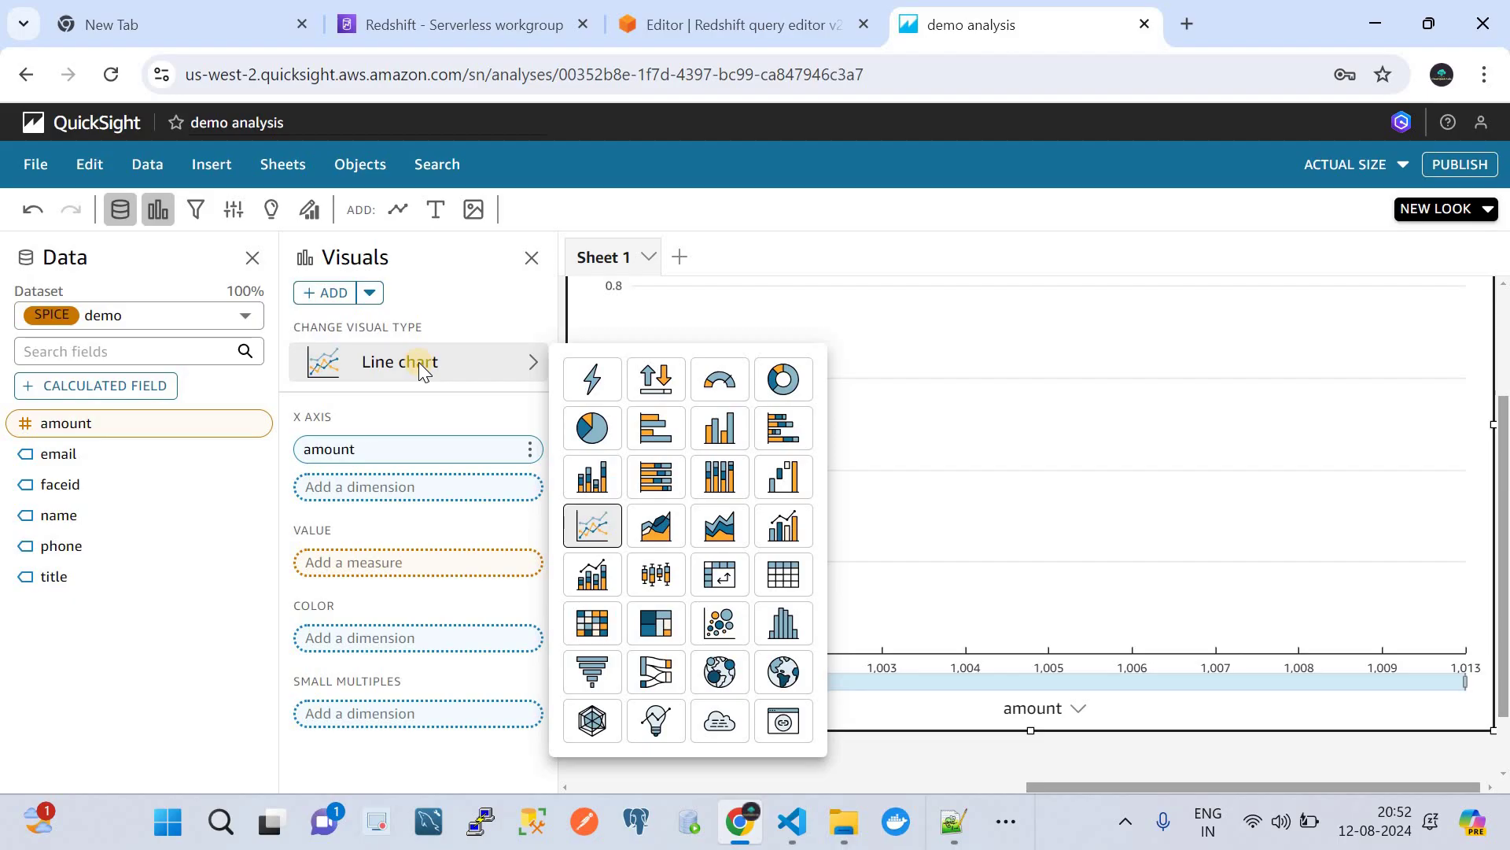
left_click(656, 429)
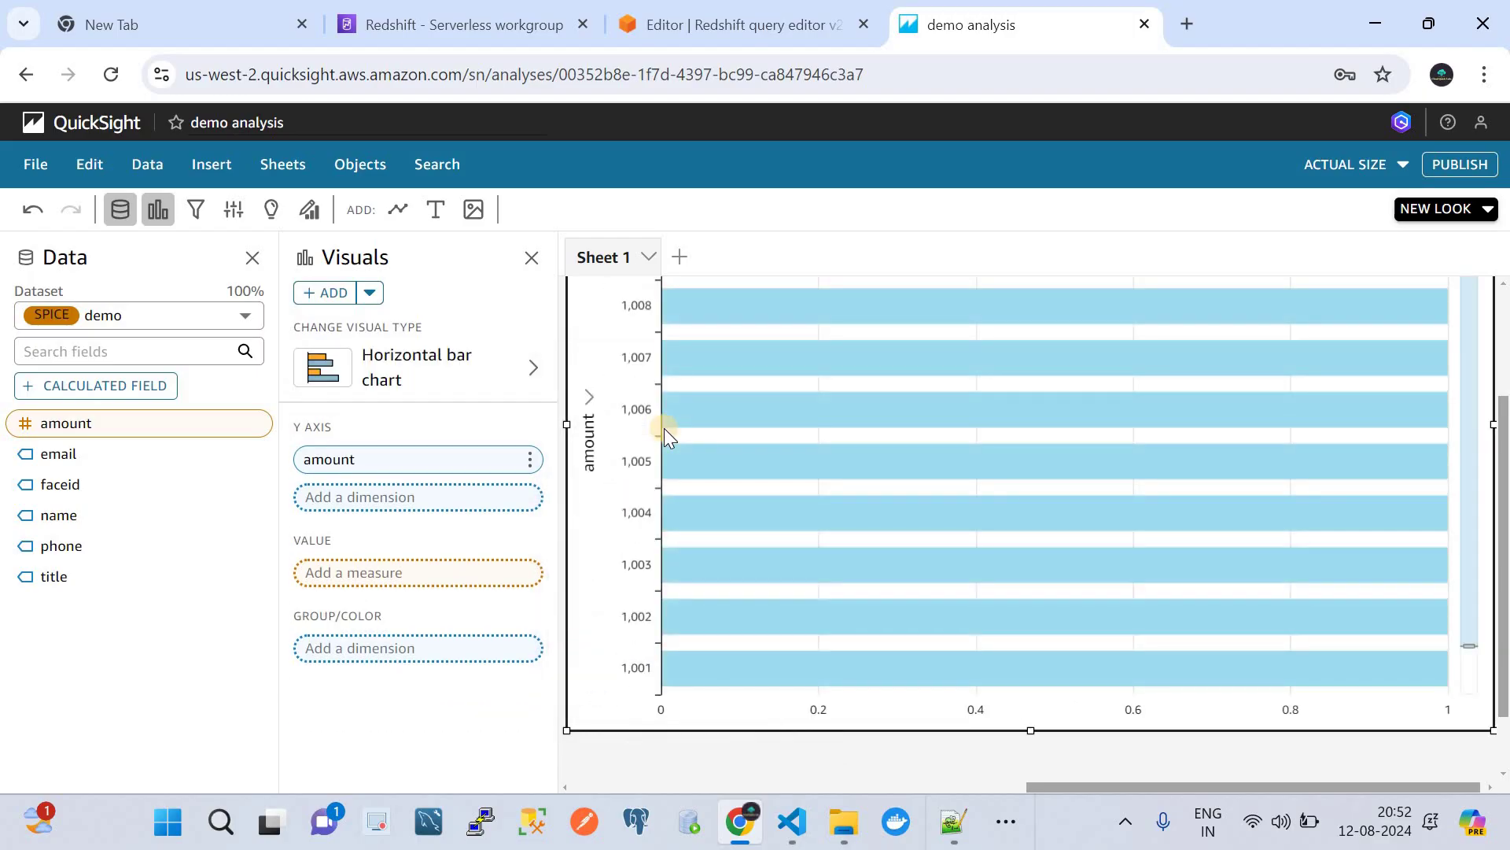
left_click(453, 359)
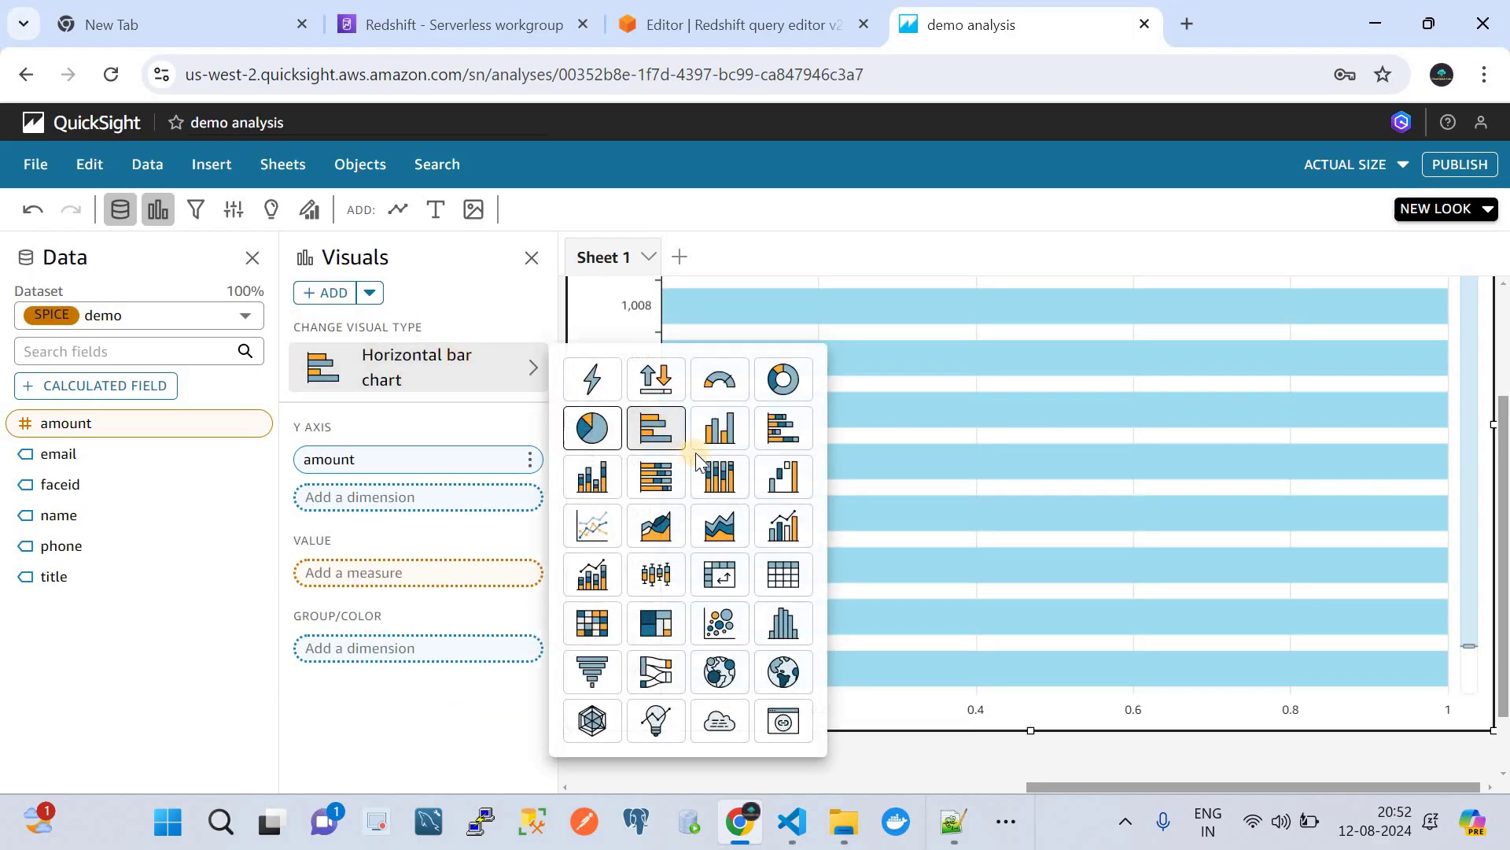
left_click(718, 441)
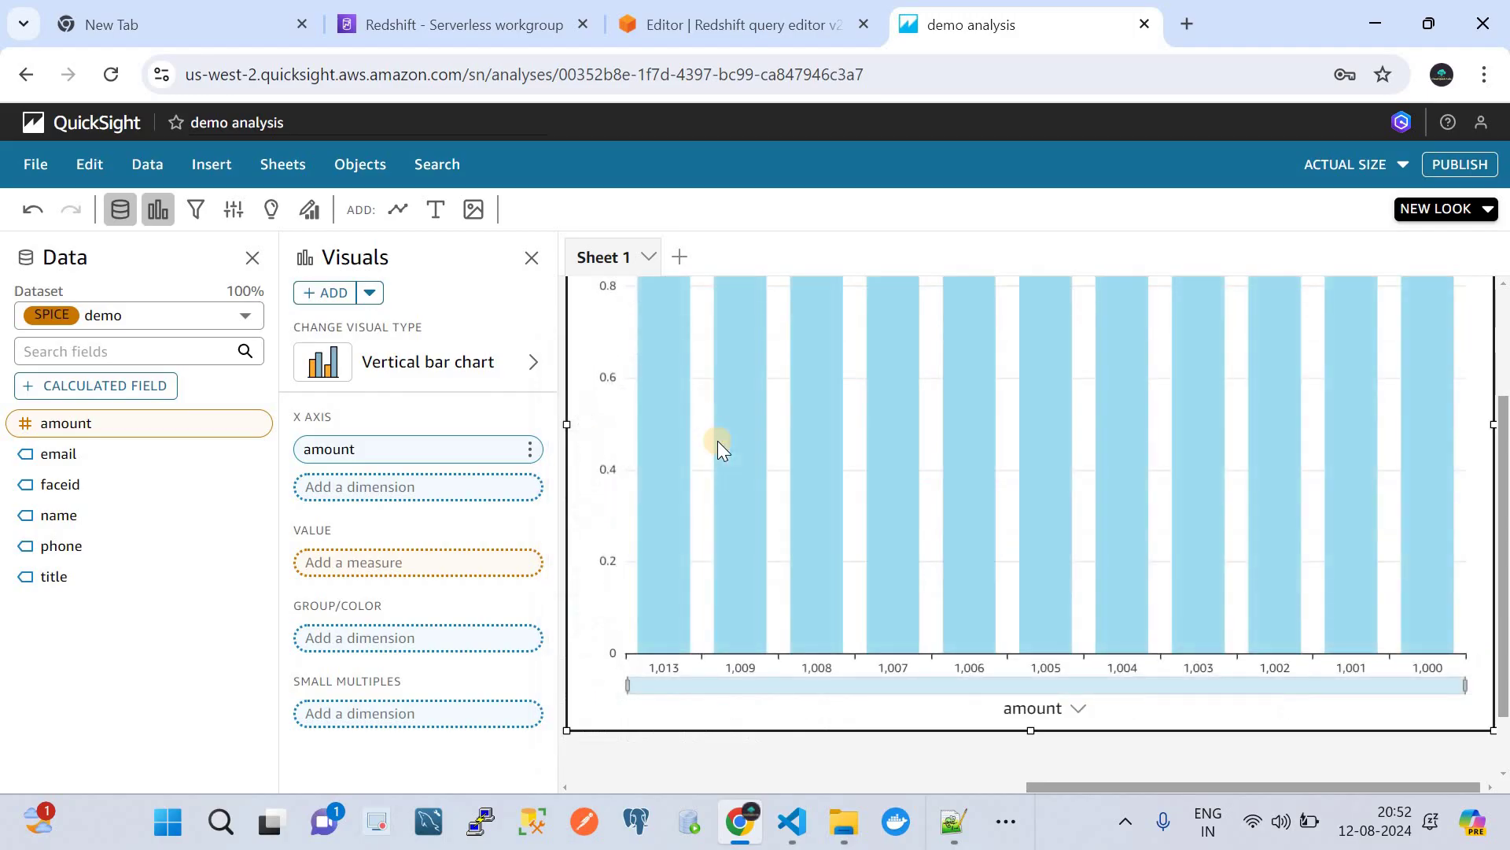
left_click(432, 365)
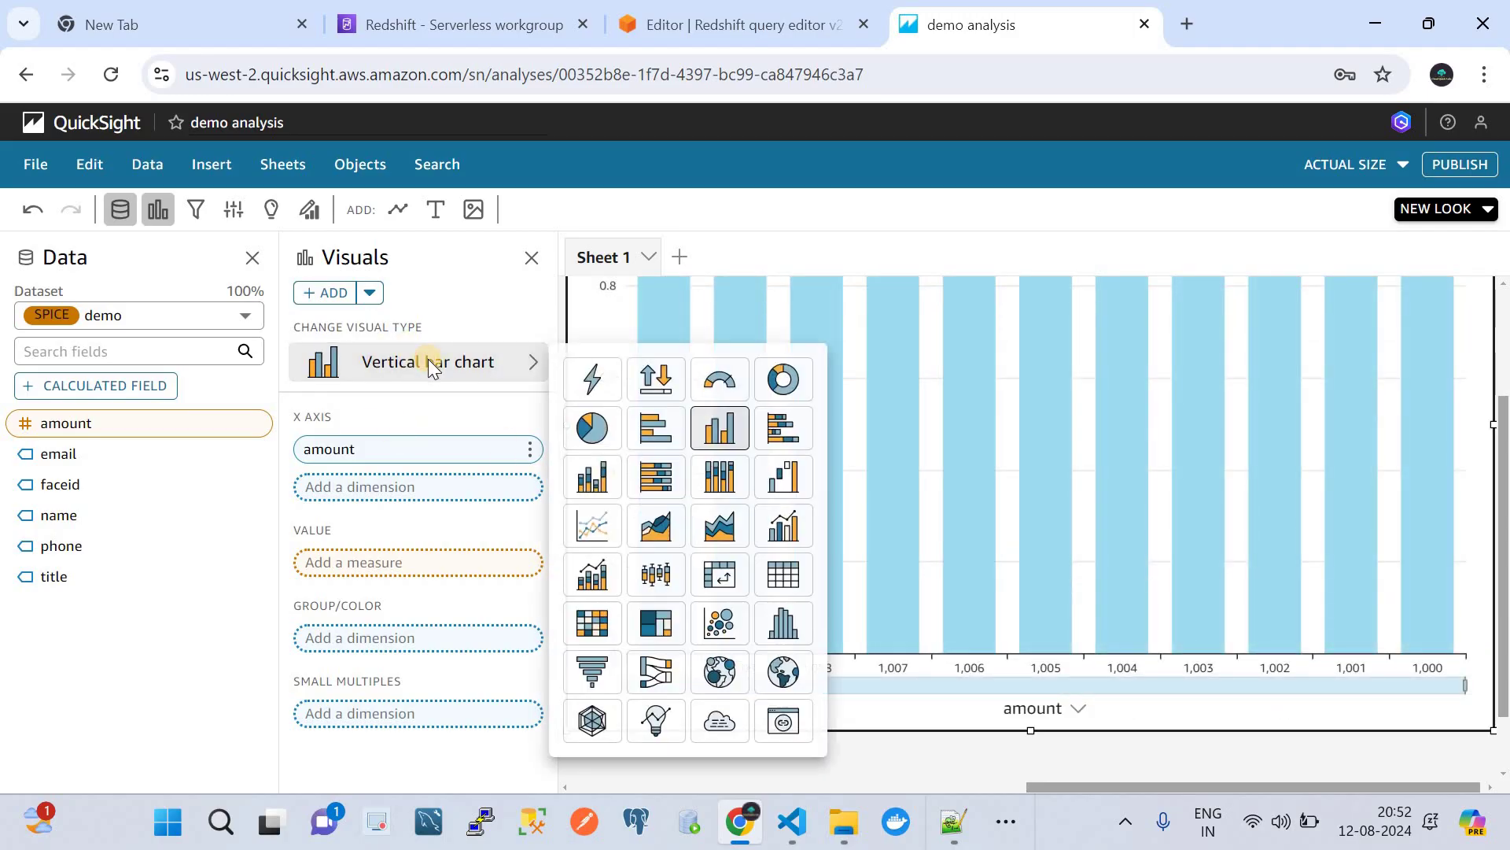
left_click(595, 432)
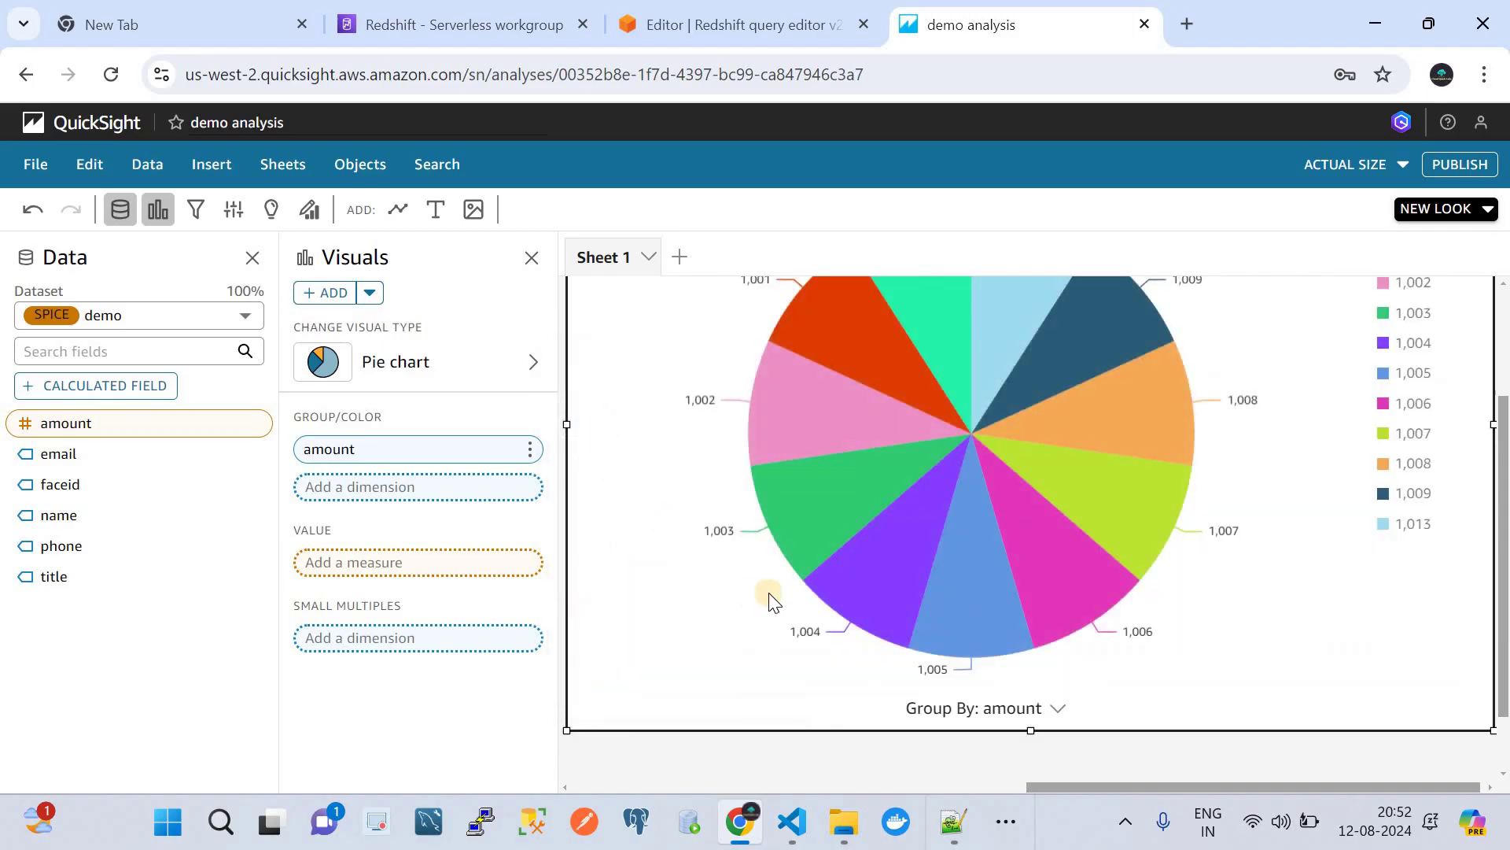
scroll(770, 602, "up", 3)
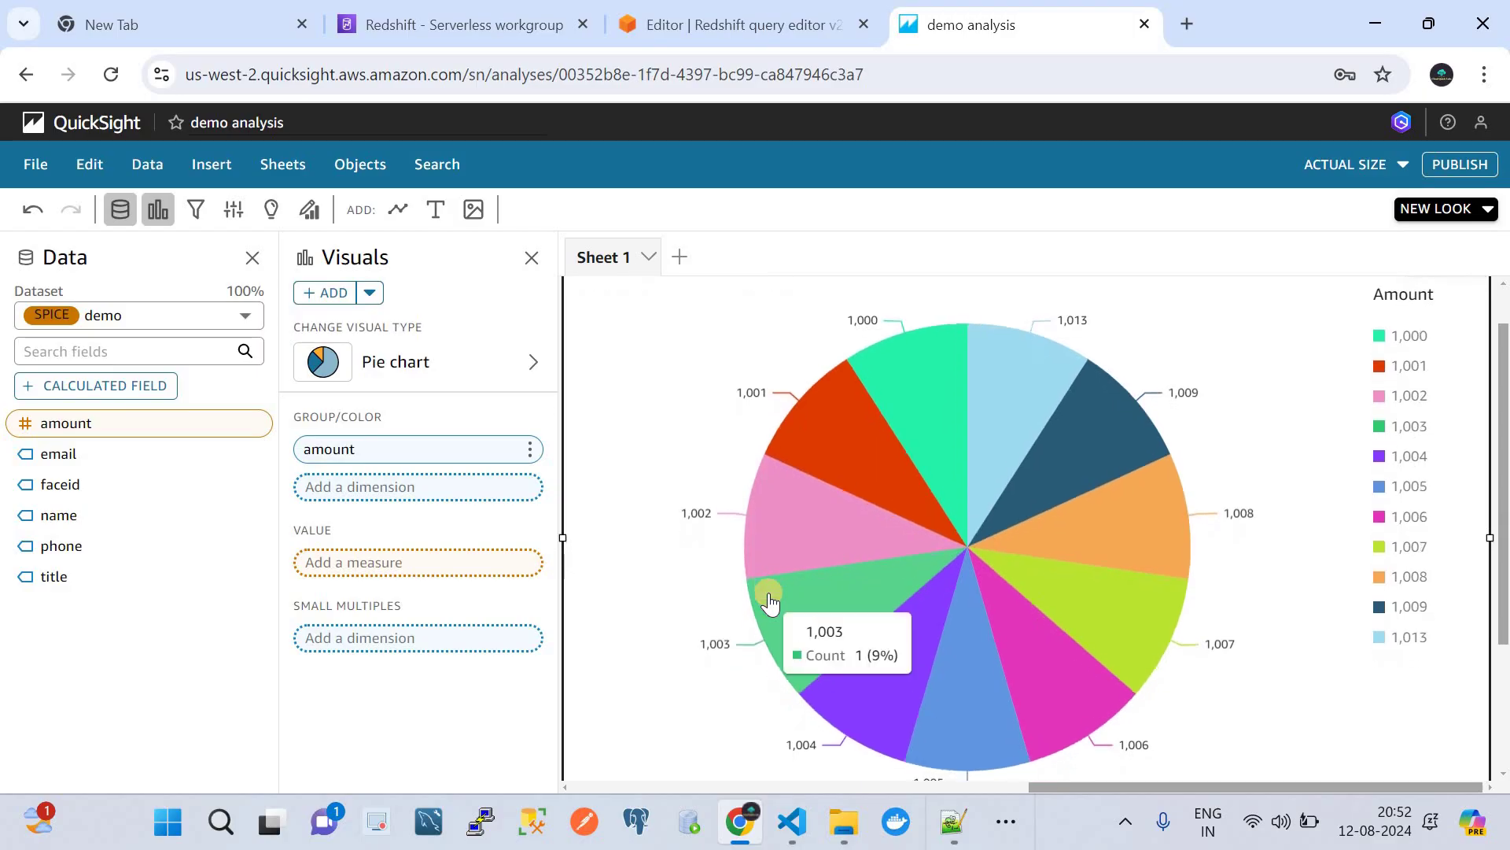
scroll(769, 602, "down", 1)
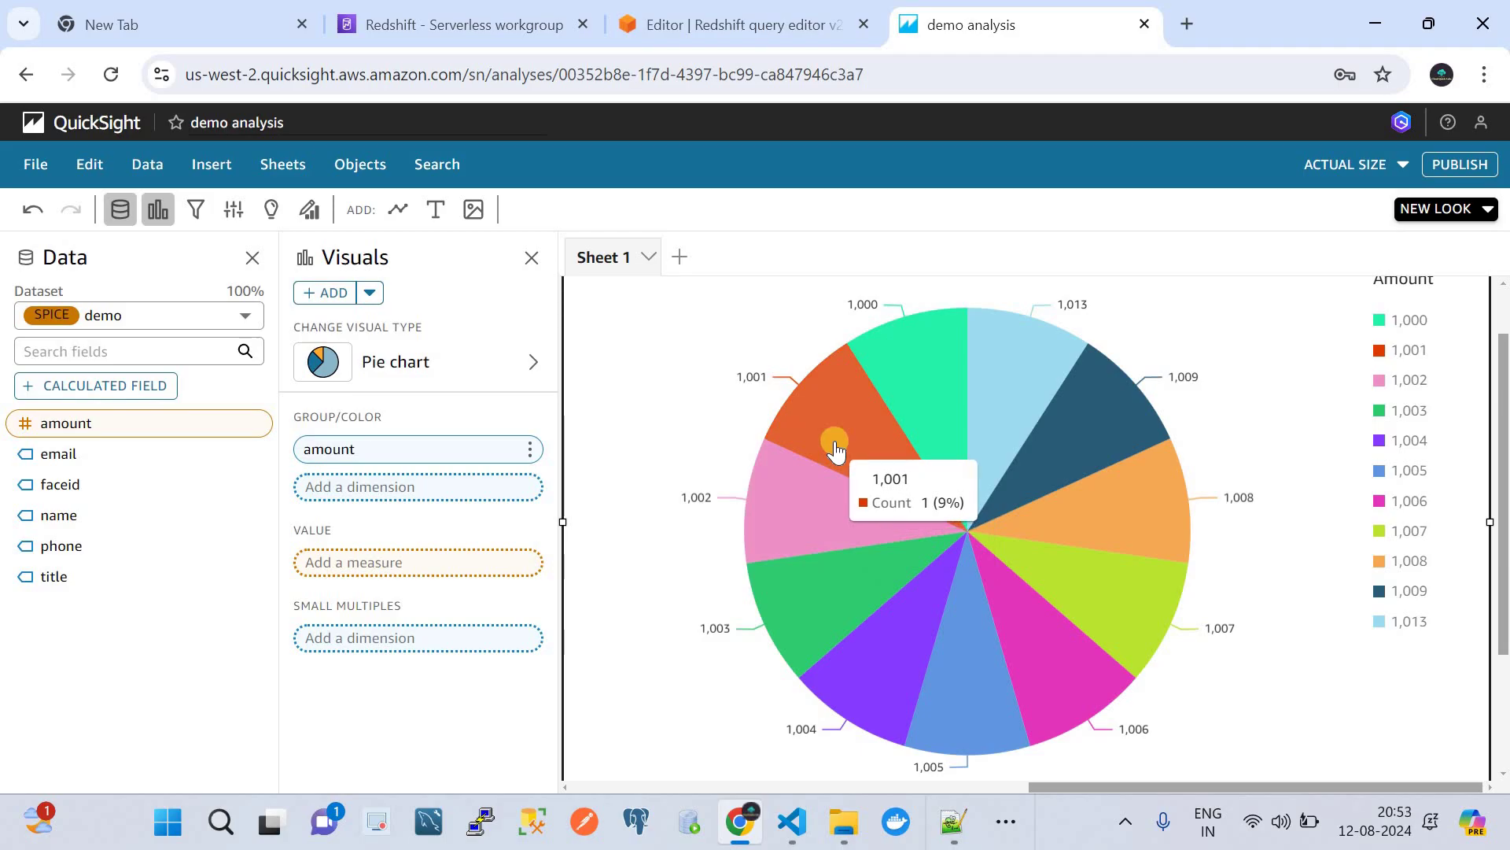
- Check the 11 demo rows in the Redshift query editor, then go back to the demo analysis
left_click(753, 15)
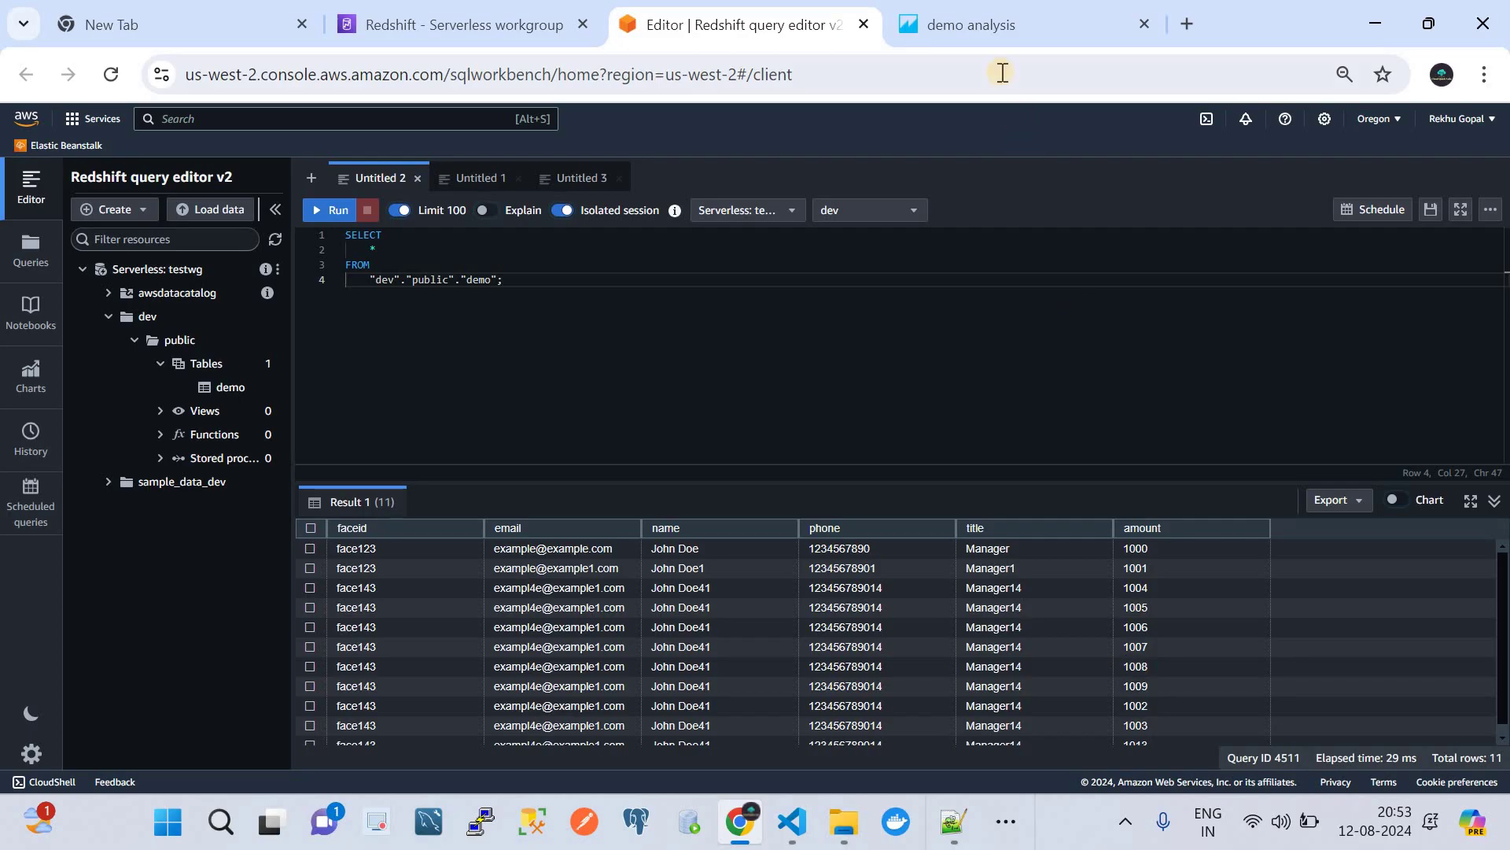
left_click(992, 25)
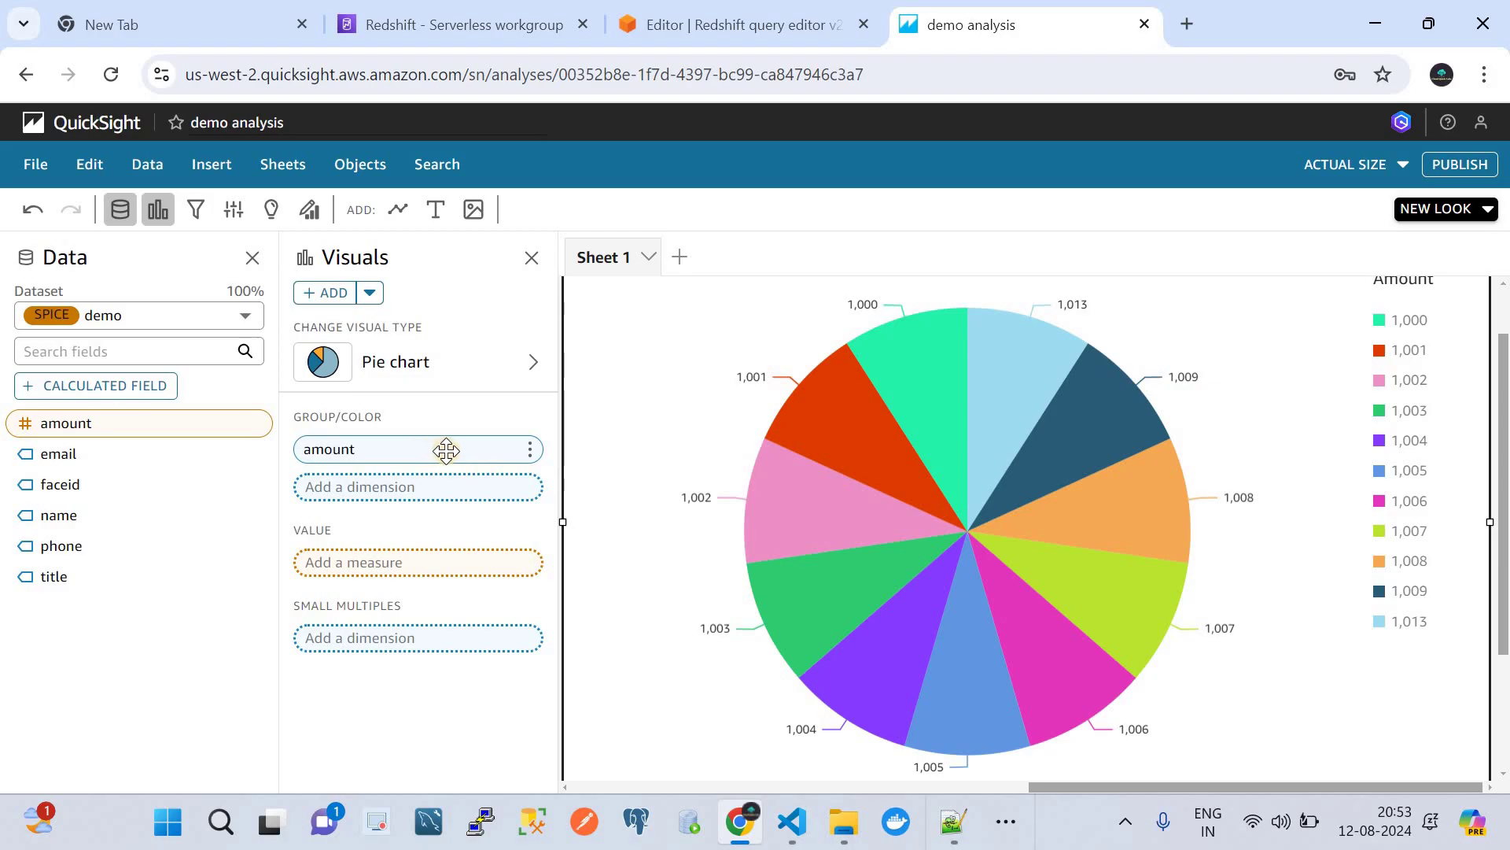
- Try horizontal and vertical bar charts, then make the visual a waterfall chart of amount
left_click(436, 366)
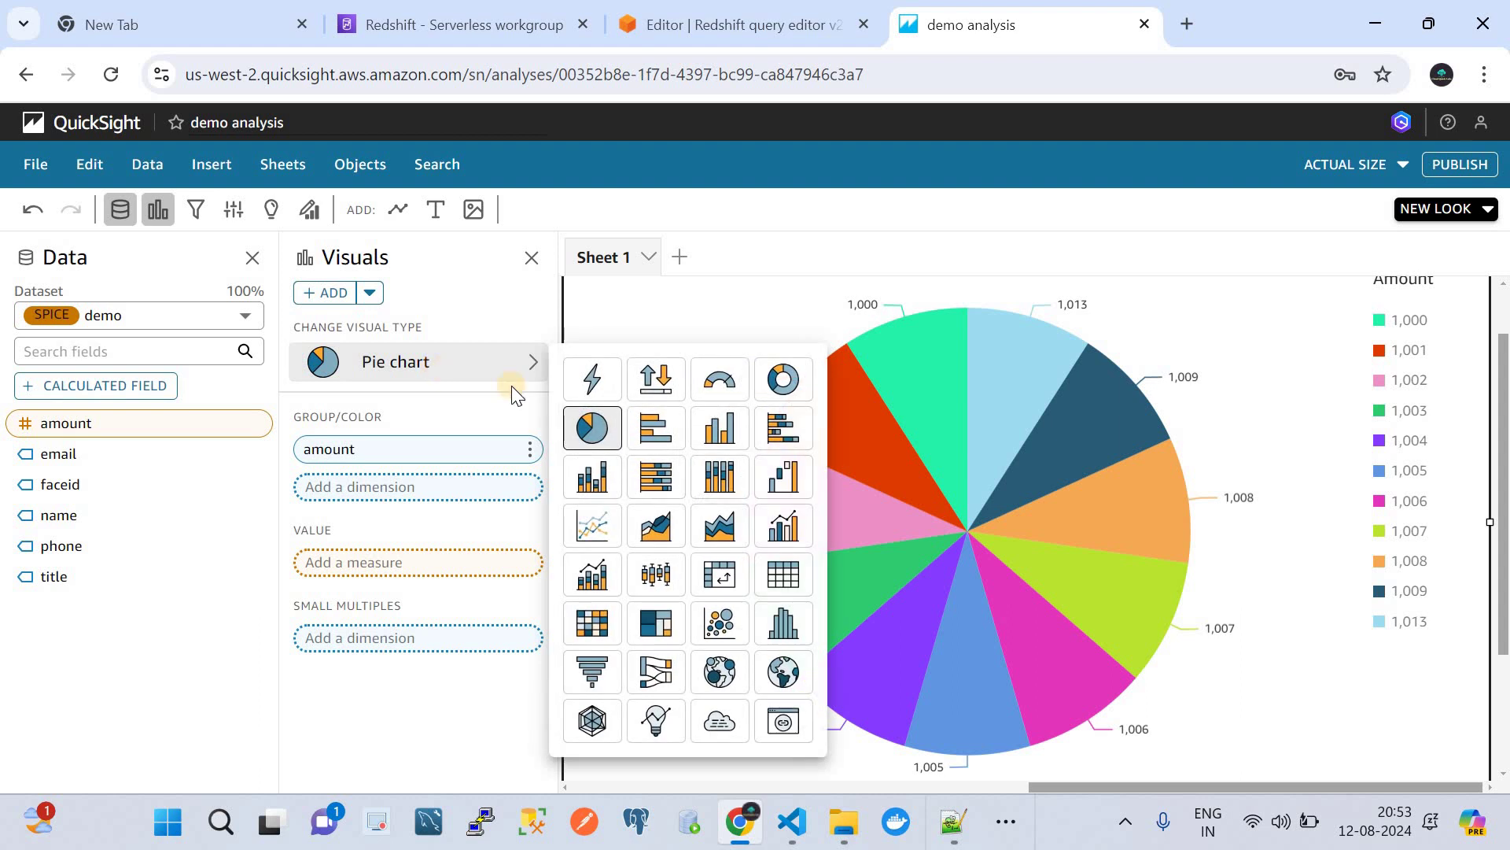
left_click(651, 427)
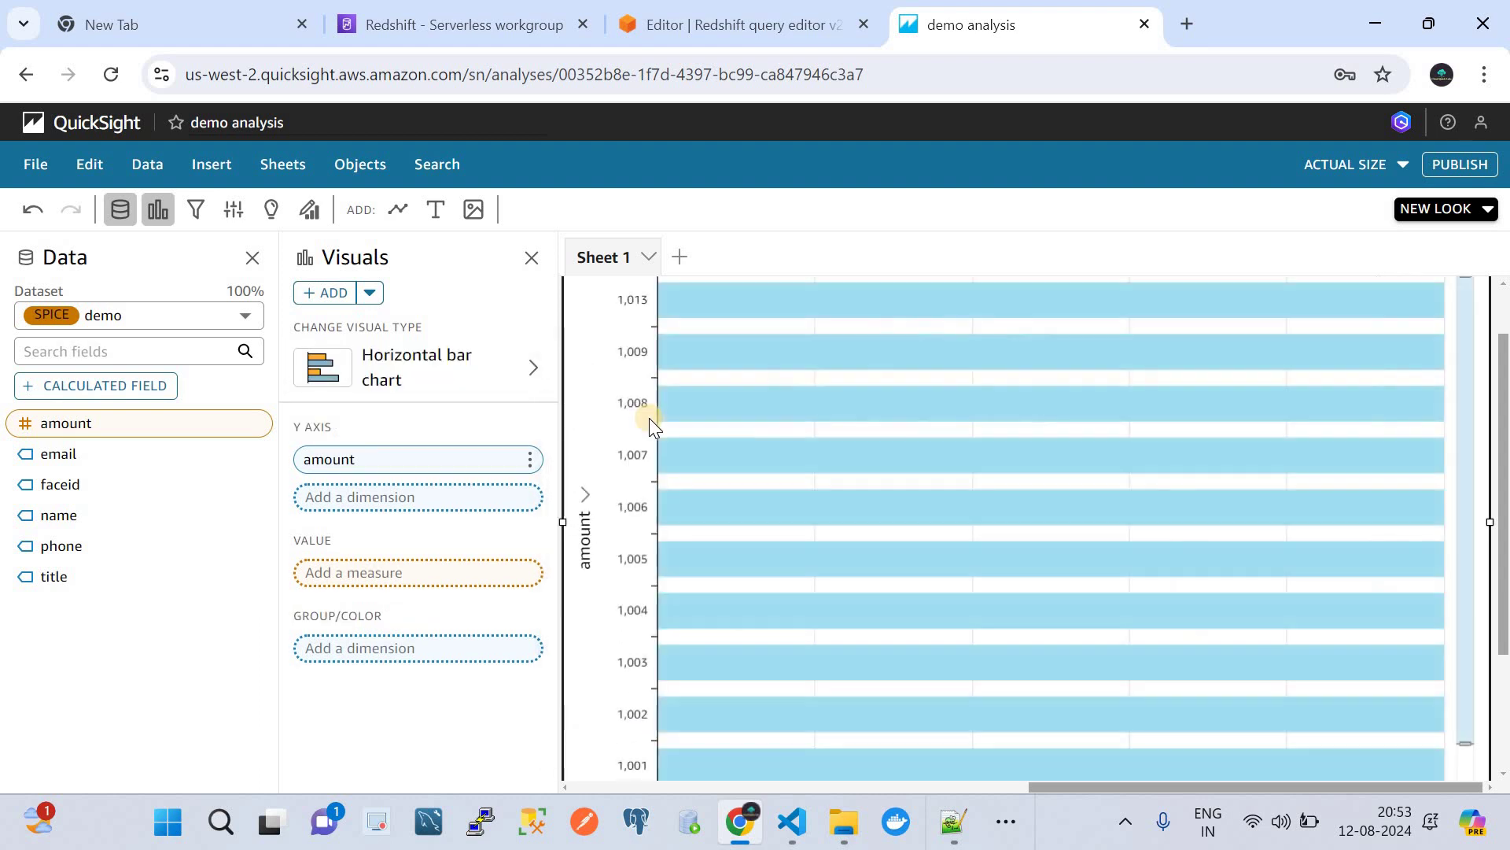
left_click(436, 371)
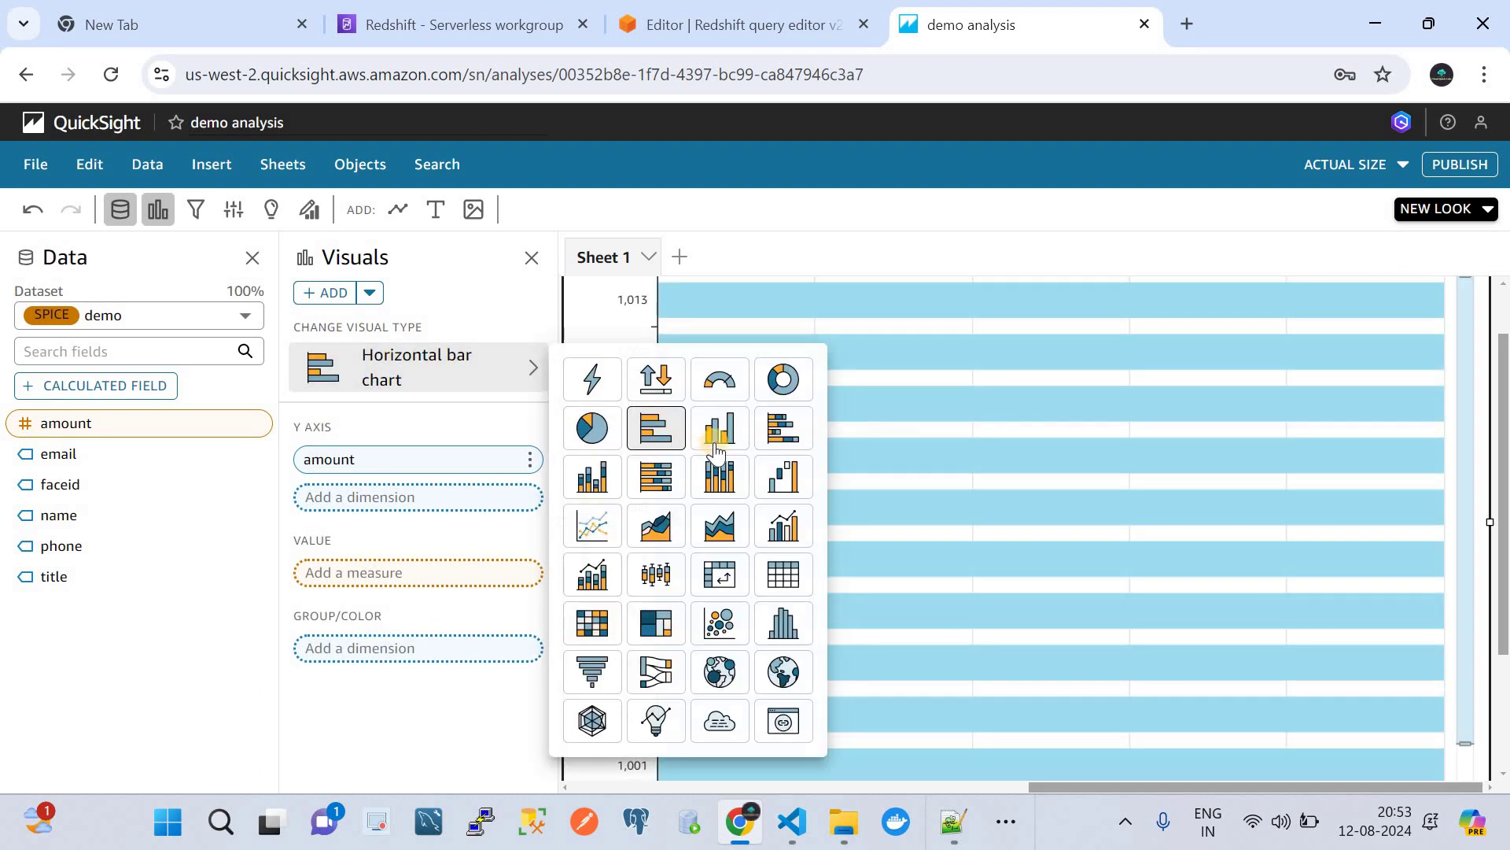
left_click(724, 441)
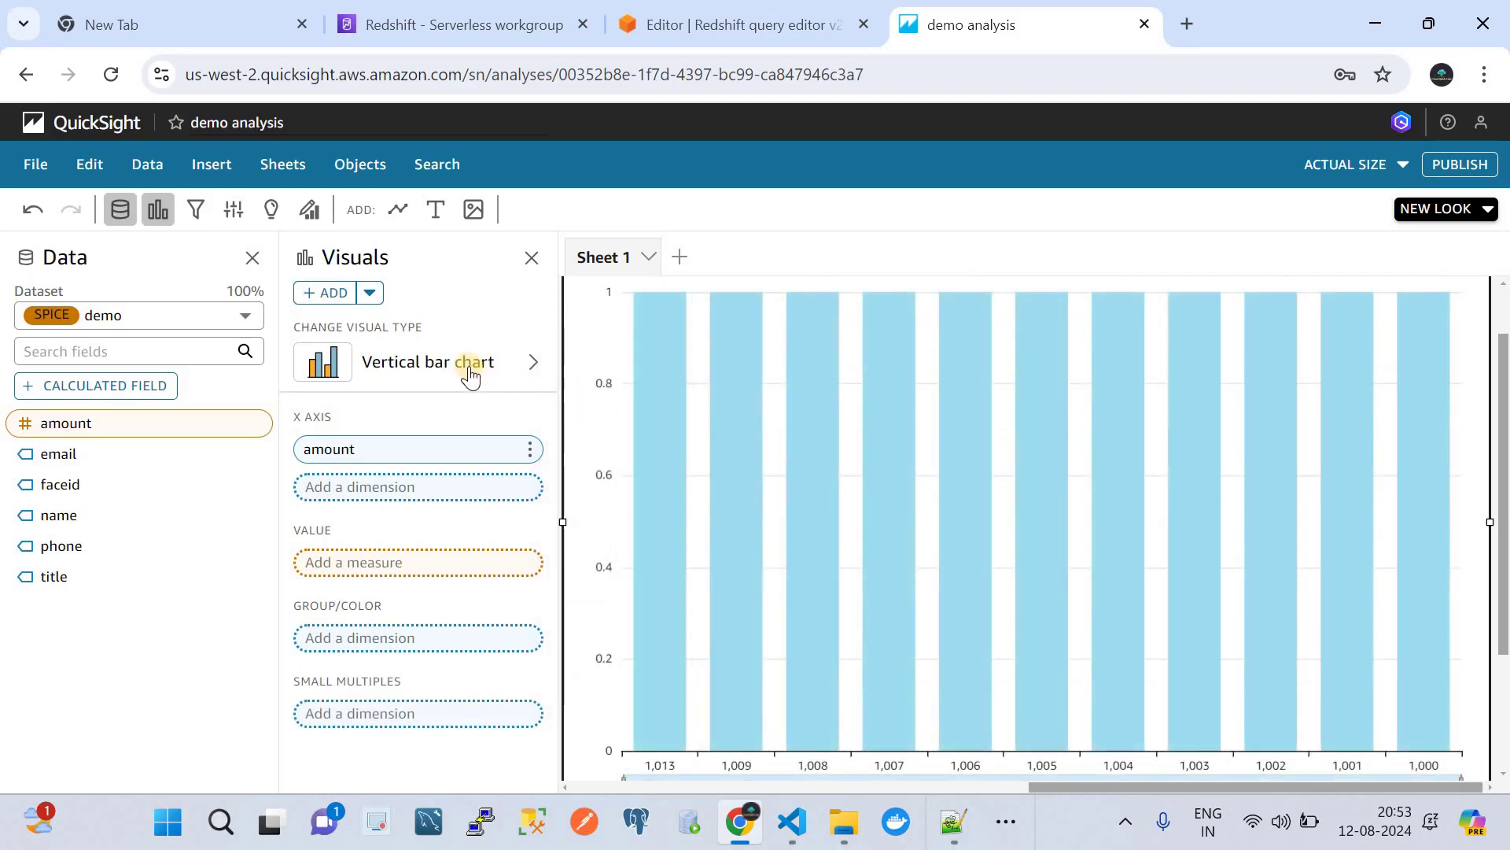
left_click(484, 366)
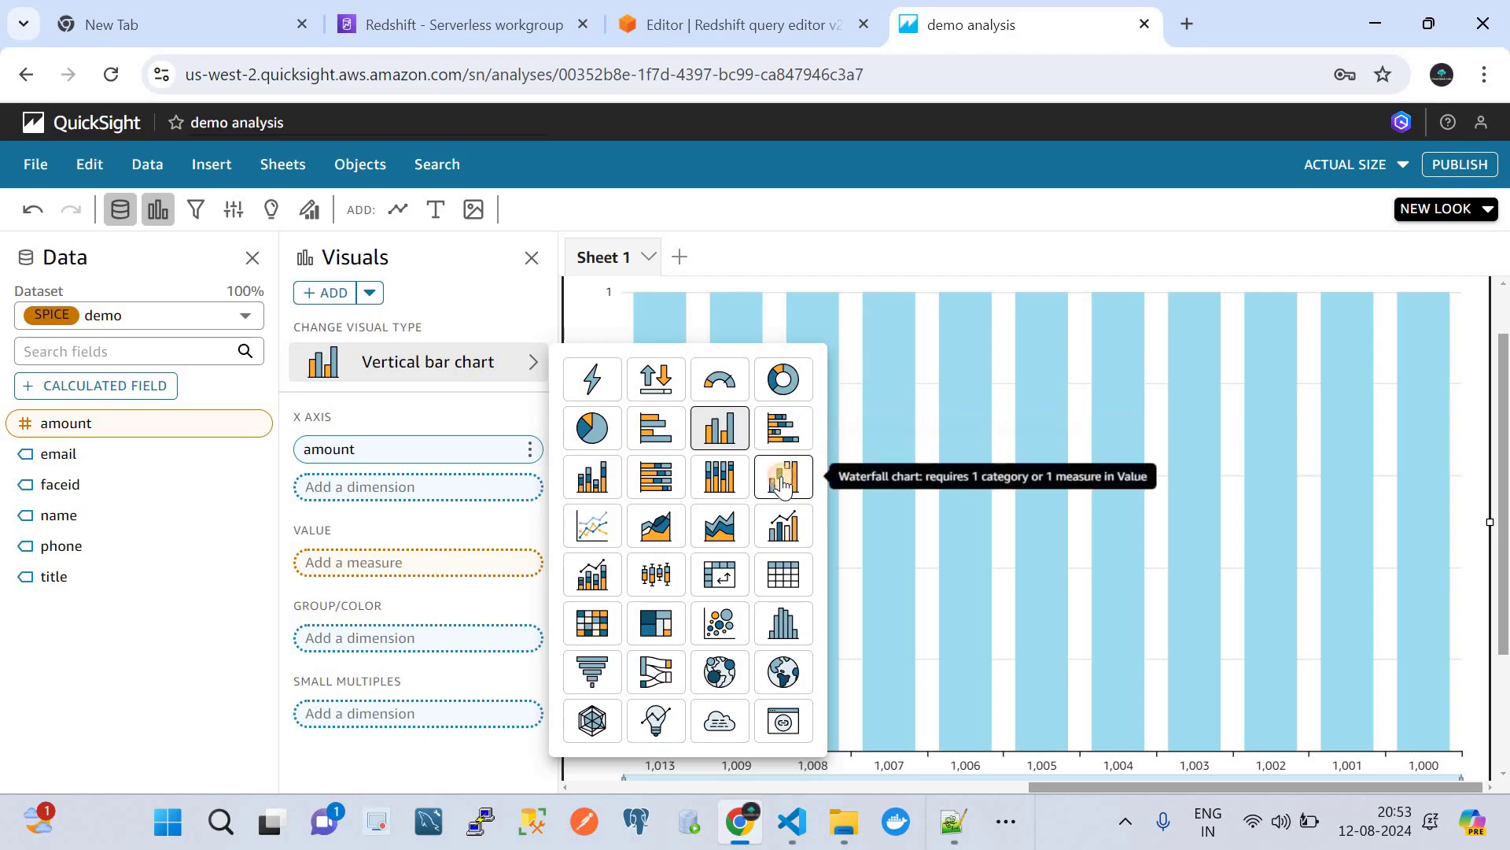
left_click(783, 474)
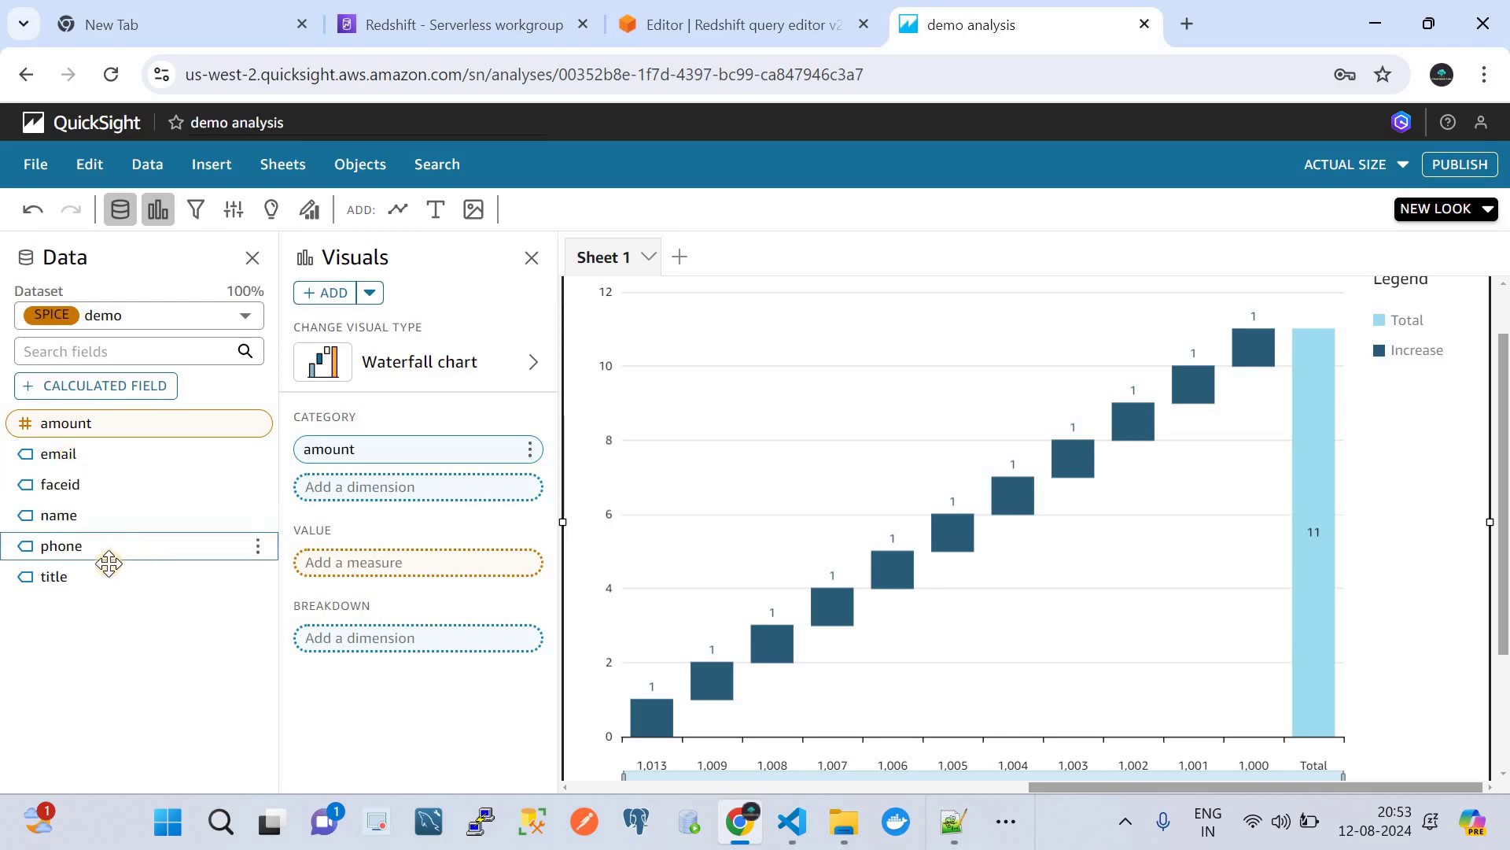
- Add name as the waterfall chart's breakdown field
left_click_drag(80, 525, 368, 647)
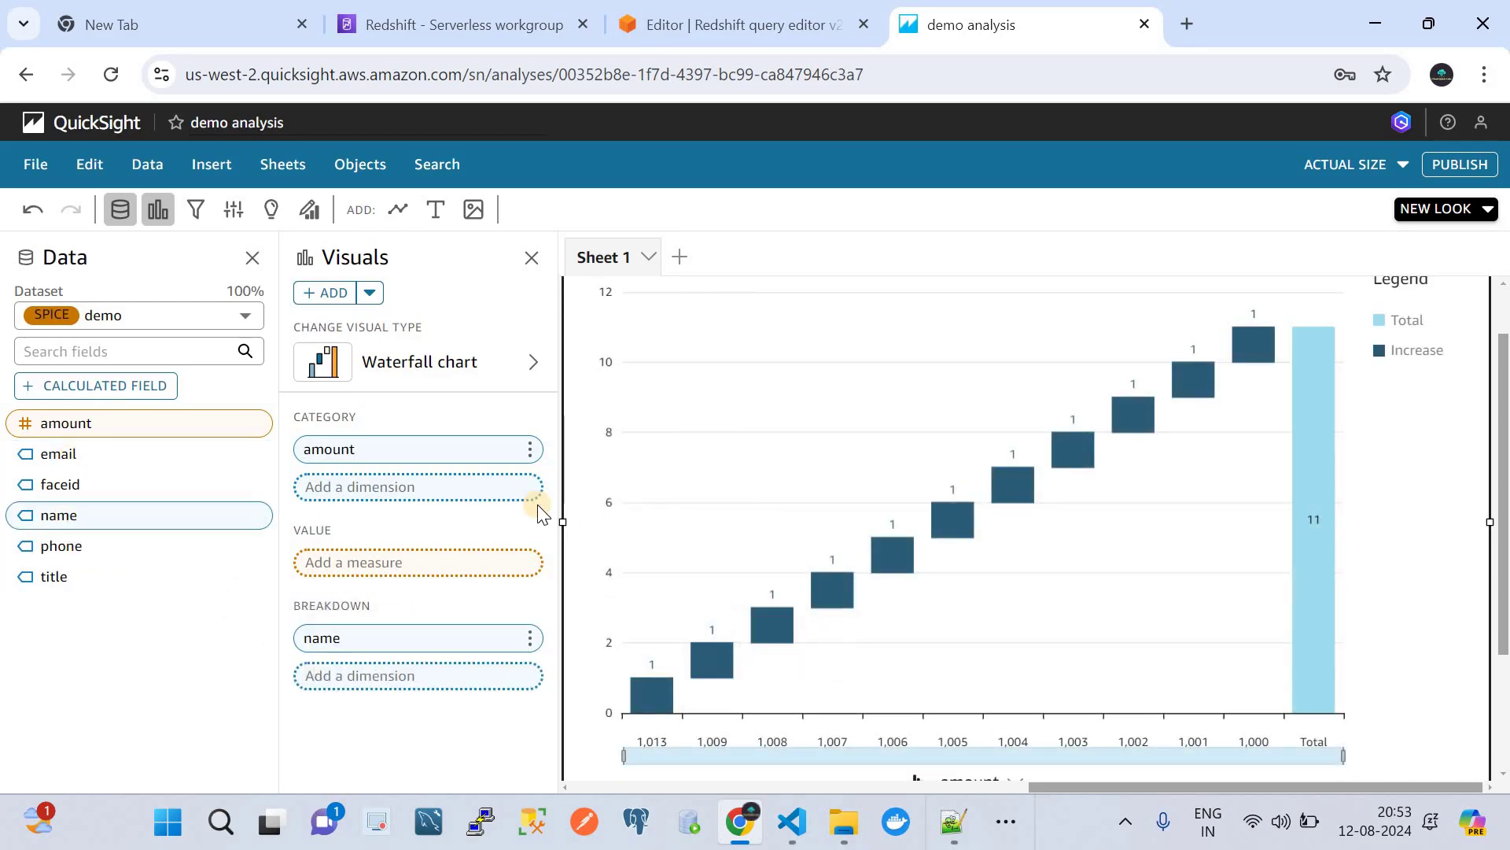
scroll(728, 570, "down", 2)
scroll(729, 570, "up", 1)
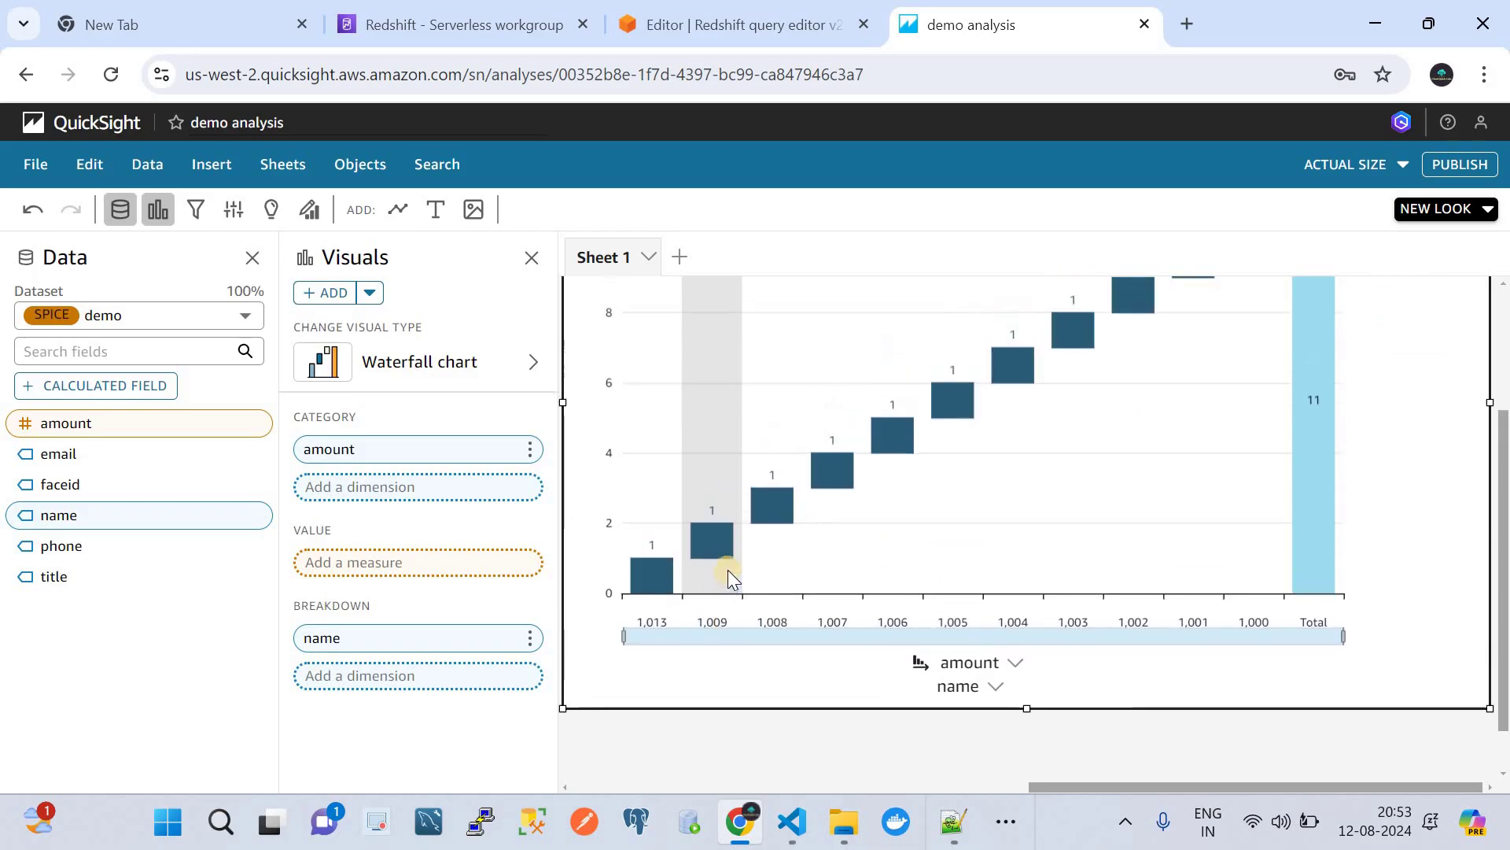
- Try stacked bar combo and scatter plot, then settle on a donut chart of record counts by amount
left_click(454, 363)
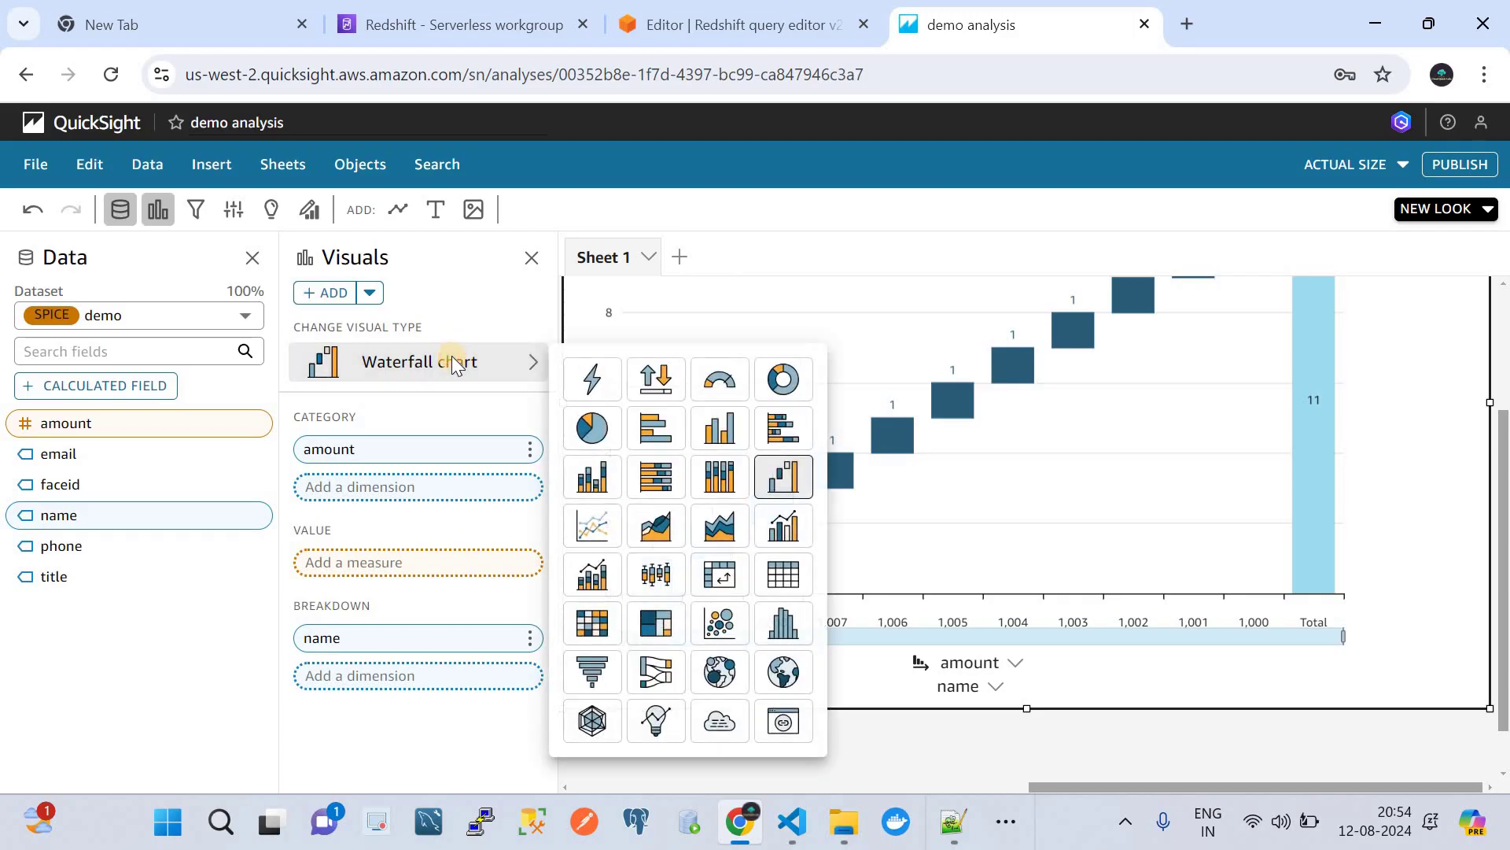
left_click(602, 592)
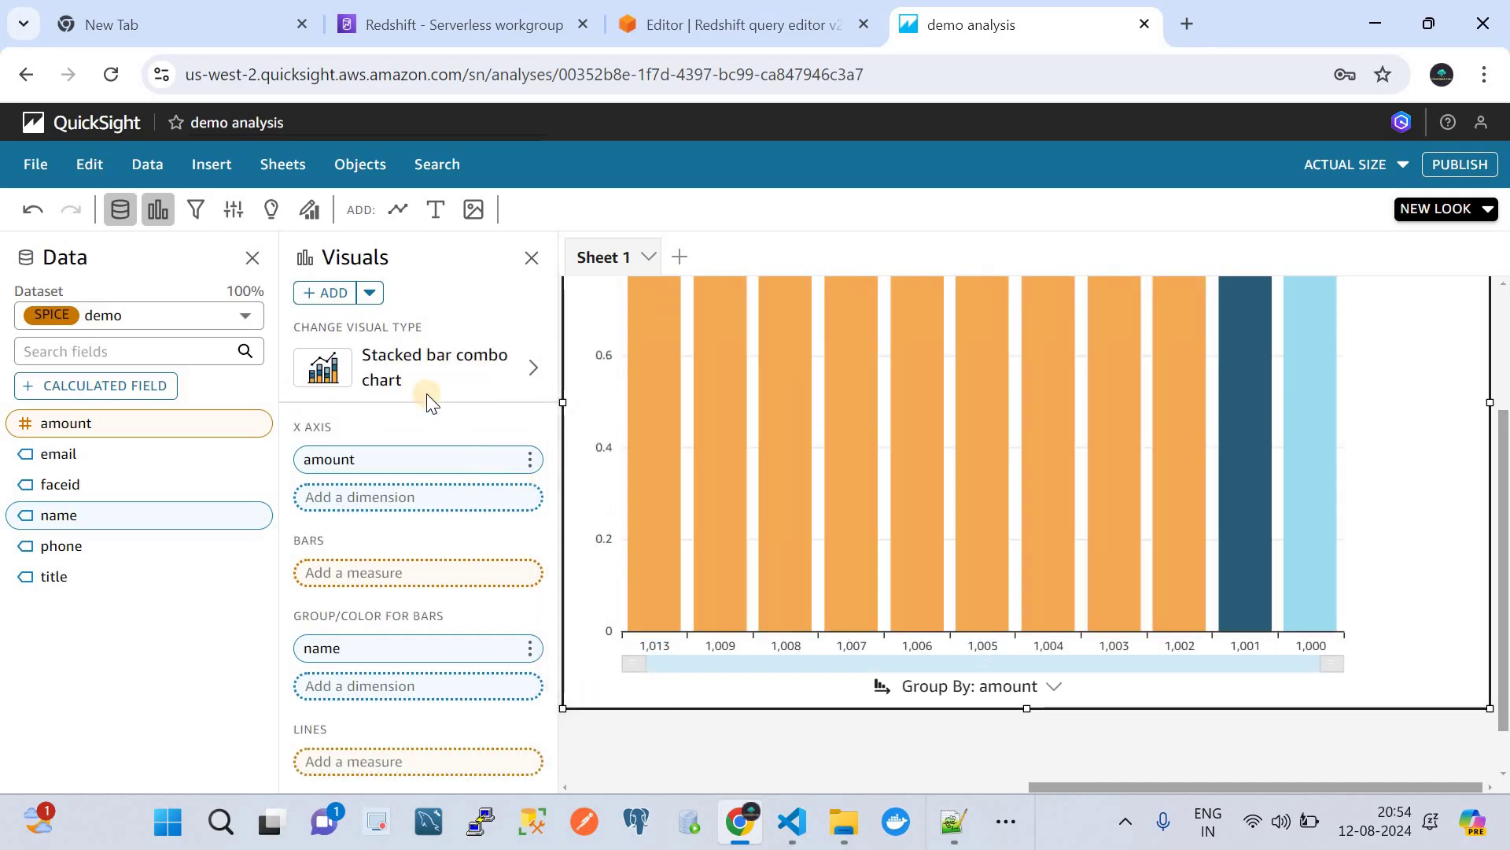
left_click(448, 367)
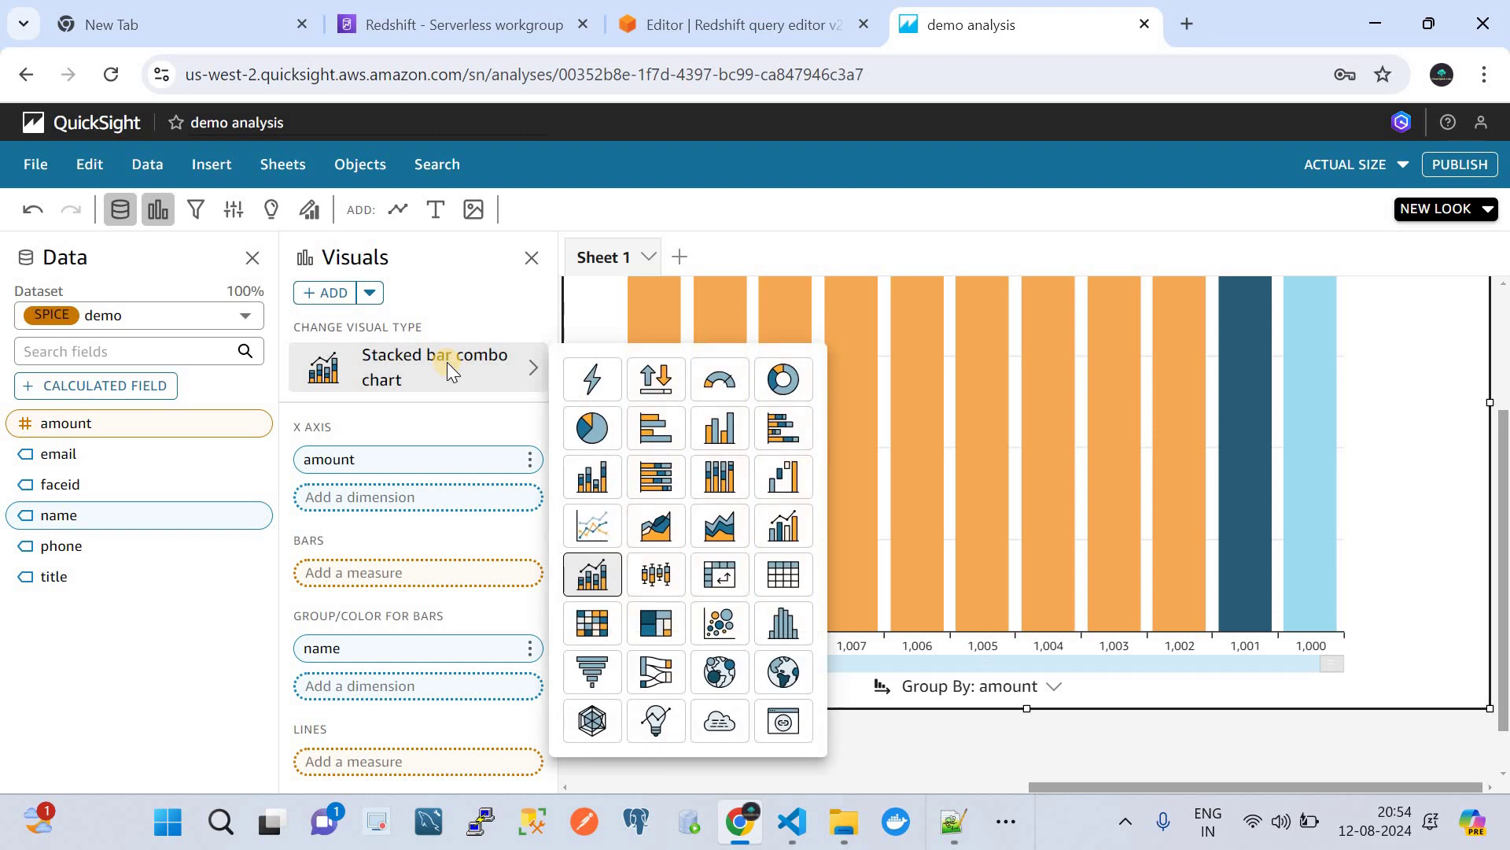
left_click(722, 625)
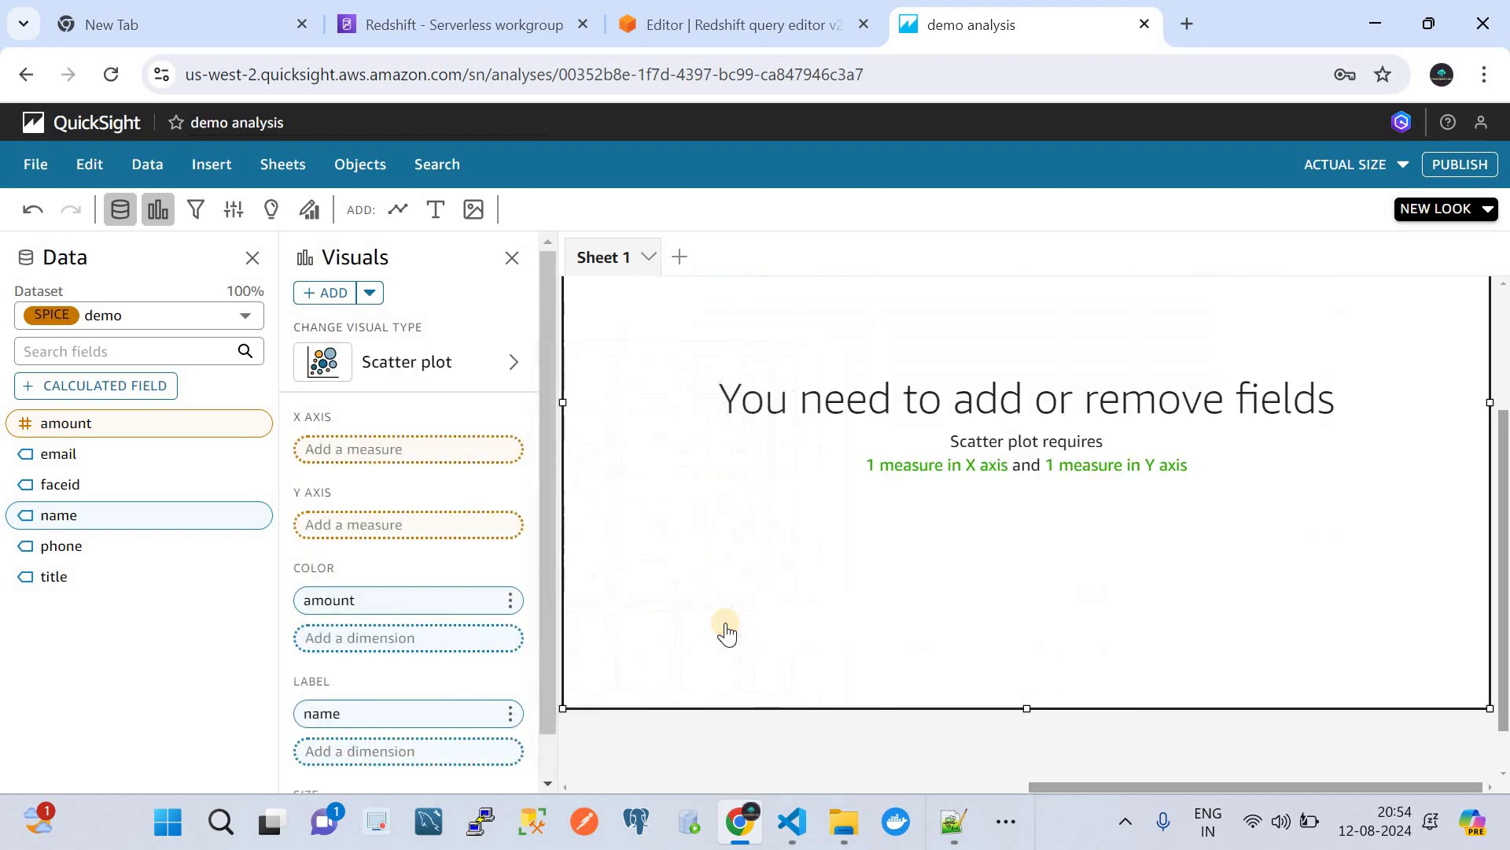
left_click(445, 371)
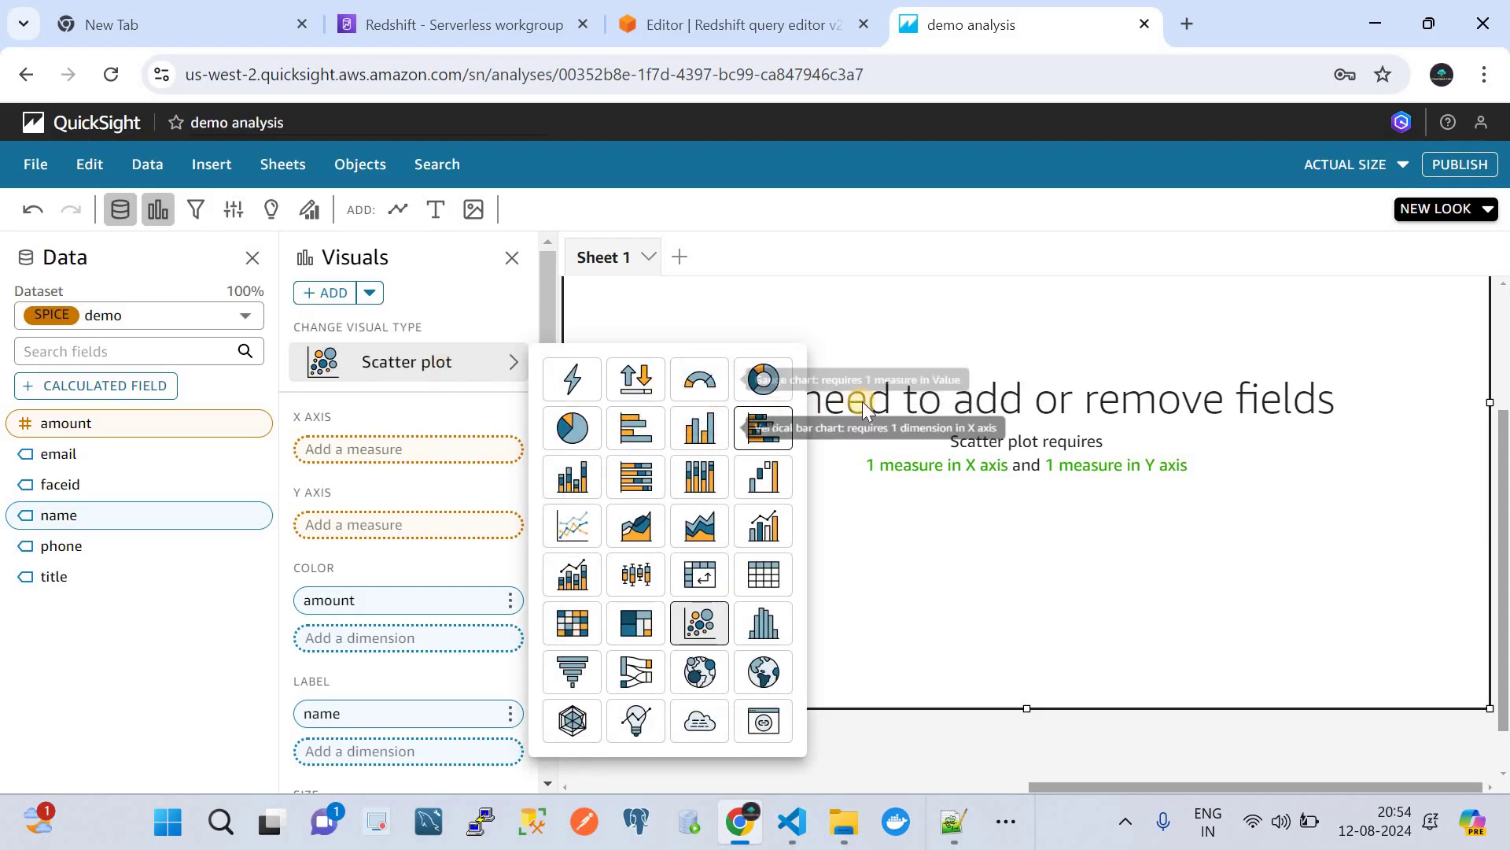
left_click(761, 380)
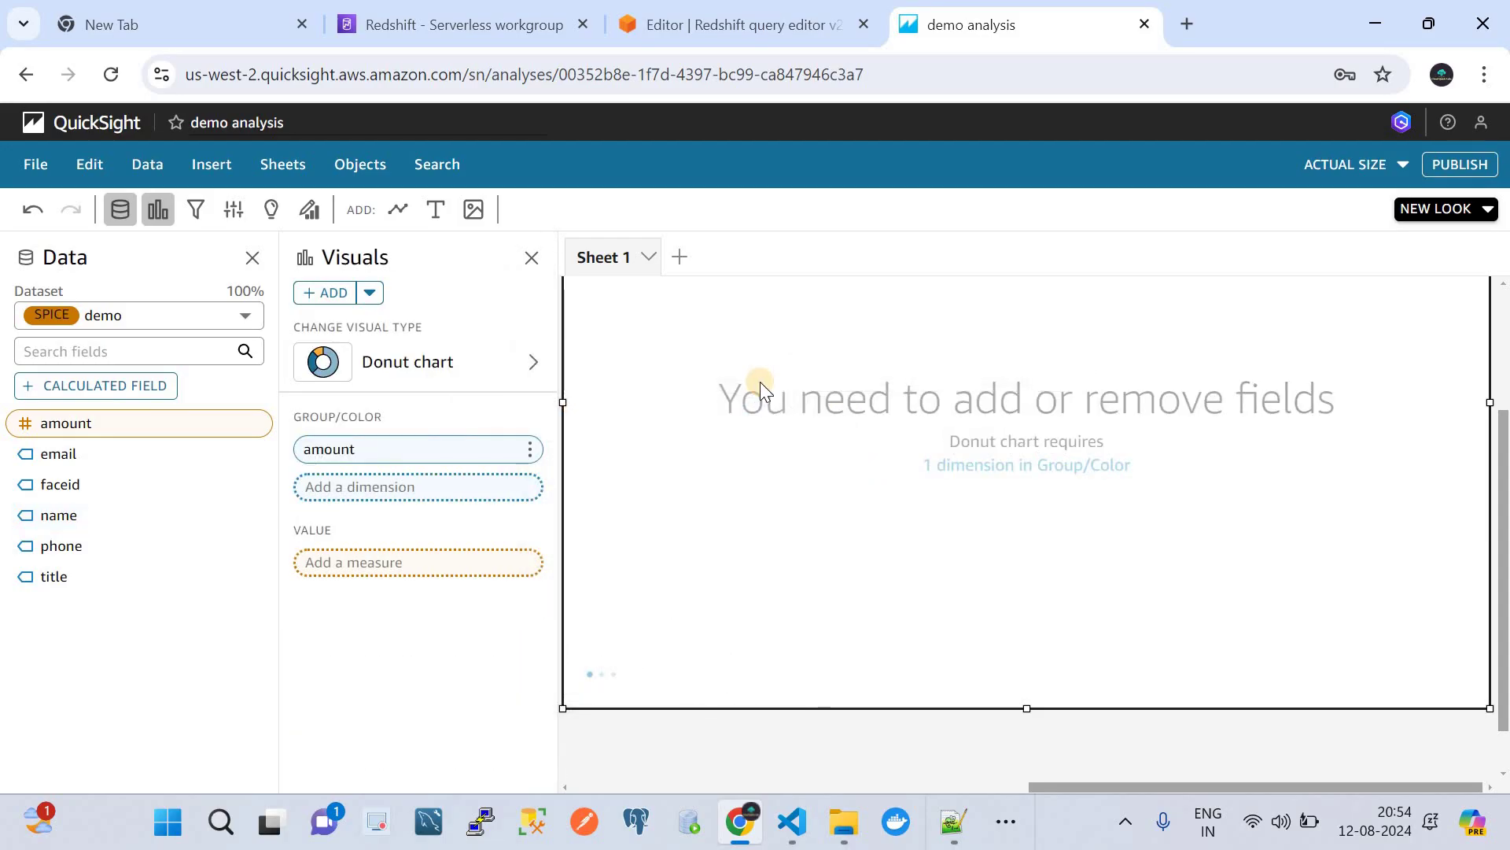
scroll(825, 501, "up", 1)
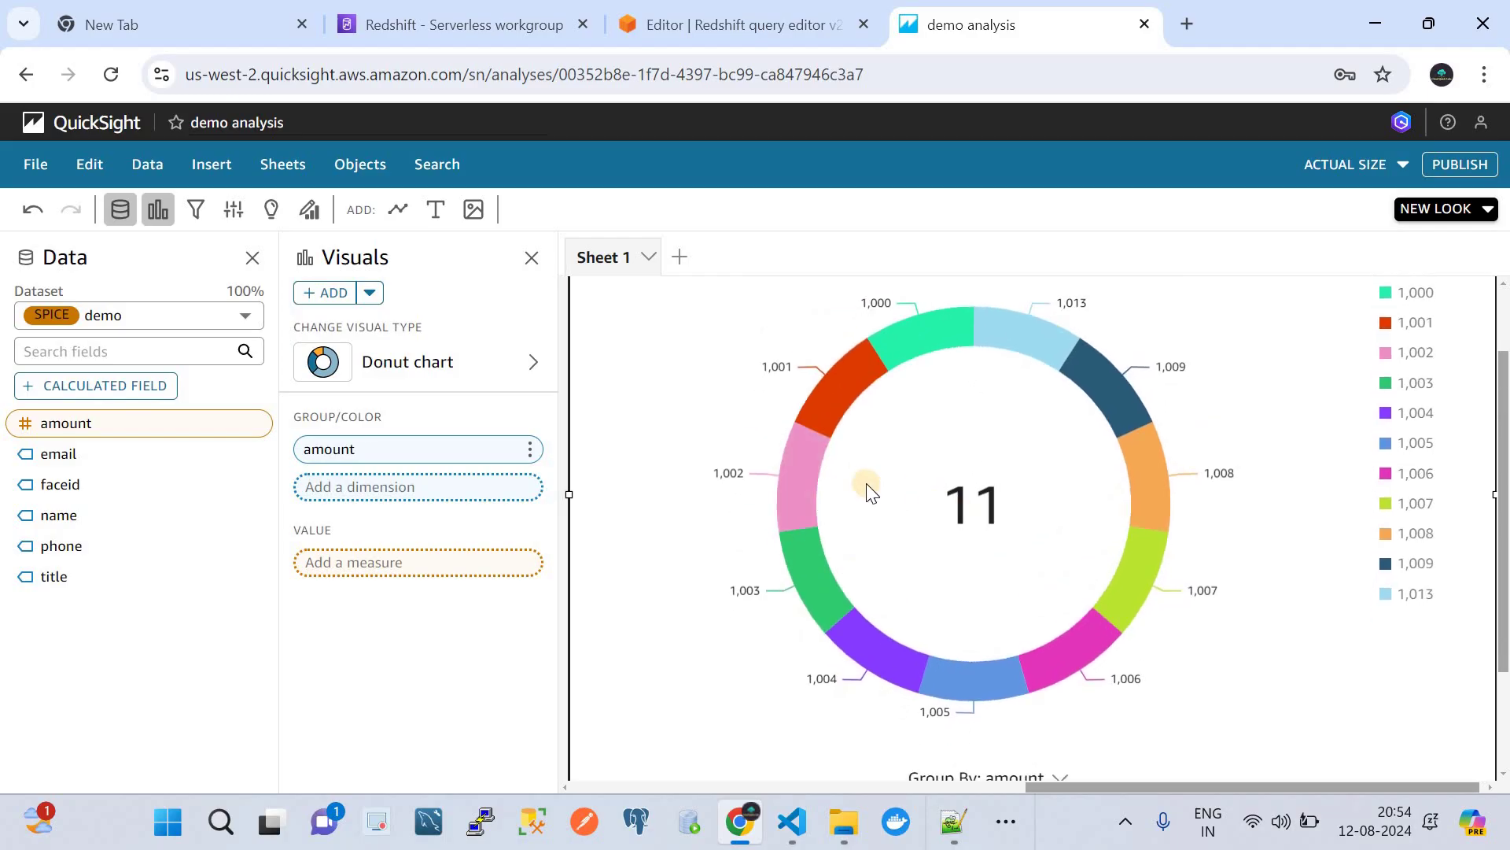
left_click(736, 22)
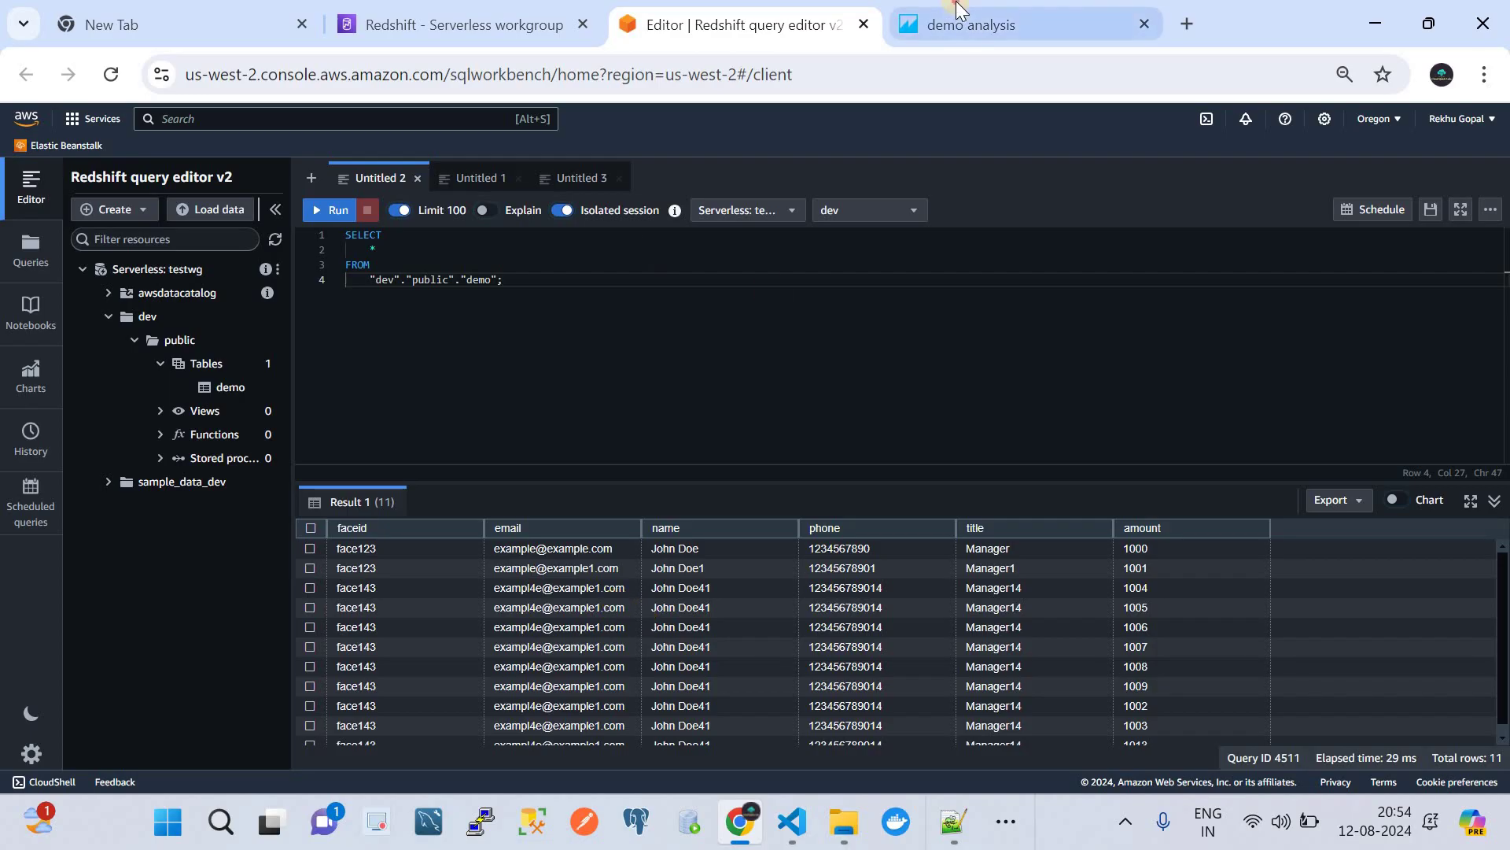
left_click(954, 12)
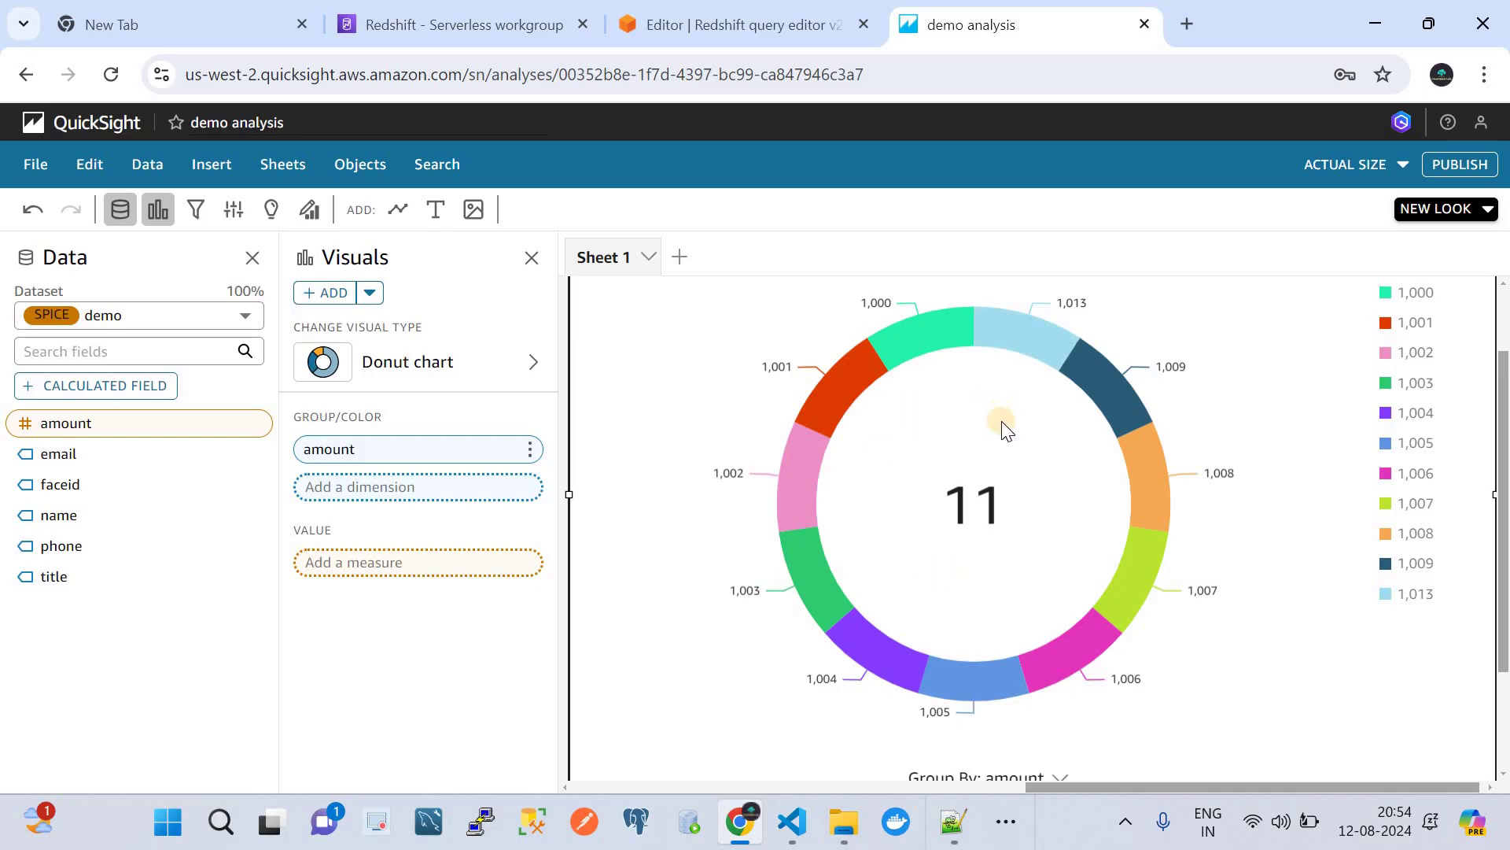
mouse_move(997, 345)
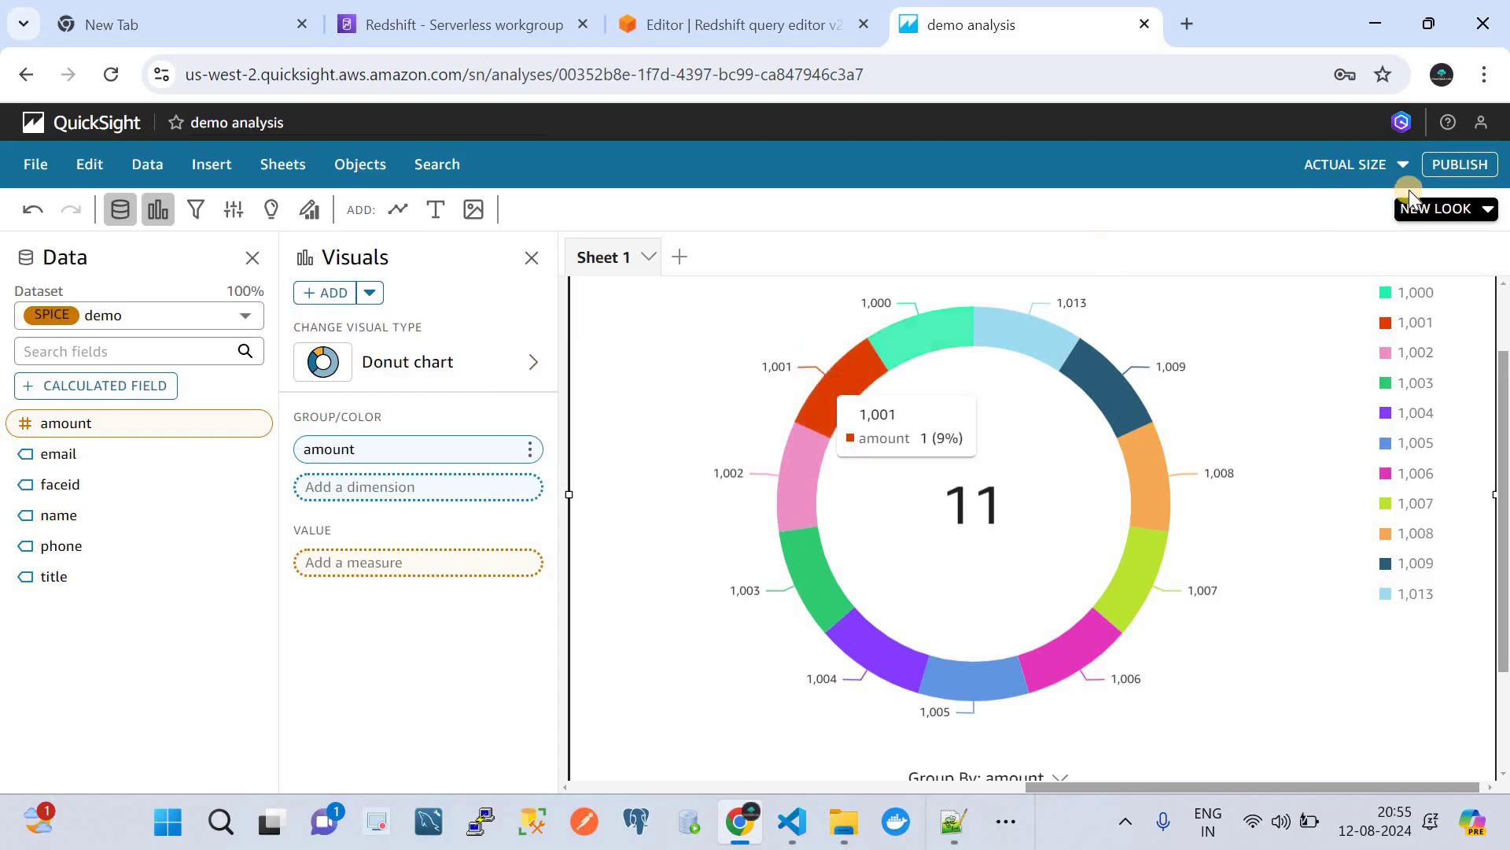
- Publish the analysis as a new dashboard named 'Test', correcting the mistyped name first
left_click(1451, 161)
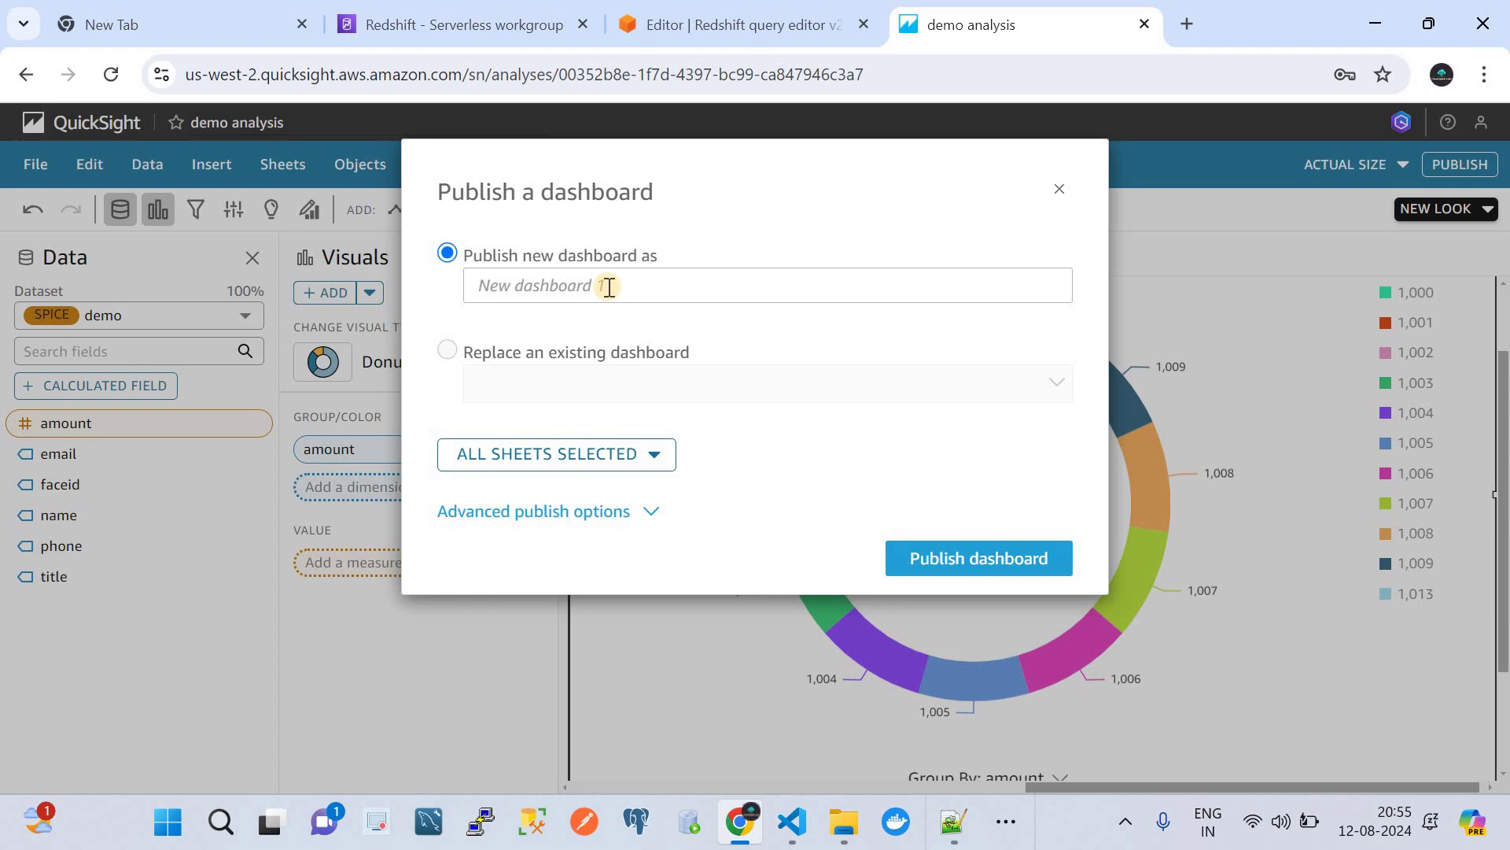
left_click(609, 286)
type("gtest")
key("BackSpace")
key("BackSpace")
key("BackSpace")
key("BackSpace")
key("BackSpace")
type("Test")
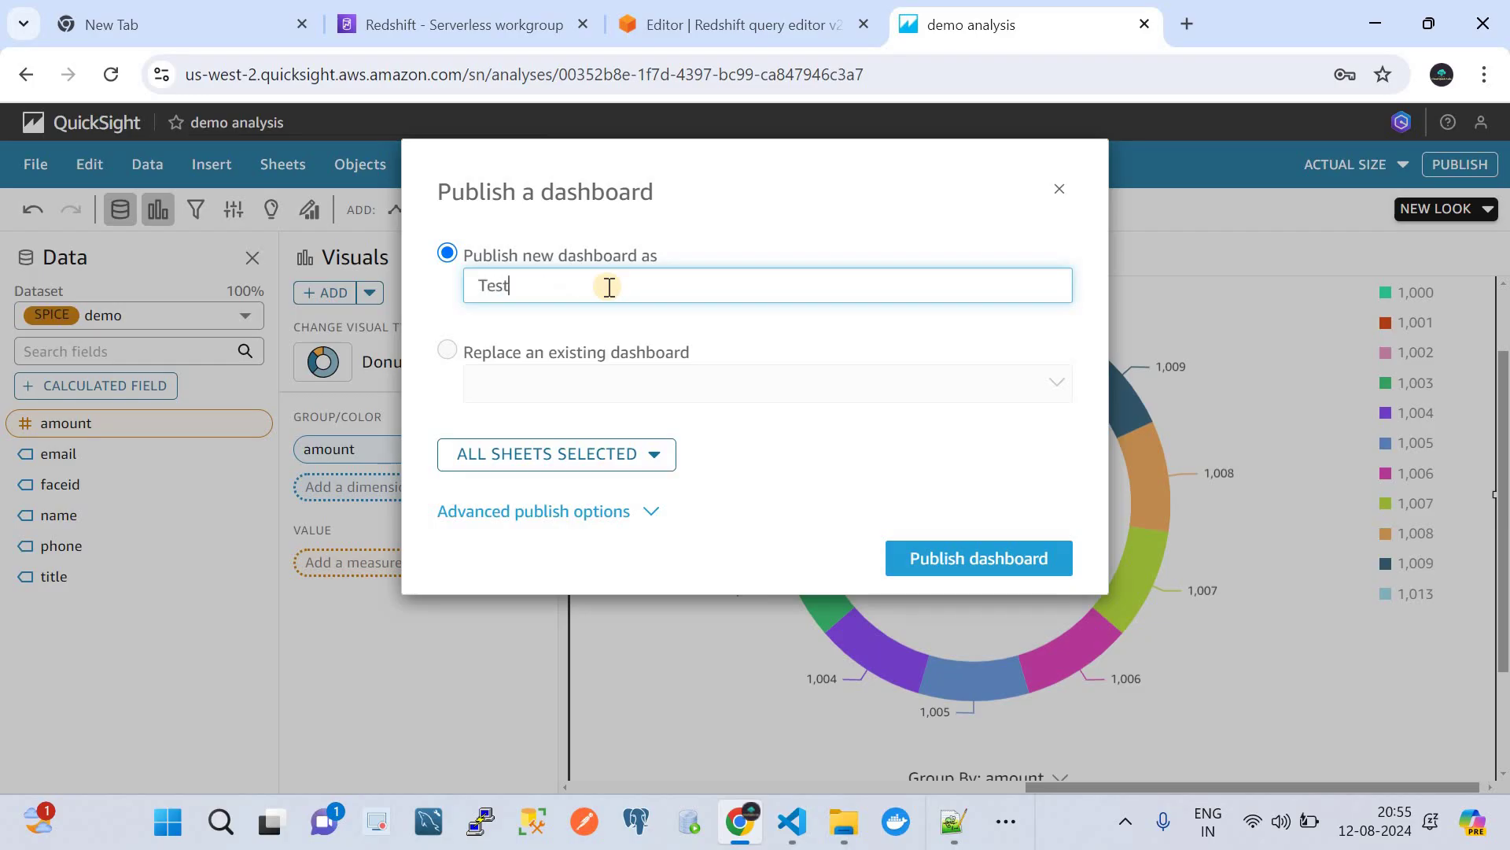
left_click(946, 556)
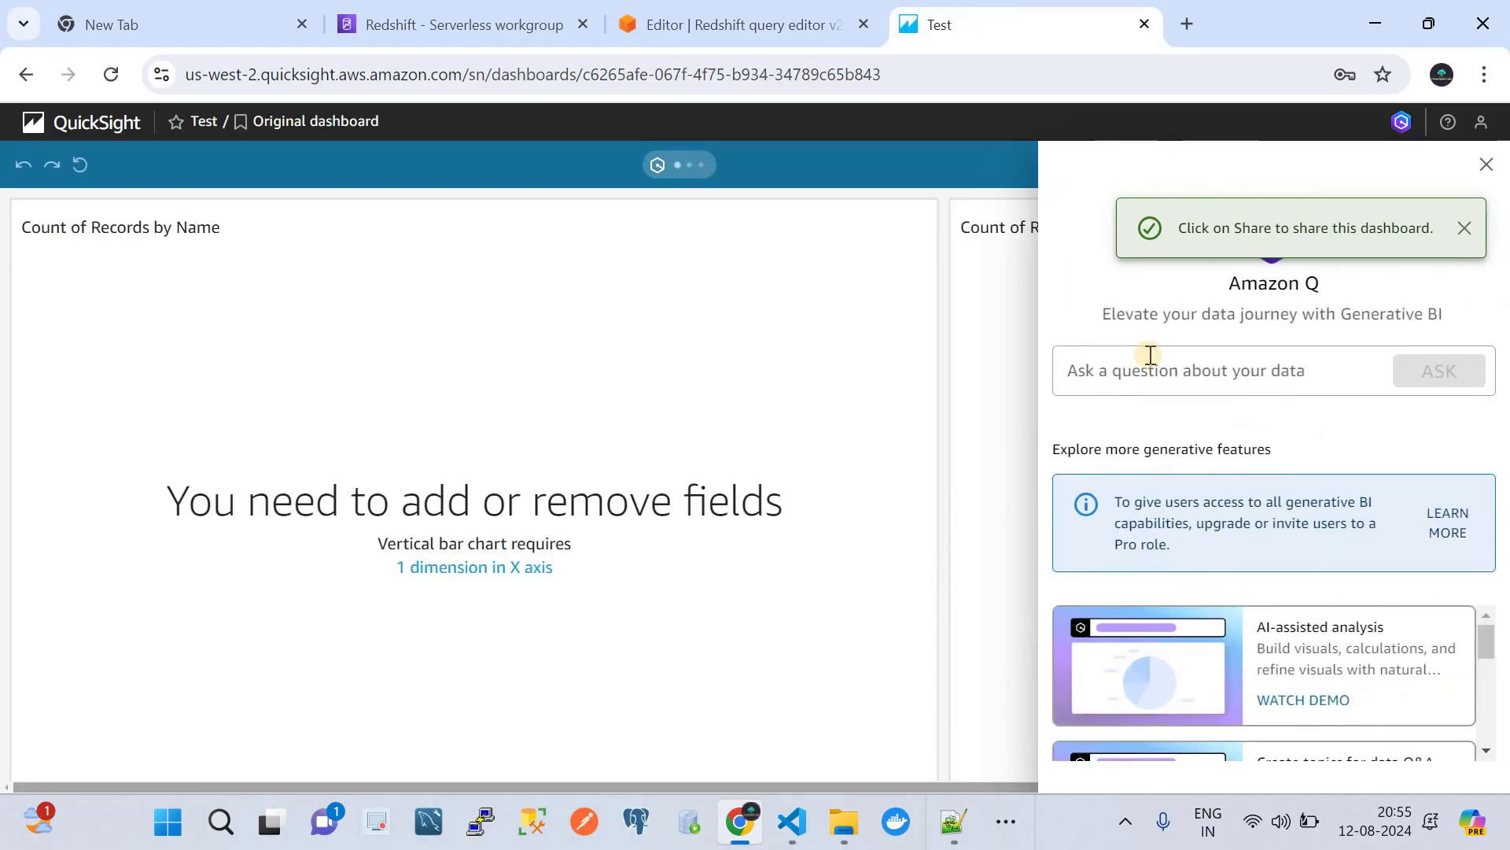
- Open the Test dashboard from the Dashboards list and review its amount donut and empty bar chart
left_click(82, 122)
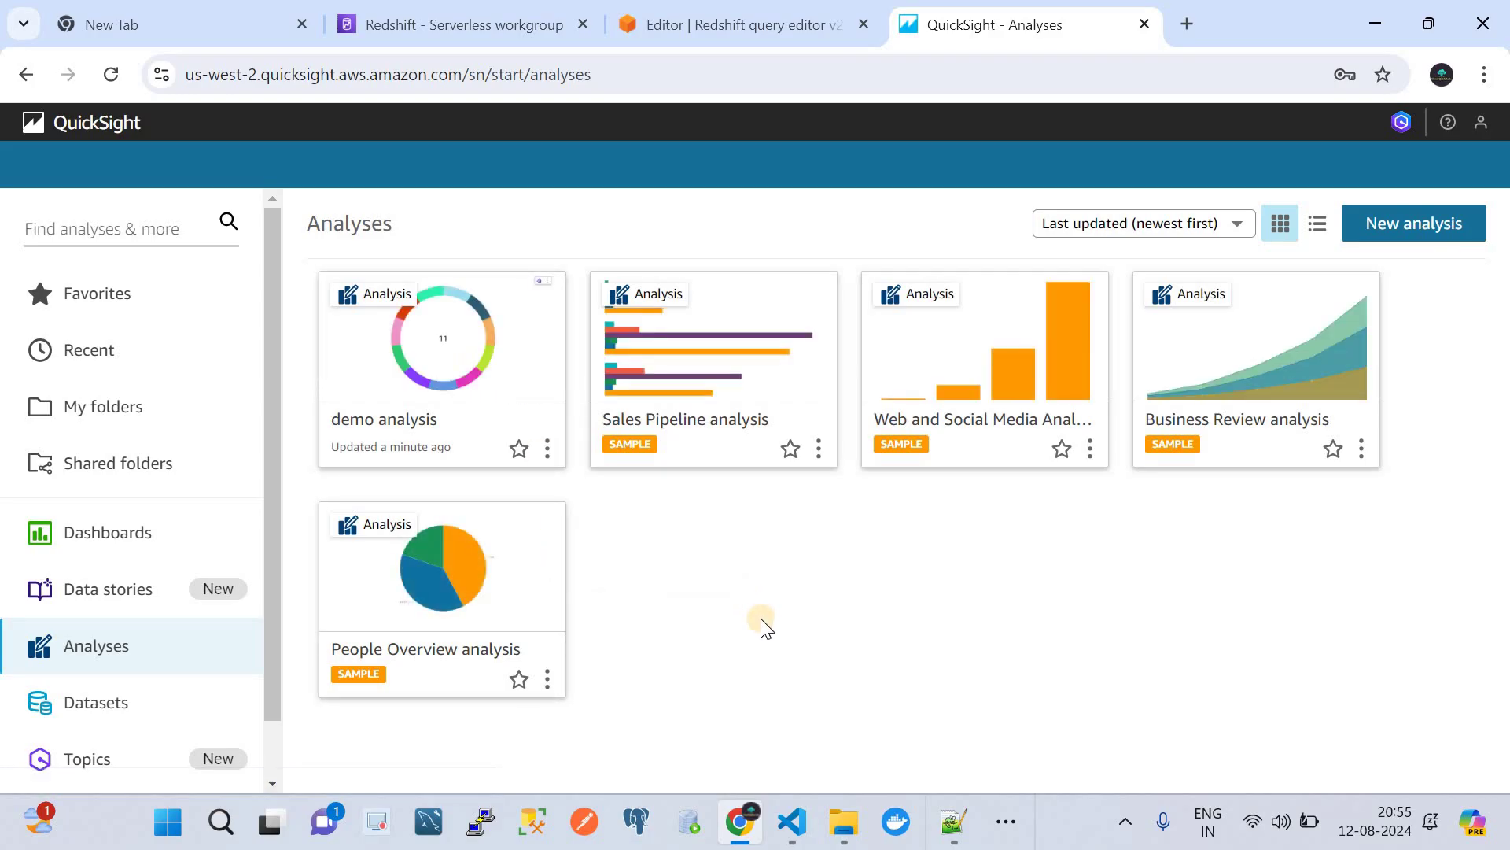
left_click(108, 531)
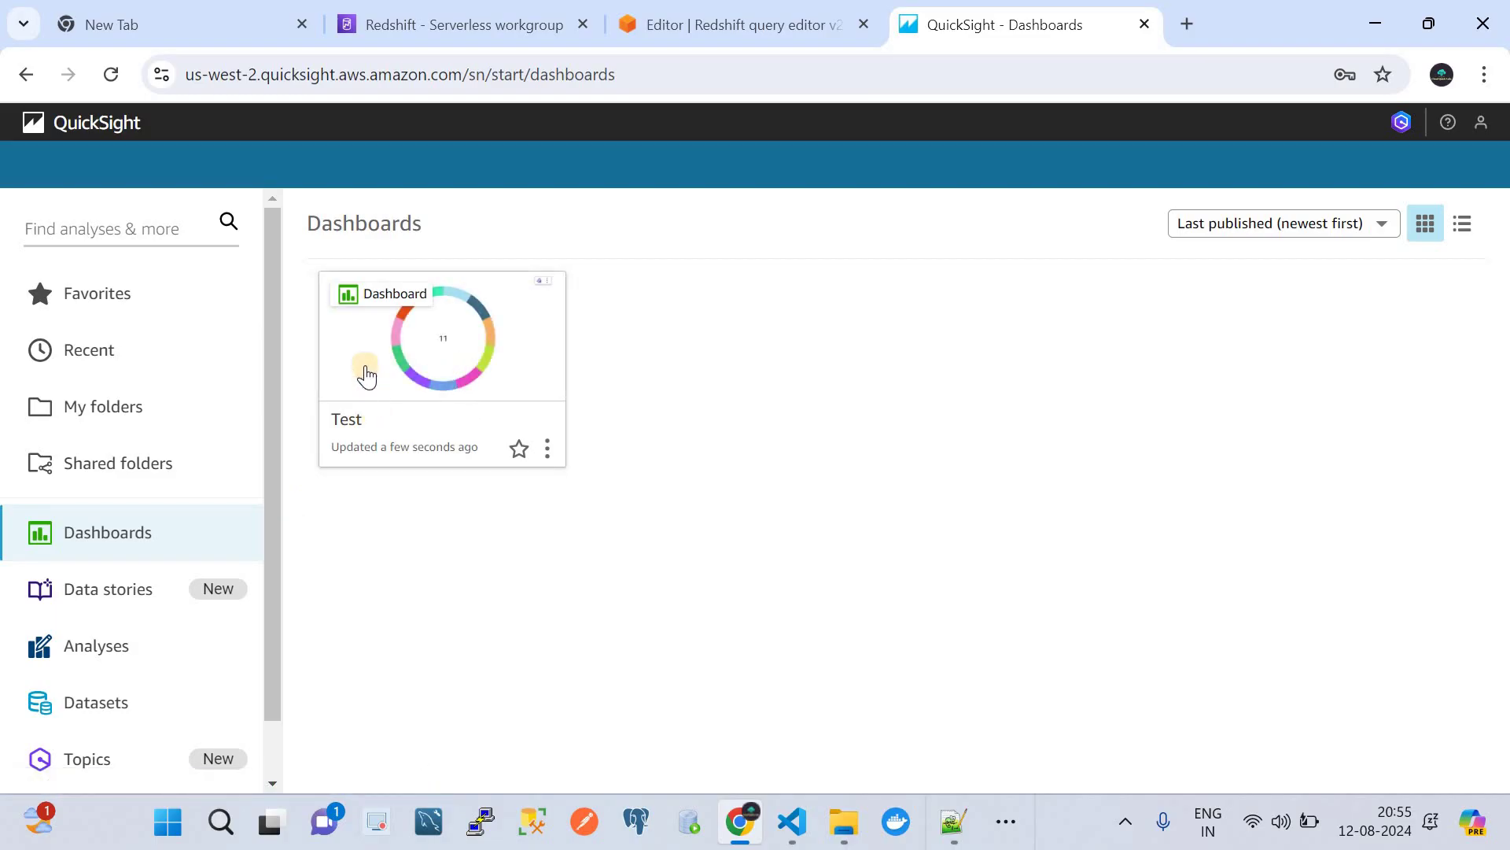
left_click(366, 365)
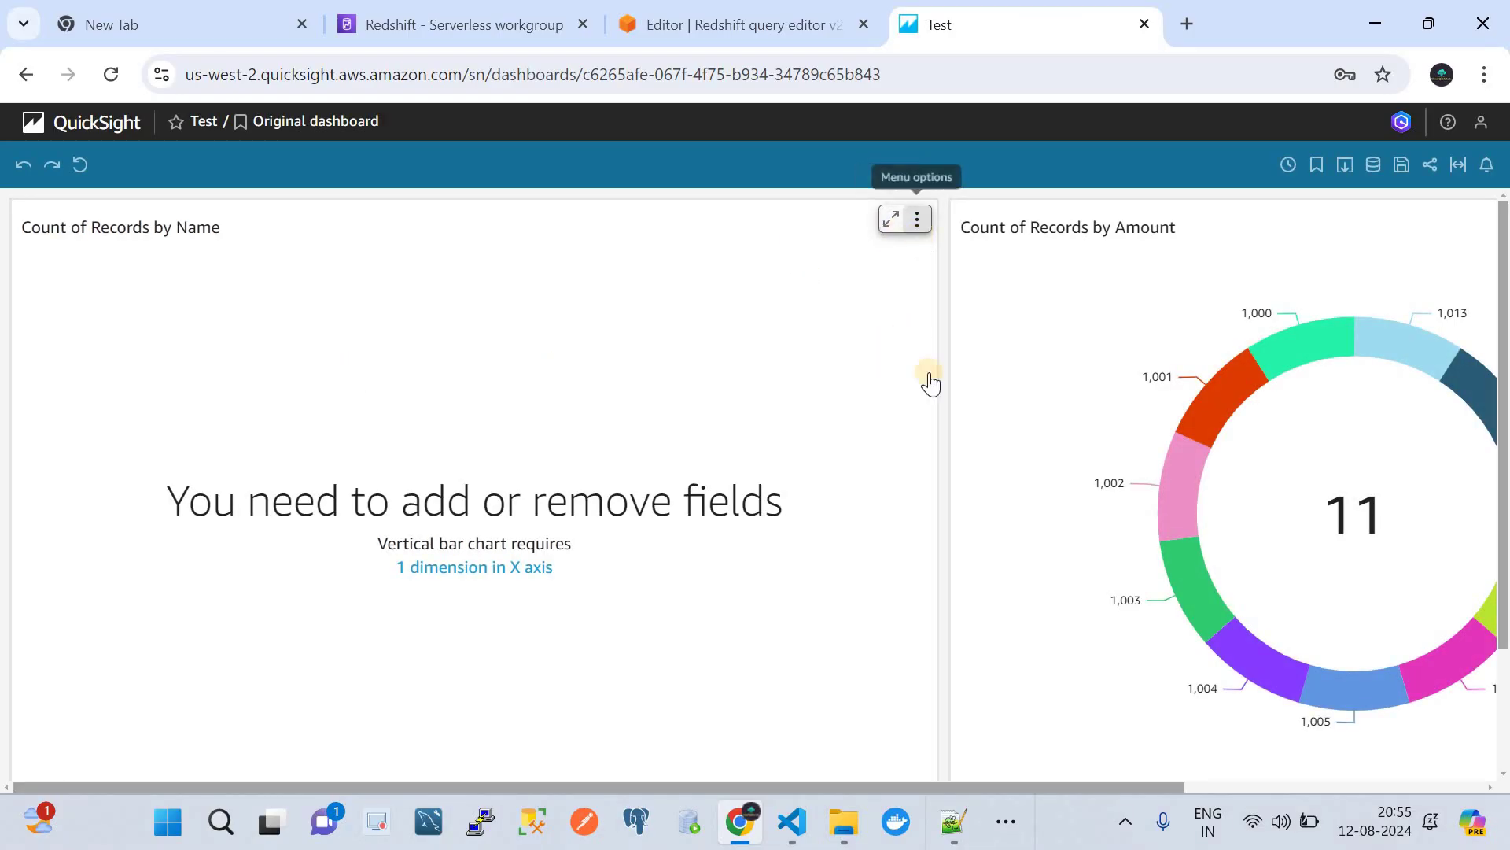
scroll(1074, 460, "right", 5)
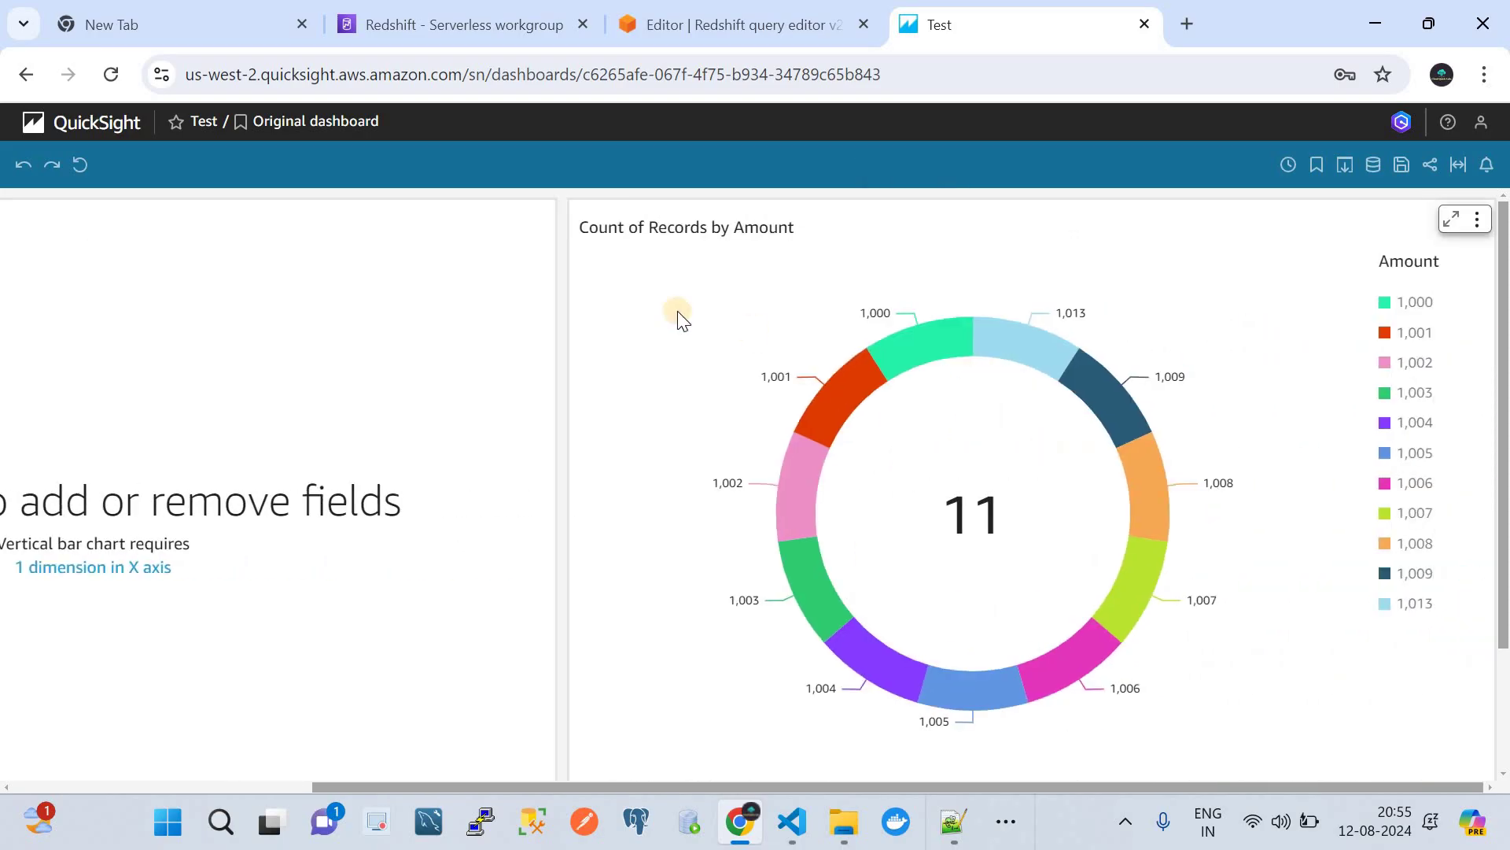
scroll(628, 417, "left", 5)
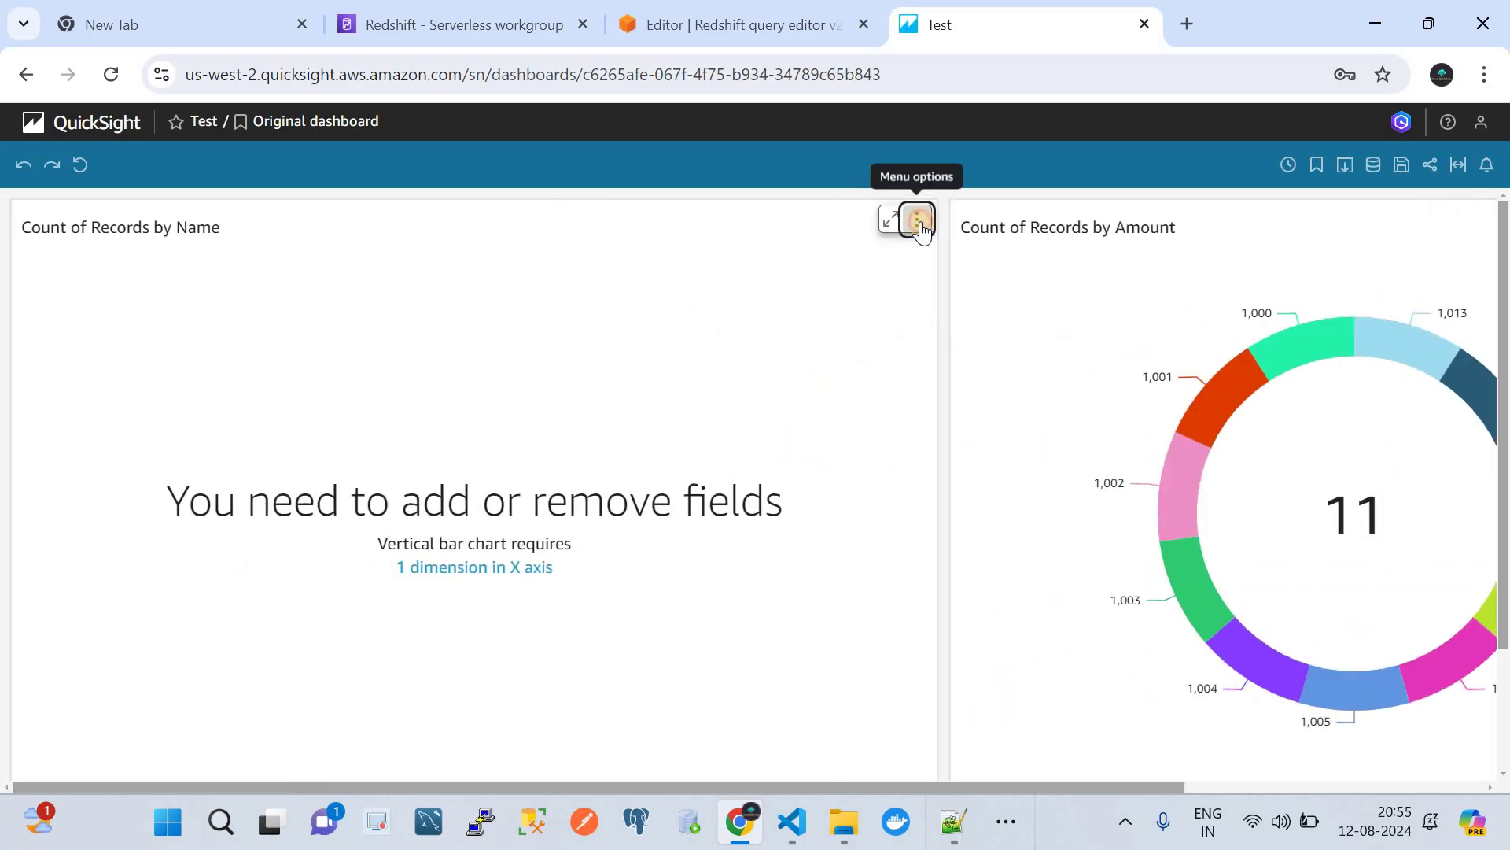
left_click(917, 220)
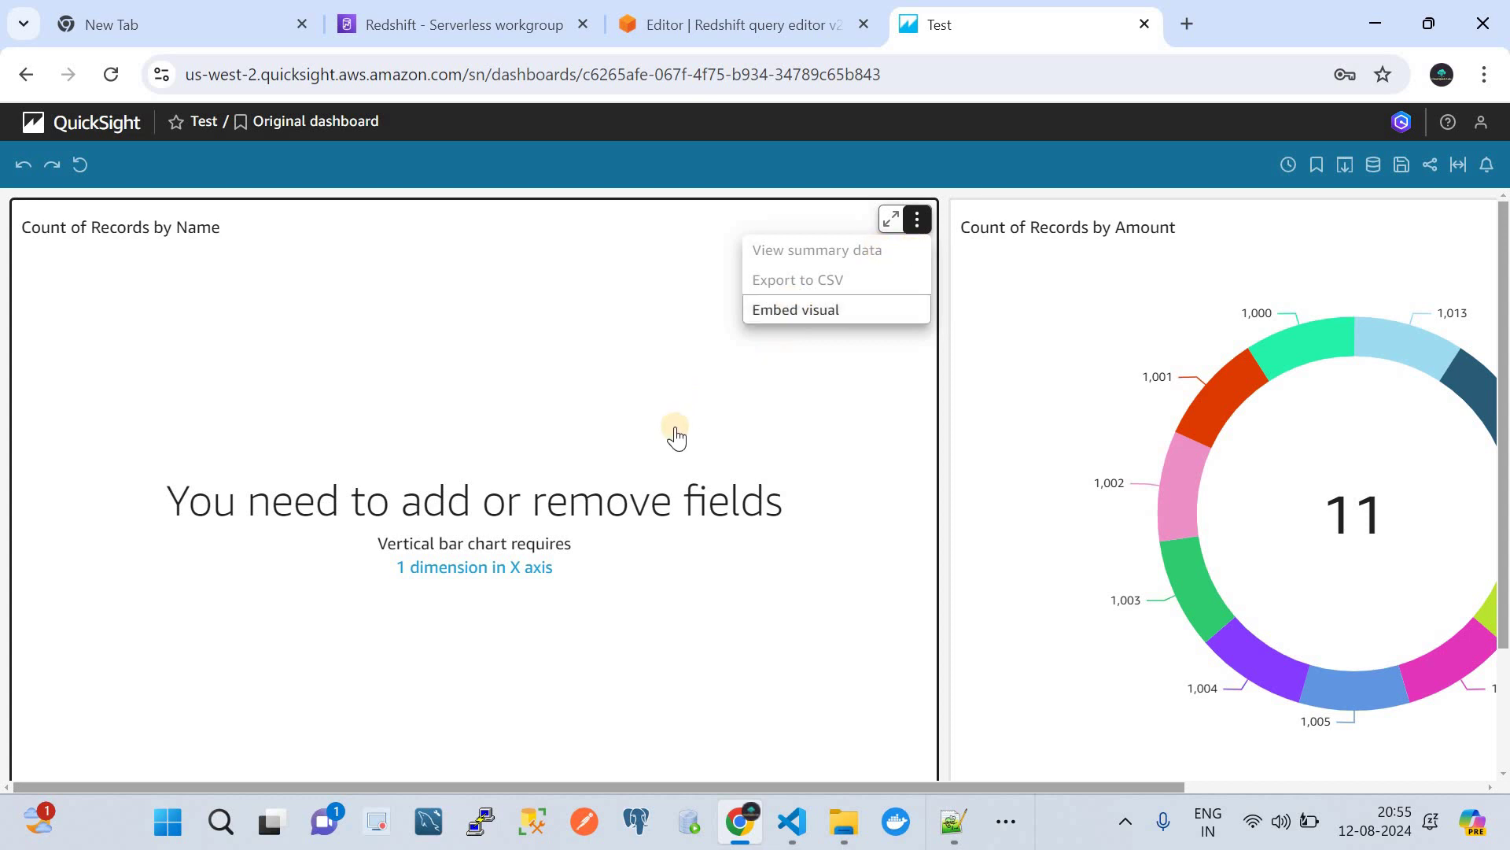
scroll(788, 523, "right", 5)
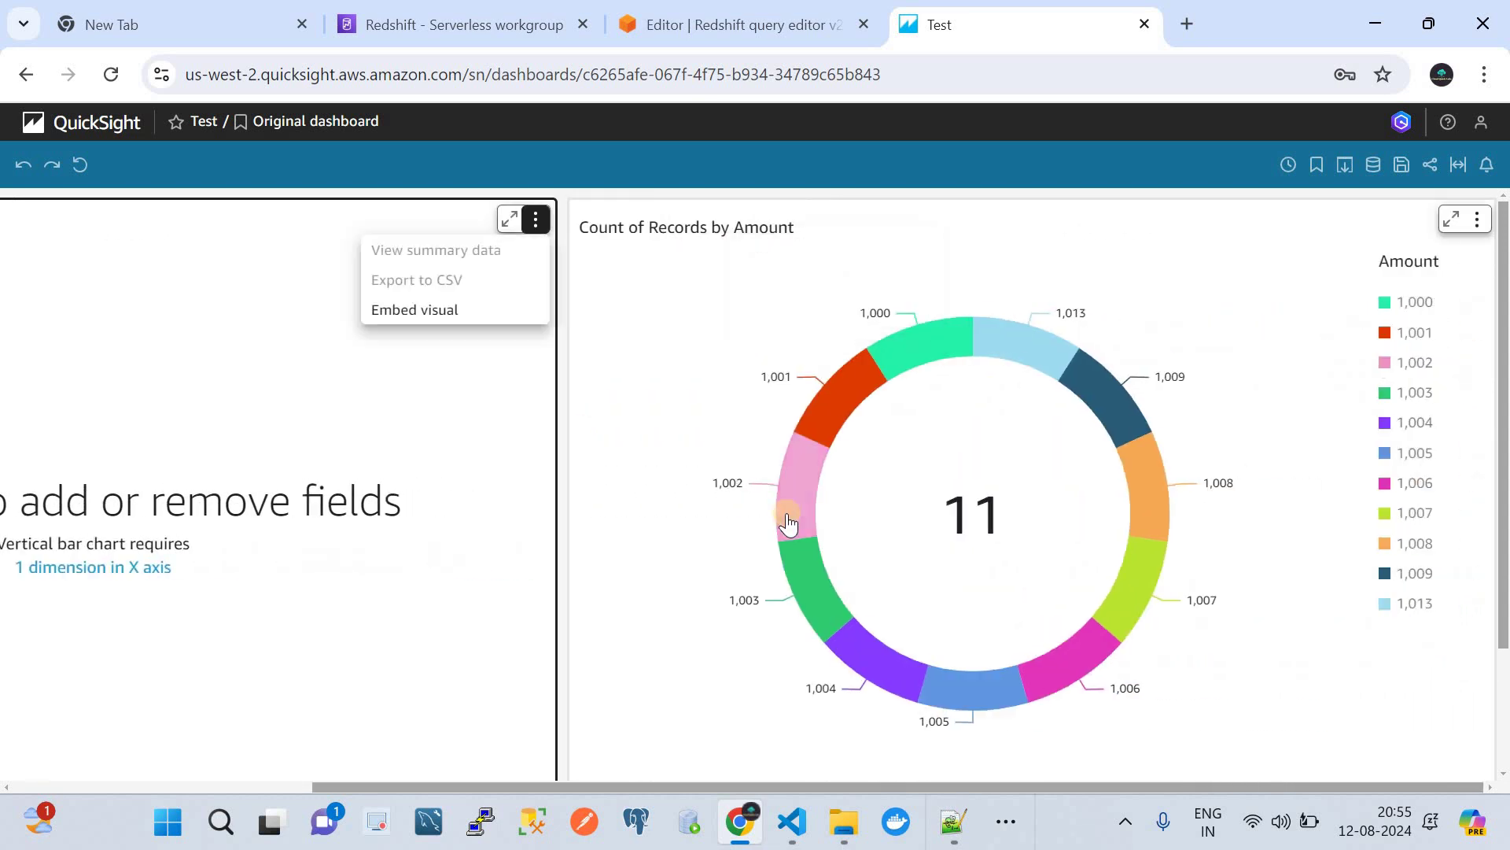